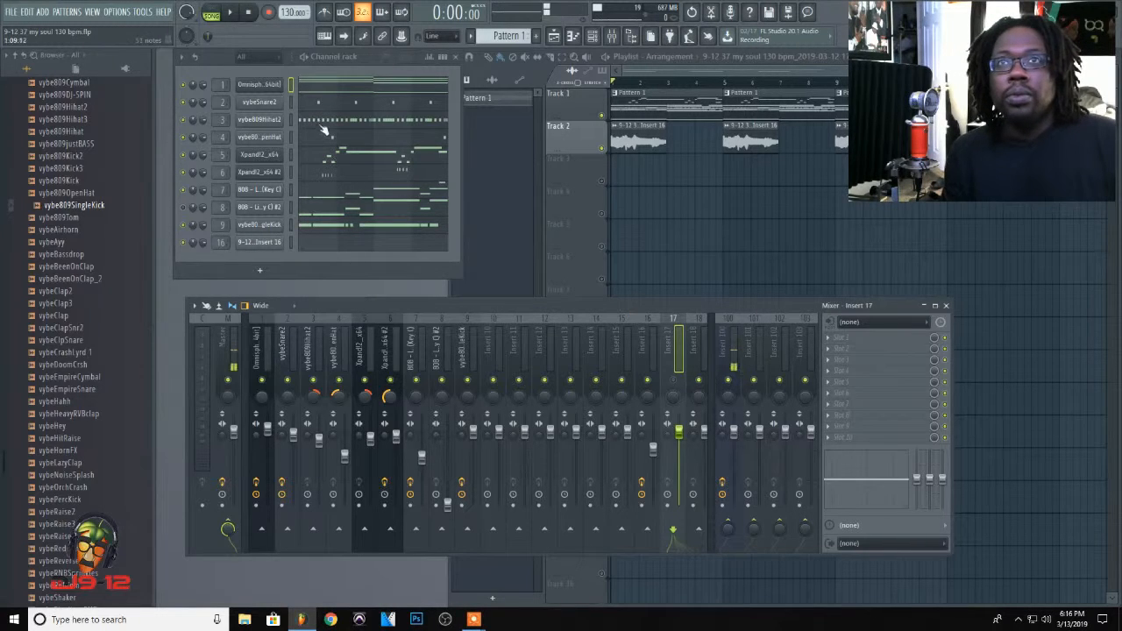
Step: Open the Omnisphere channel's piano roll to examine its chord notes and play the song
{"action": "left_click", "coordinate": [309, 87]}
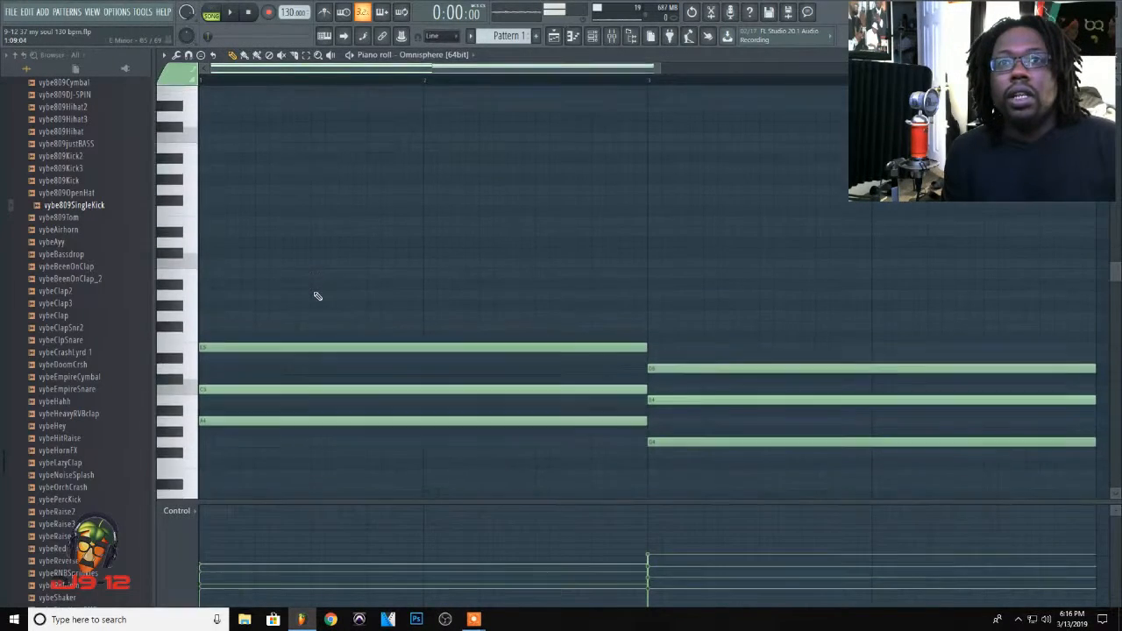
{"action": "scroll", "coordinate": [315, 298], "scroll_direction": "down", "scroll_amount": 4}
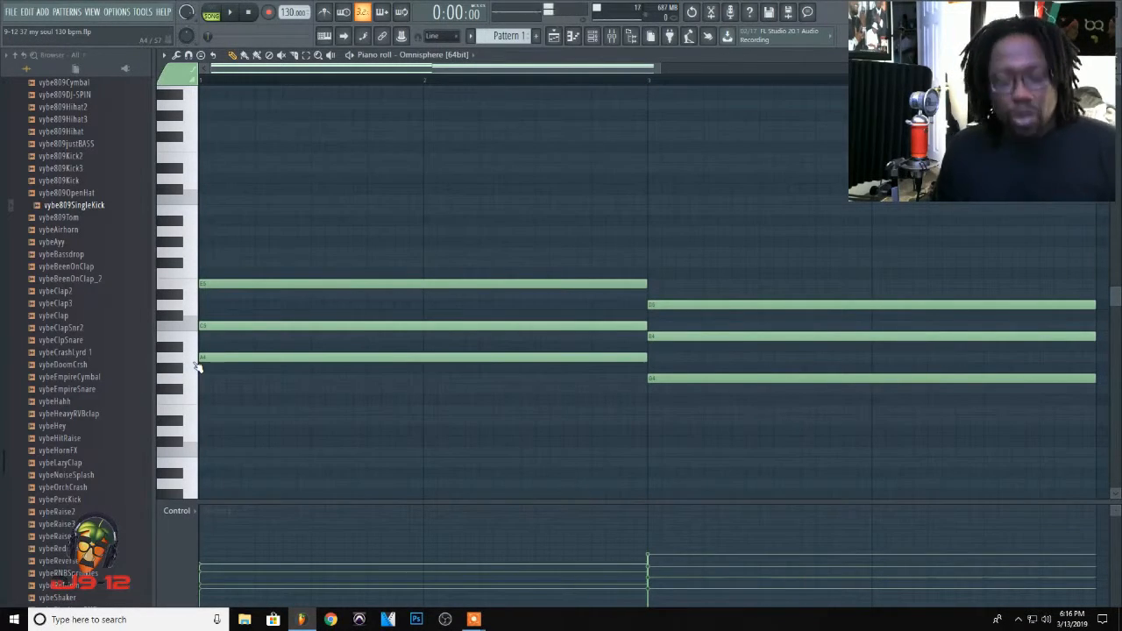
{"action": "left_click", "coordinate": [196, 366]}
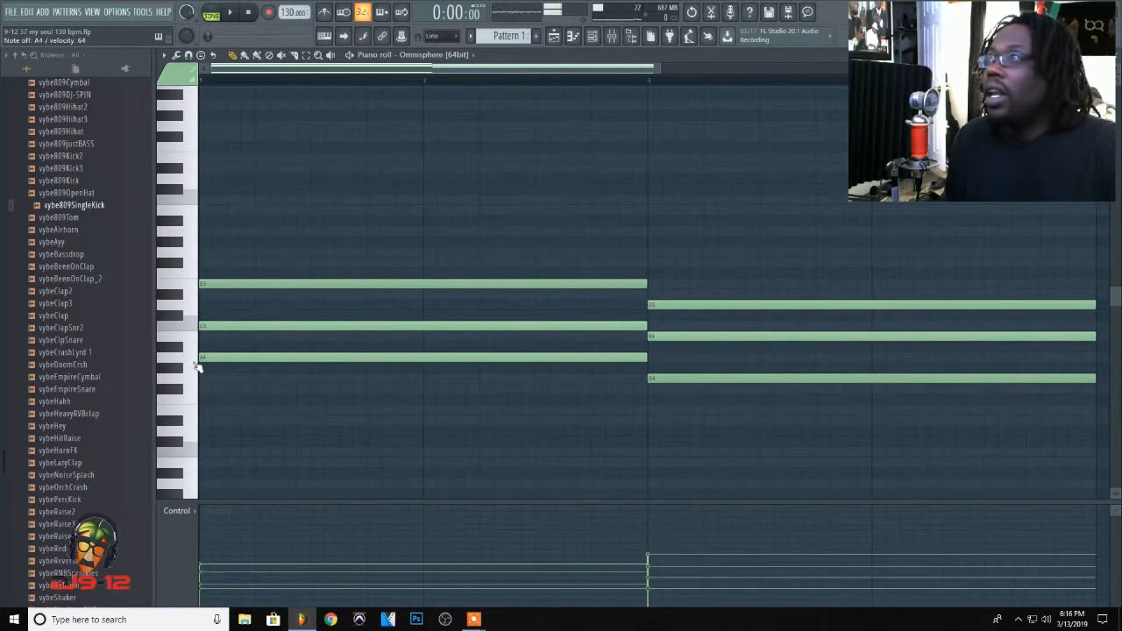
{"action": "key", "text": "space"}
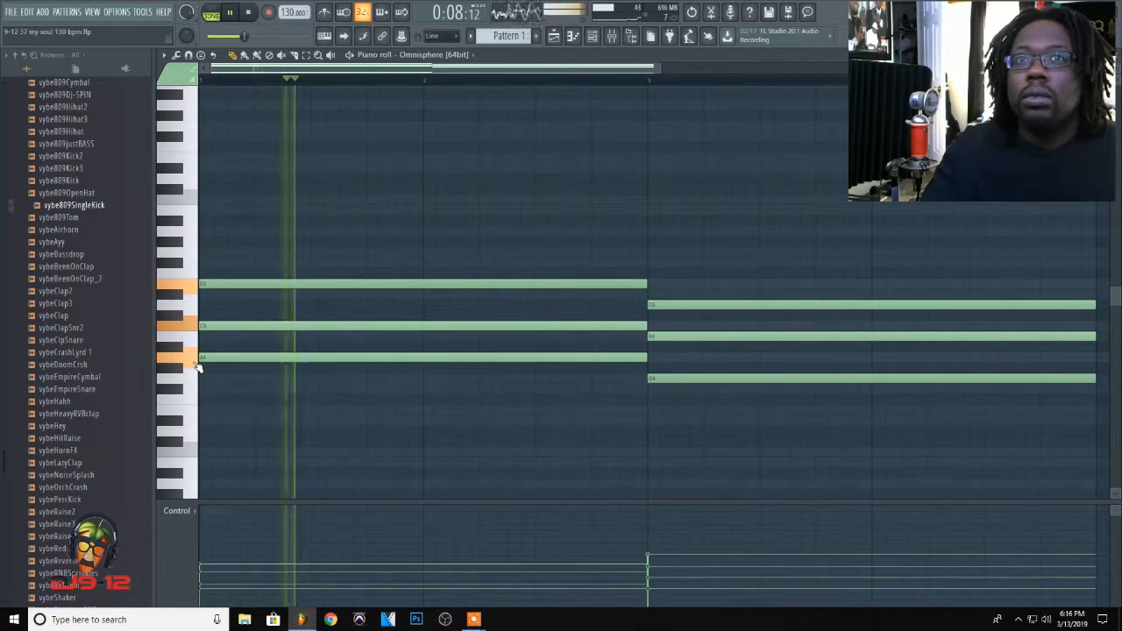
{"action": "key", "text": "Escape"}
{"action": "key", "text": "space"}
Step: Solo the Omnisphere channel, then play the song and select the Omnisphere mixer track
{"action": "right_click", "coordinate": [184, 85]}
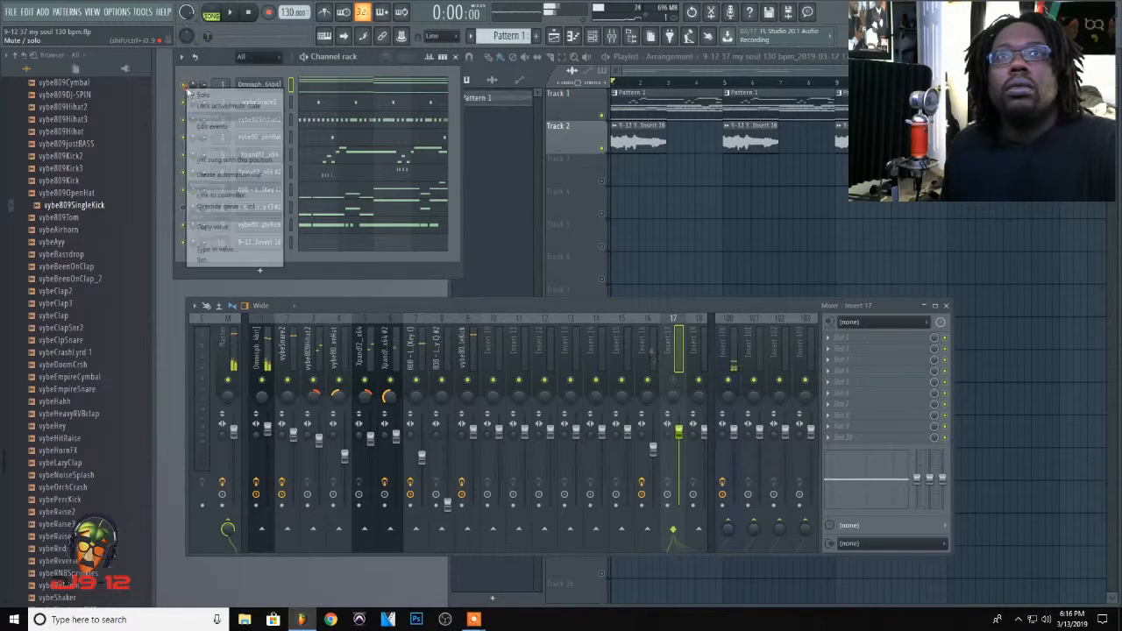
{"action": "left_click", "coordinate": [195, 96]}
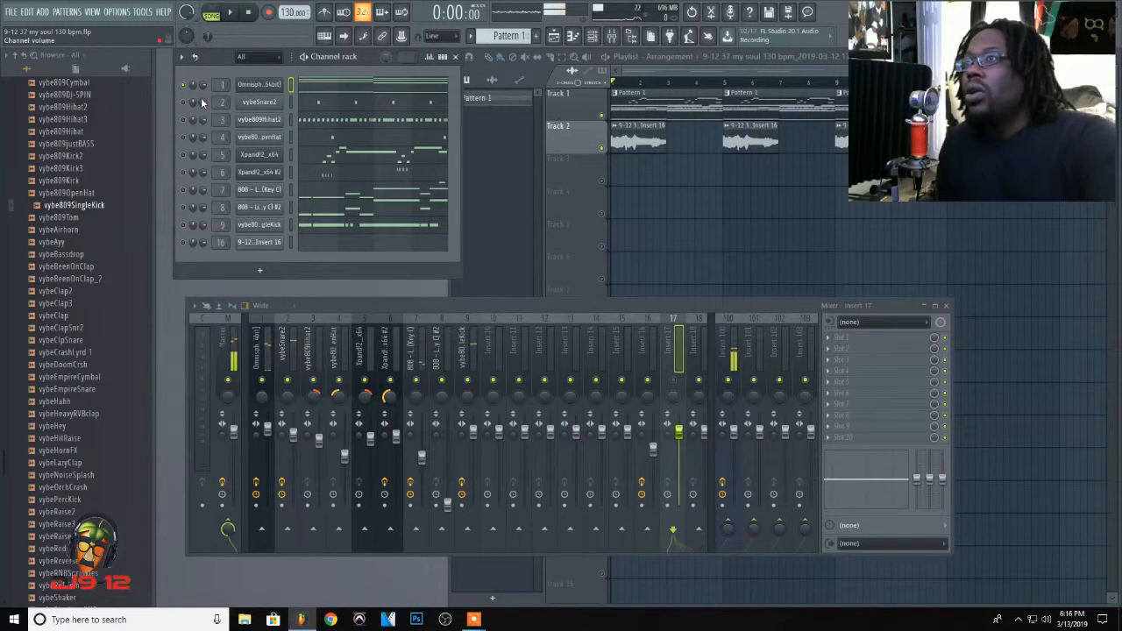
{"action": "key", "text": "space"}
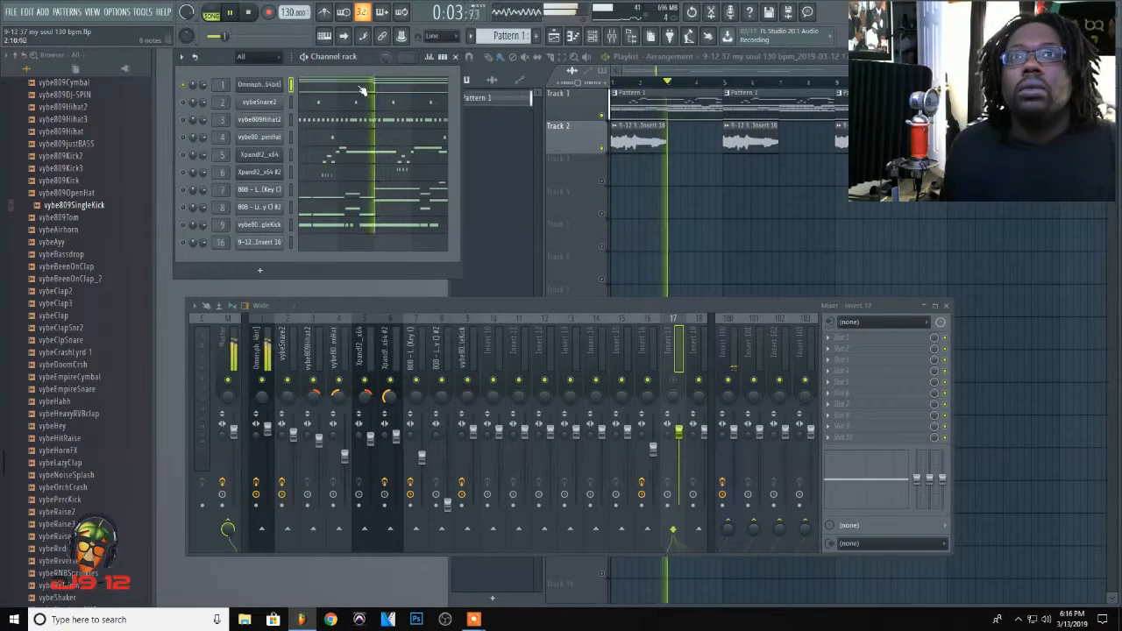
{"action": "left_click", "coordinate": [266, 349]}
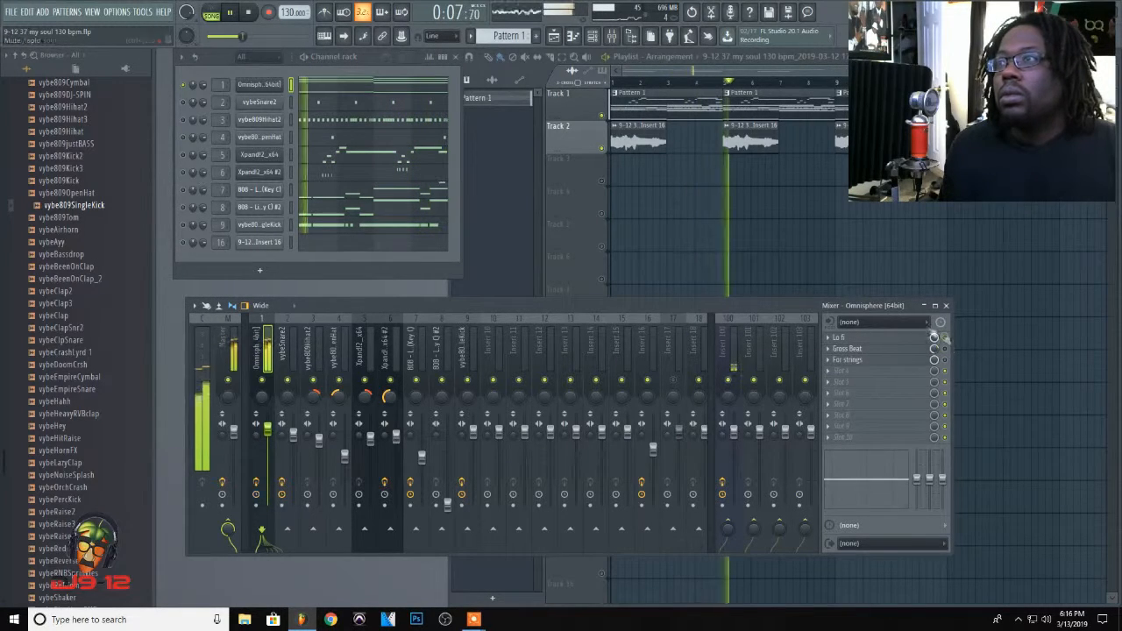
Step: Review the Omnisphere chord notes in the piano roll during playback, then stop and close it
{"action": "left_click", "coordinate": [360, 86]}
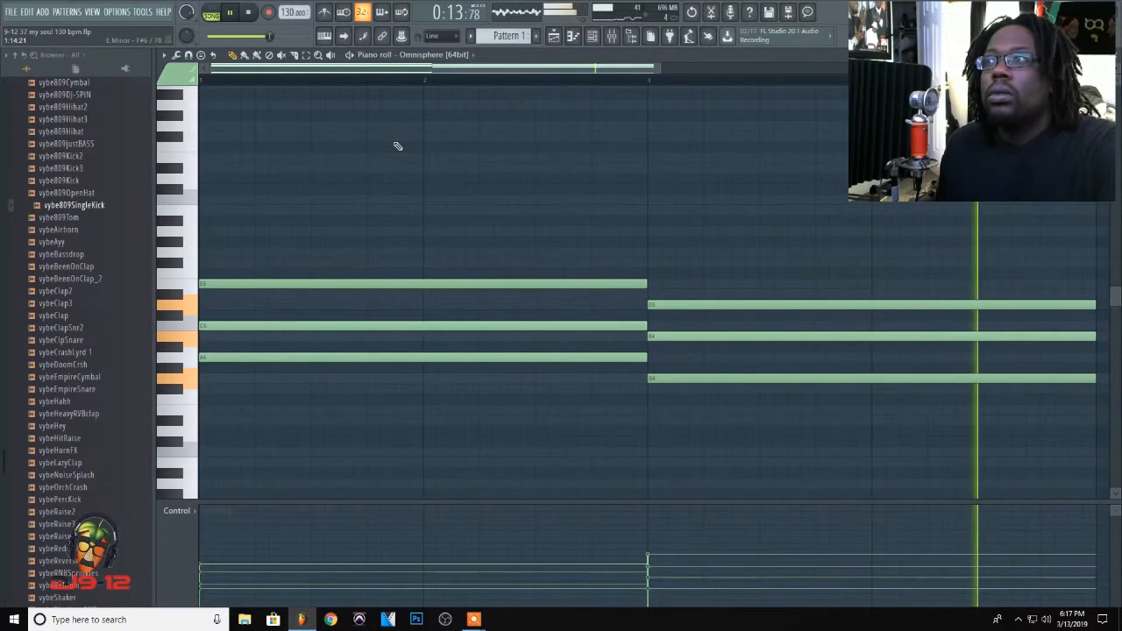
{"action": "key", "text": "space"}
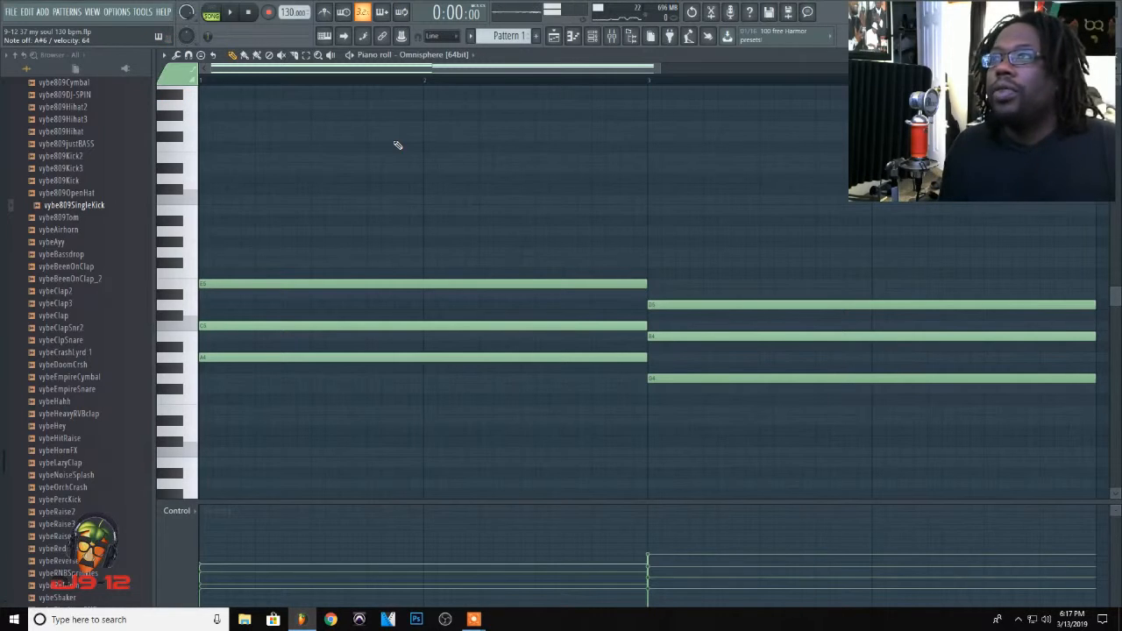
{"action": "left_click", "coordinate": [728, 54]}
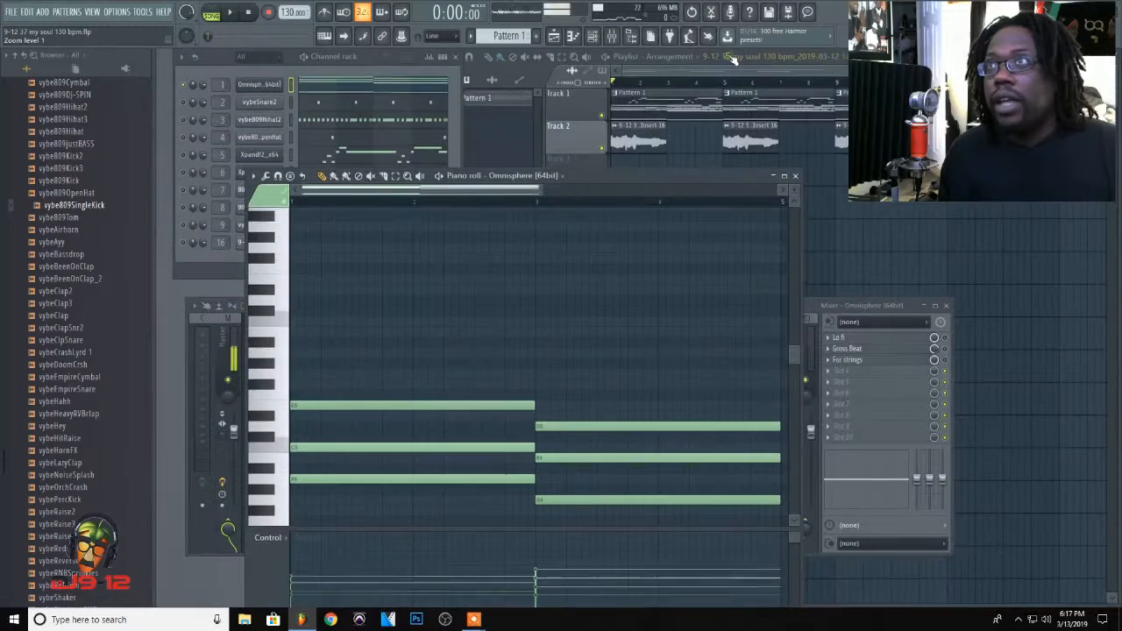
{"action": "left_click", "coordinate": [796, 177]}
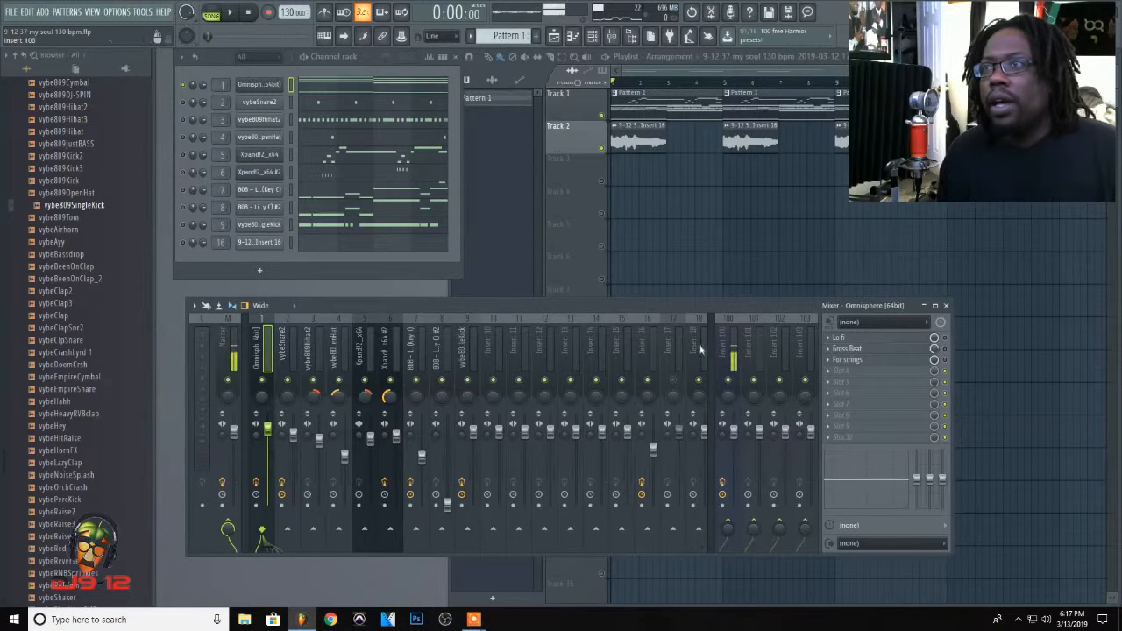
Step: Inspect the Lo fi effect on the Omnisphere mixer track and find Maximus in its list of replacement plugins
{"action": "left_click", "coordinate": [890, 338]}
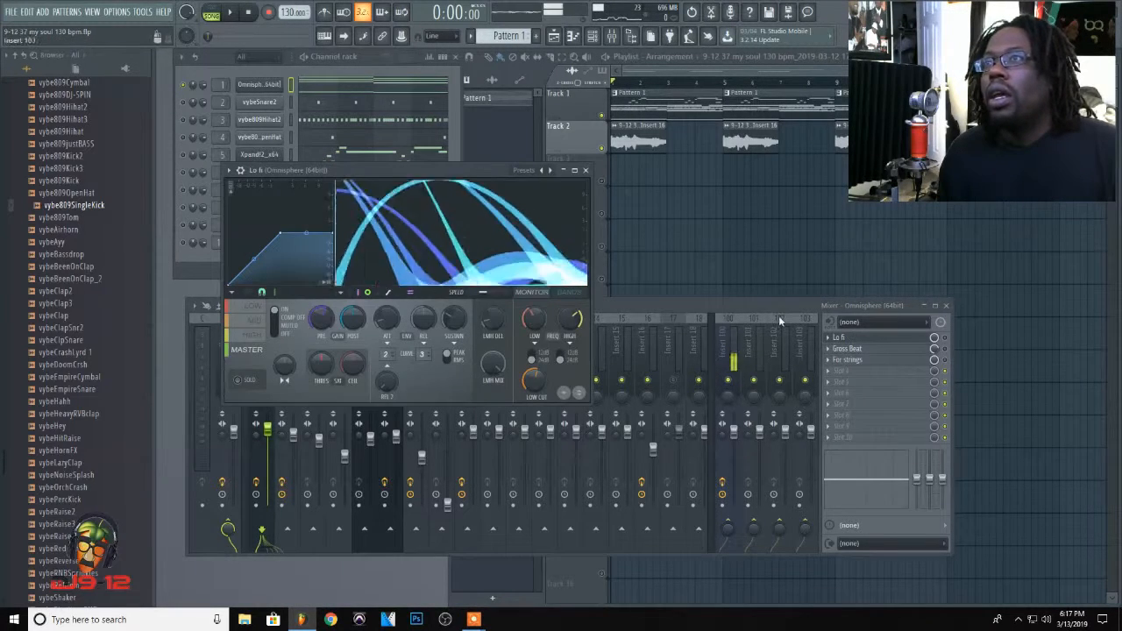
{"action": "left_click", "coordinate": [585, 169]}
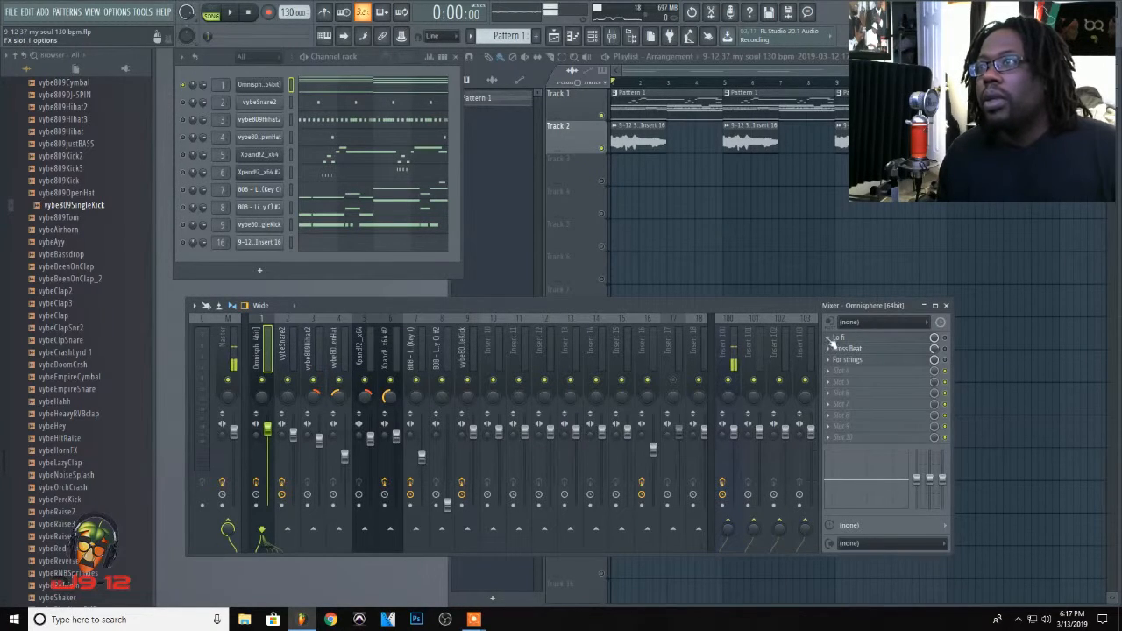
{"action": "left_click", "coordinate": [832, 341]}
{"action": "mouse_move", "coordinate": [844, 330]}
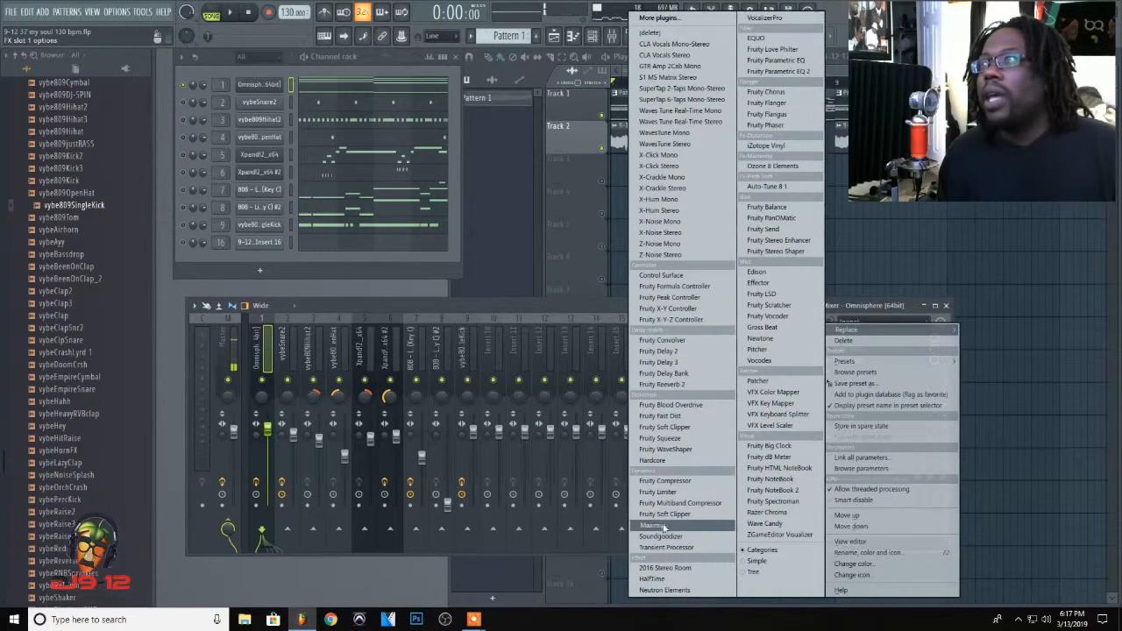
{"action": "left_click", "coordinate": [570, 306]}
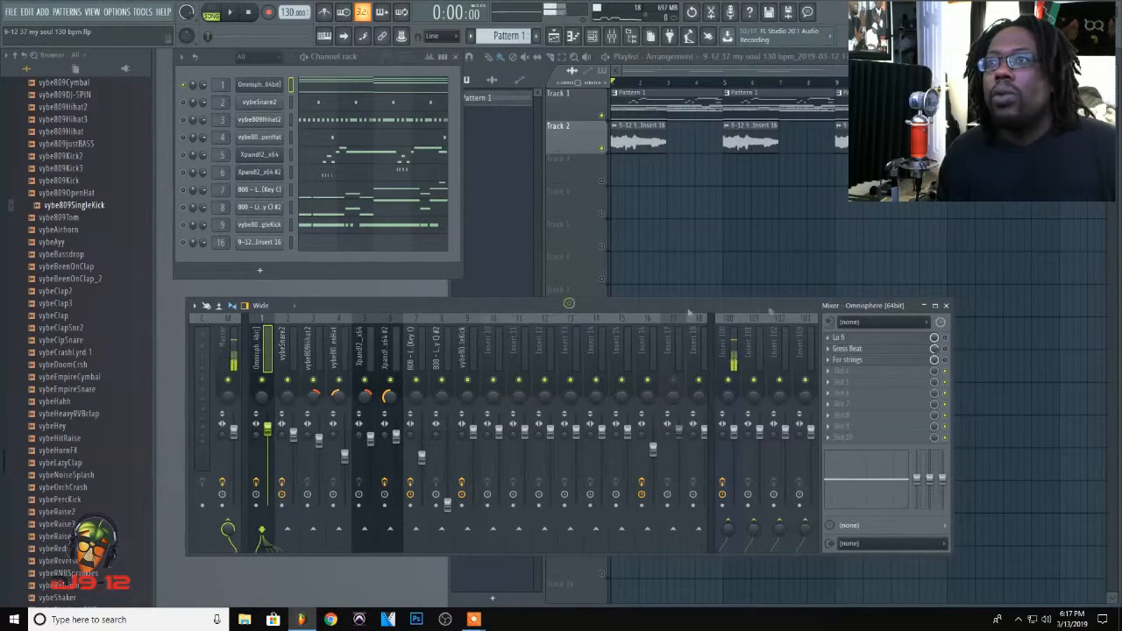
Step: Reopen the Lo fi effect and look up the Lo fi preset in its preset list
{"action": "left_click", "coordinate": [873, 338]}
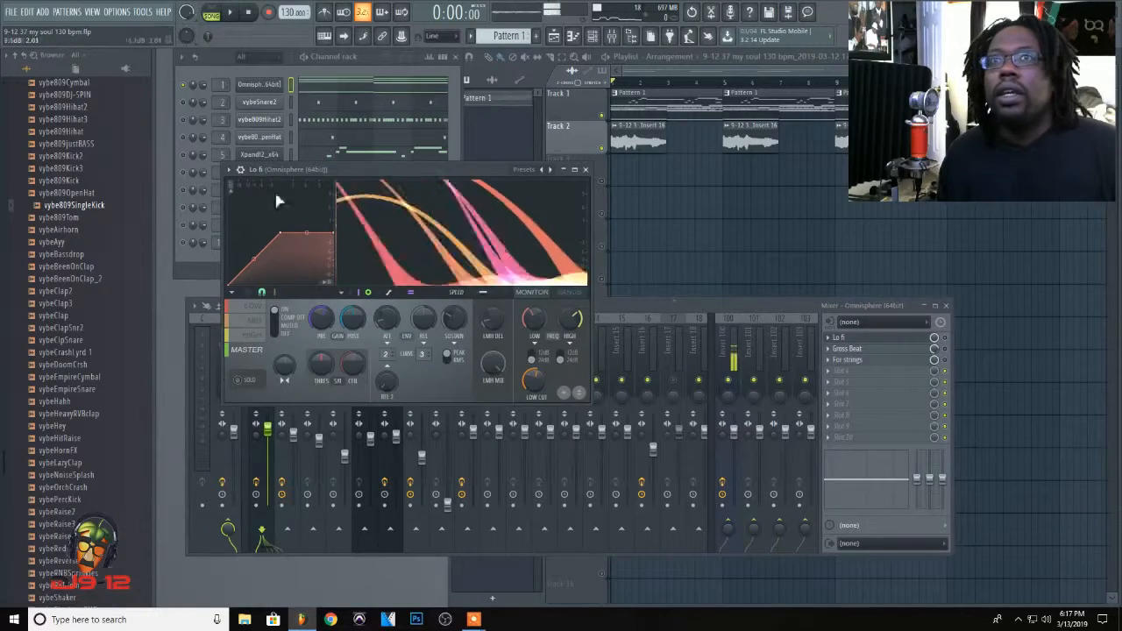
{"action": "left_click", "coordinate": [529, 172]}
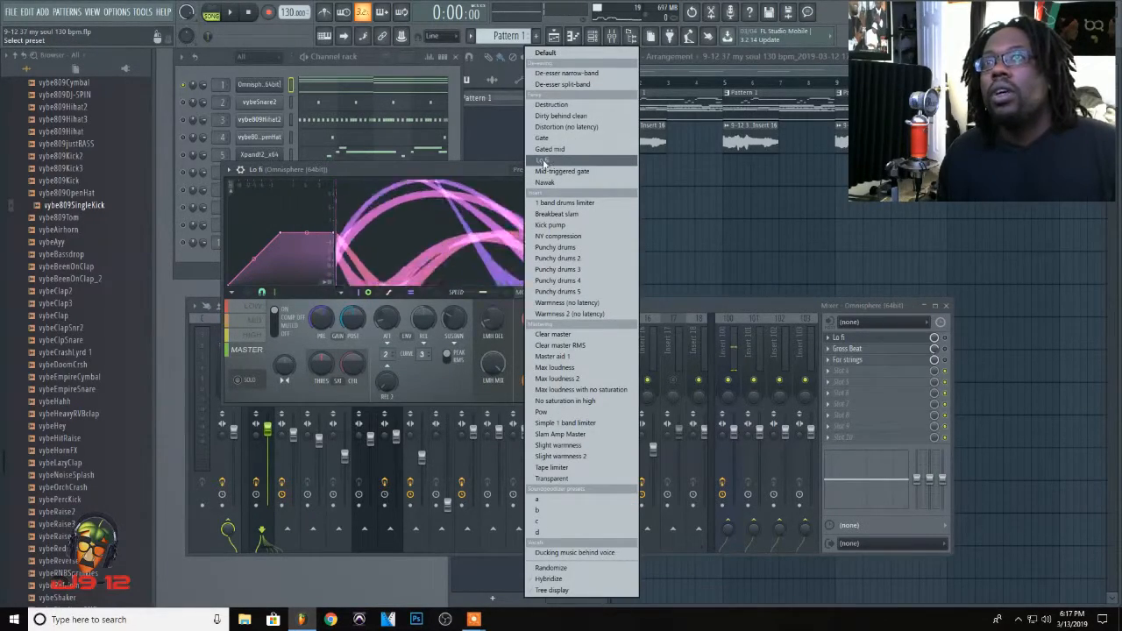
{"action": "left_click", "coordinate": [476, 171]}
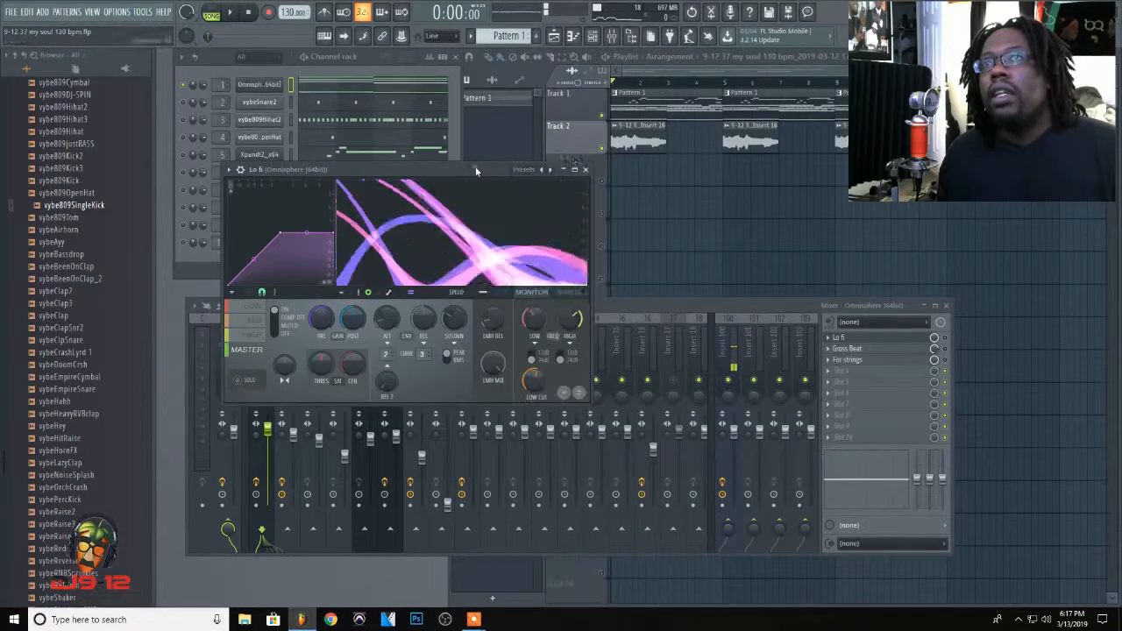
{"action": "left_click", "coordinate": [585, 169]}
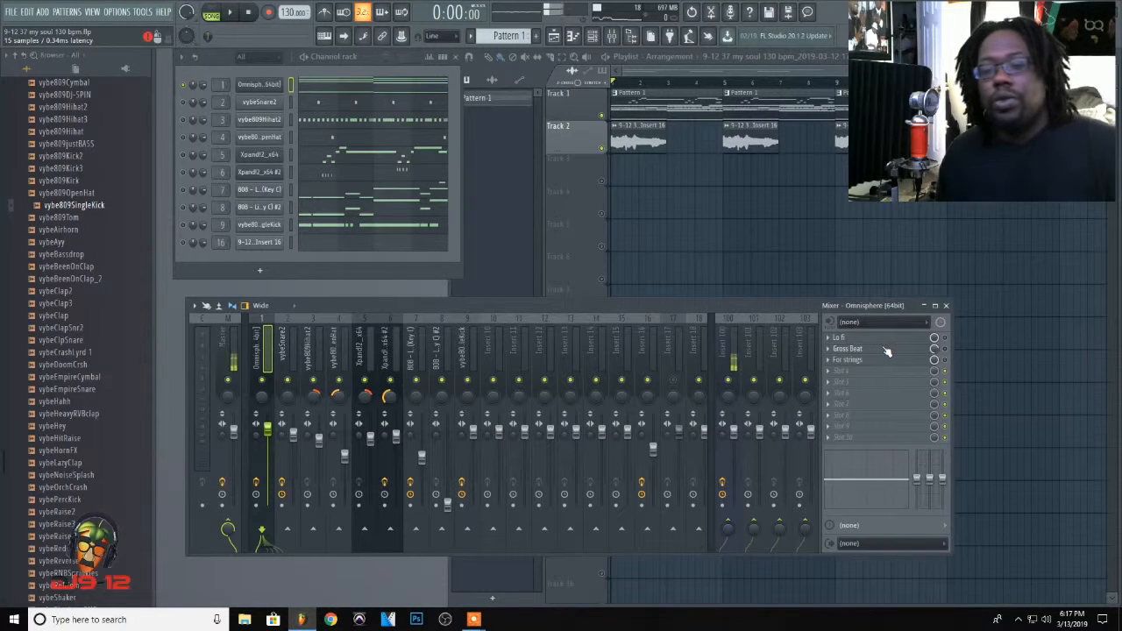
Step: Enable the Lo fi effect on the Omnisphere track, playing the sound before and after to compare
{"action": "key", "text": "space"}
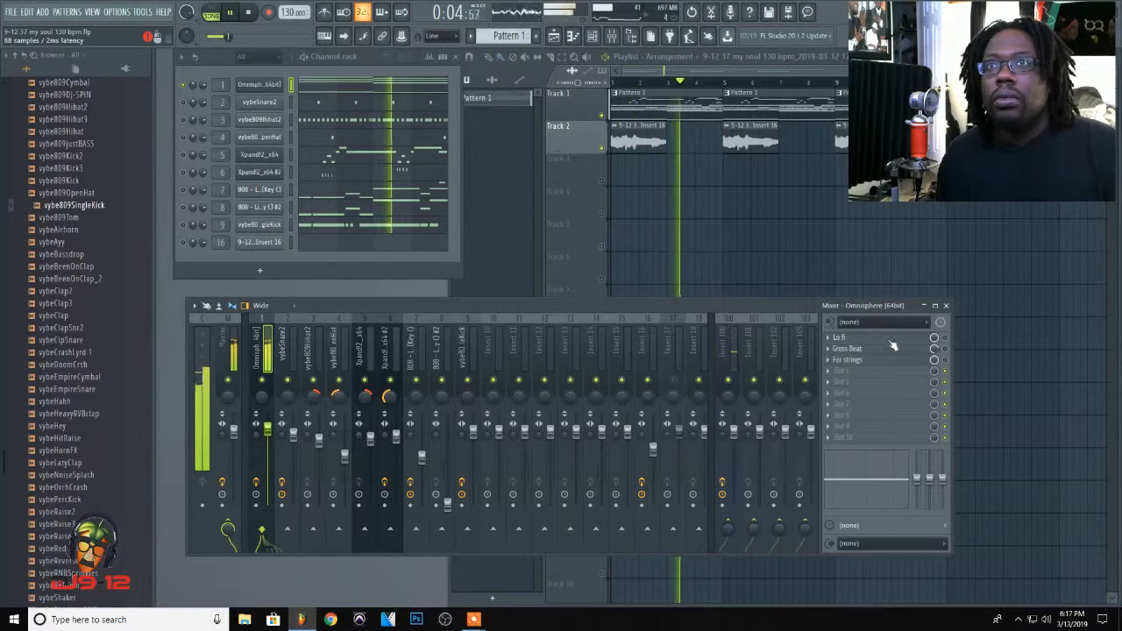
{"action": "key", "text": "space"}
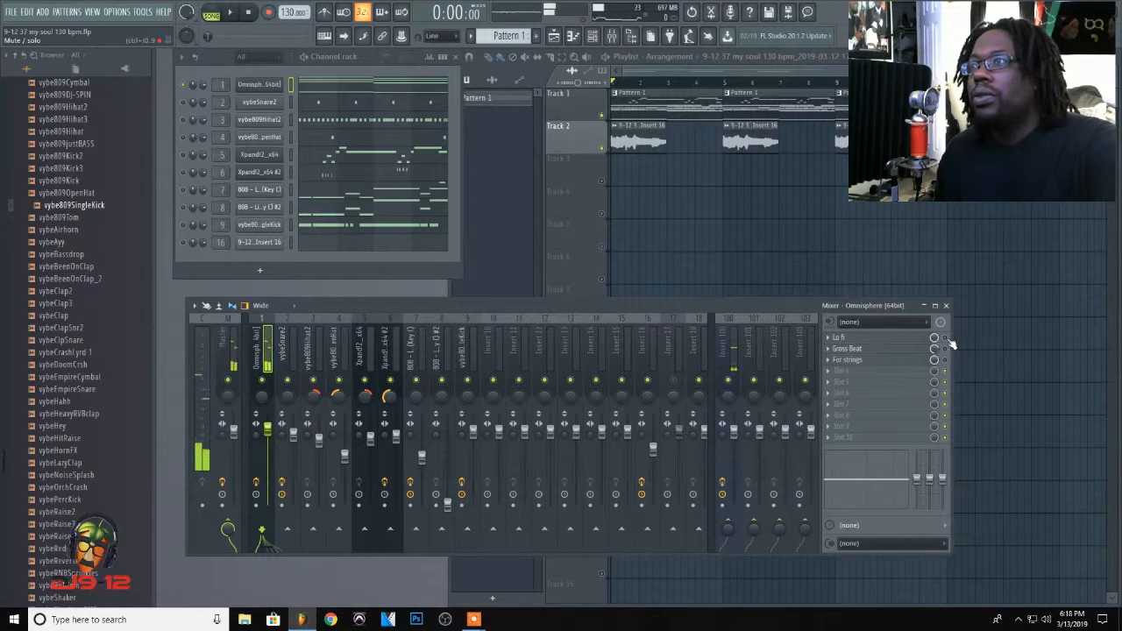
{"action": "key", "text": "space"}
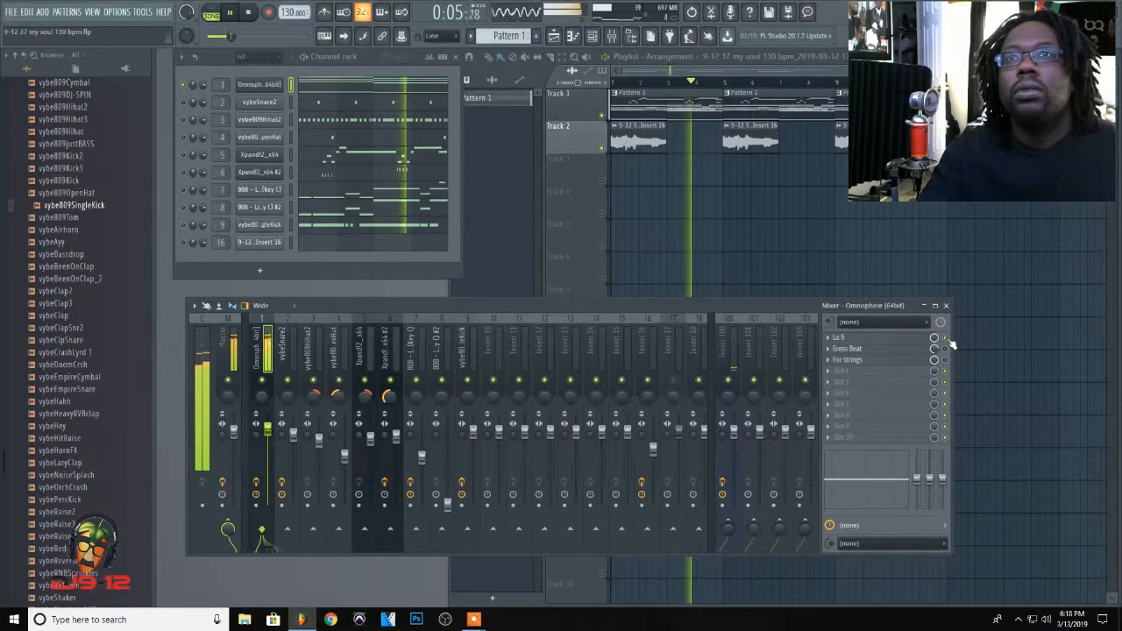
{"action": "key", "text": "space"}
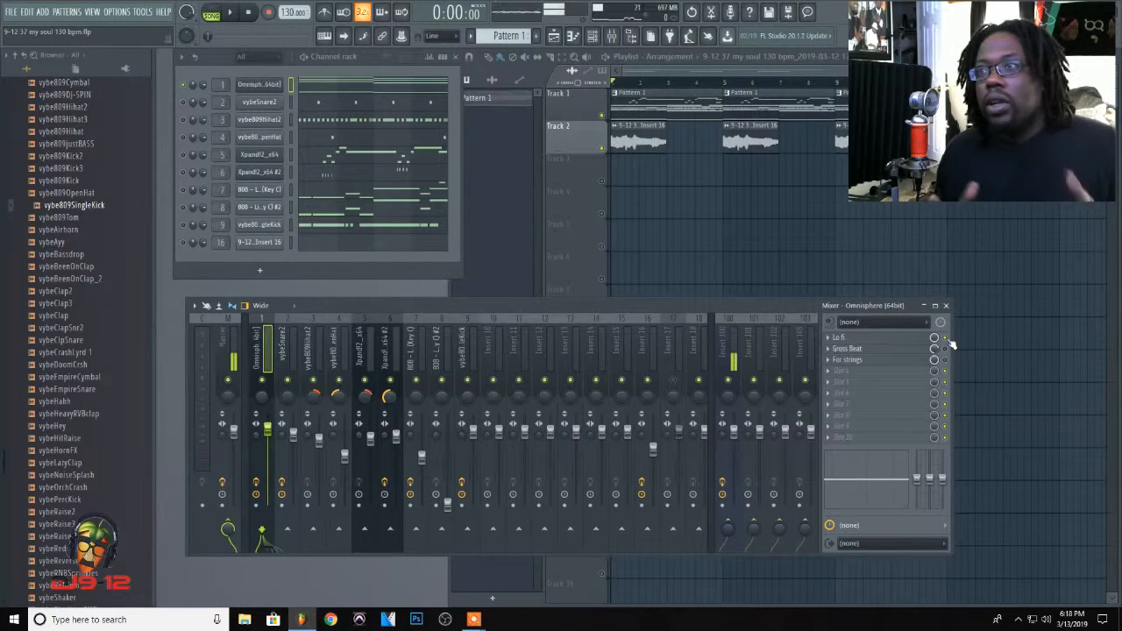
Step: Raise the first point of Gross Beat's Tremelo Slw volume envelope to the maximum and audition it
{"action": "left_click", "coordinate": [889, 350]}
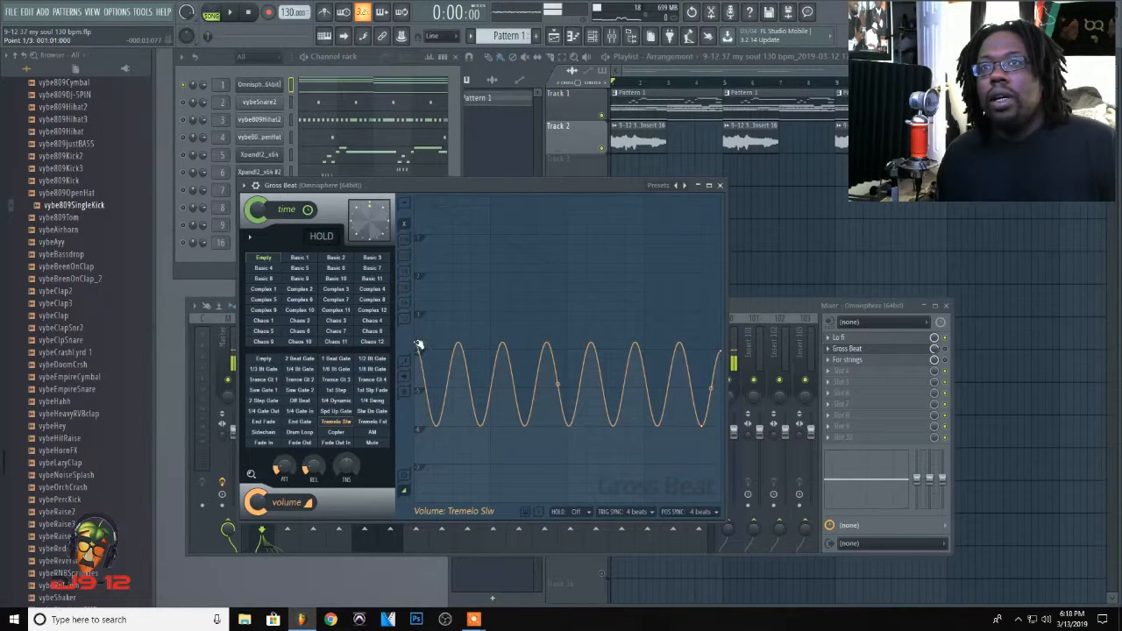
{"action": "left_click_drag", "start_coordinate": [419, 344], "coordinate": [412, 198]}
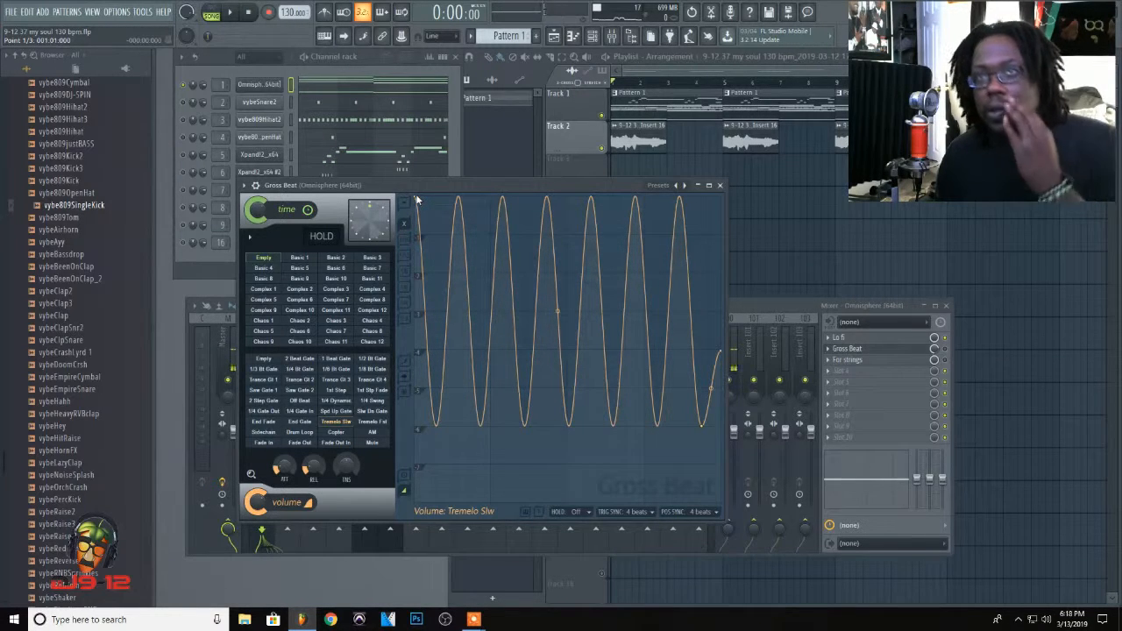
{"action": "key", "text": "space"}
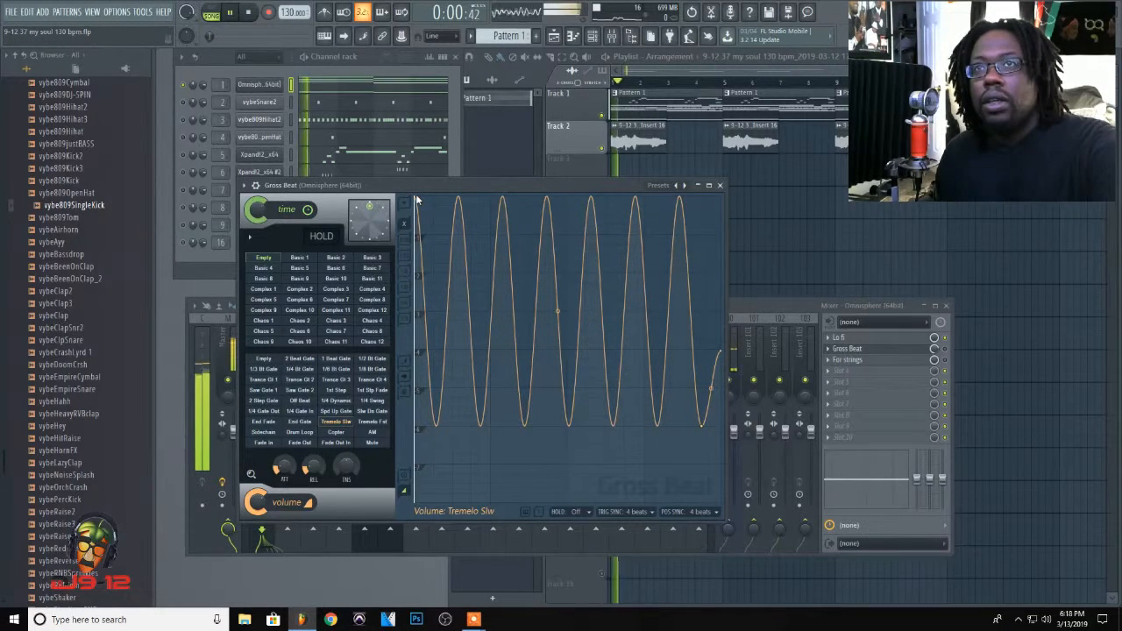
{"action": "key", "text": "space"}
{"action": "key", "text": "space"}
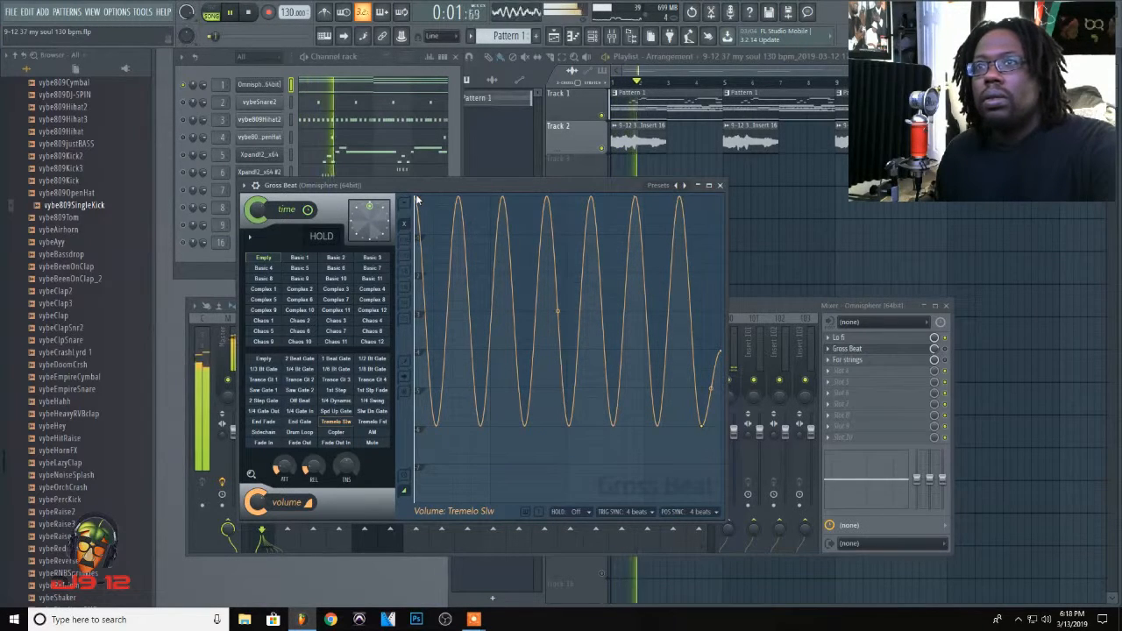
{"action": "key", "text": "space"}
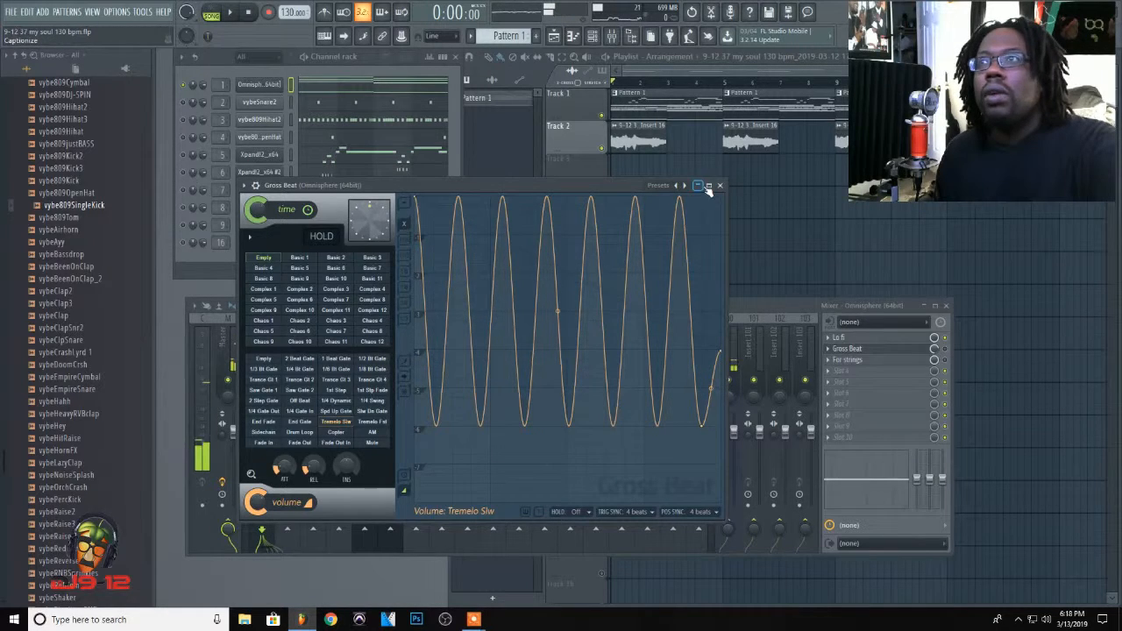
Step: Enable Gross Beat on the Omnisphere track and play the song with its tremolo envelope on view
{"action": "left_click", "coordinate": [706, 185]}
{"action": "left_click", "coordinate": [867, 350]}
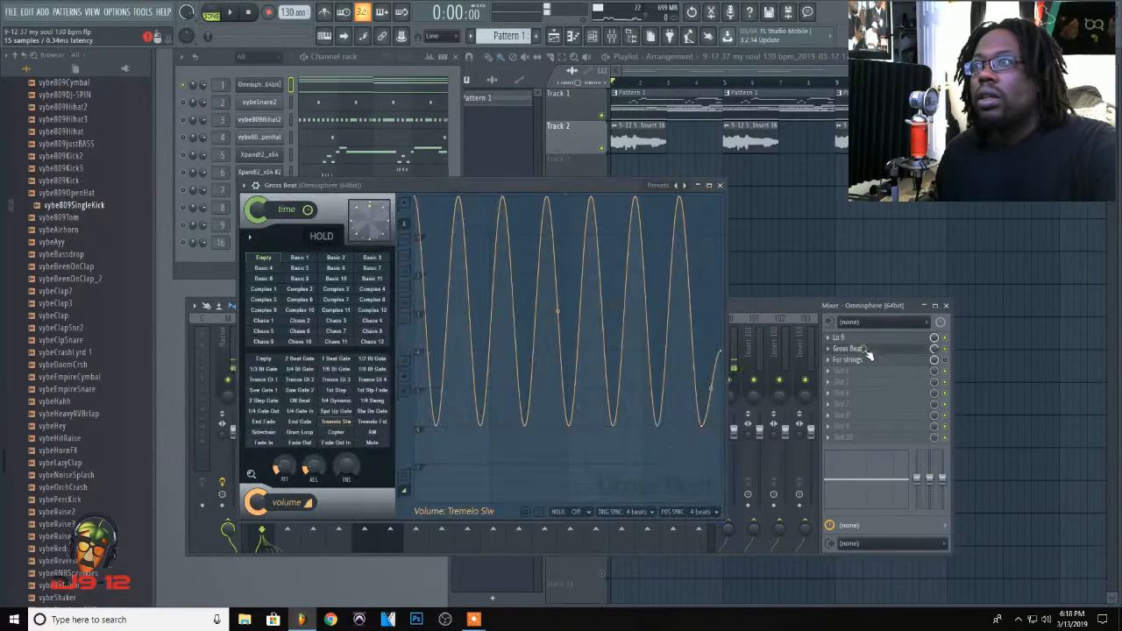
{"action": "key", "text": "space"}
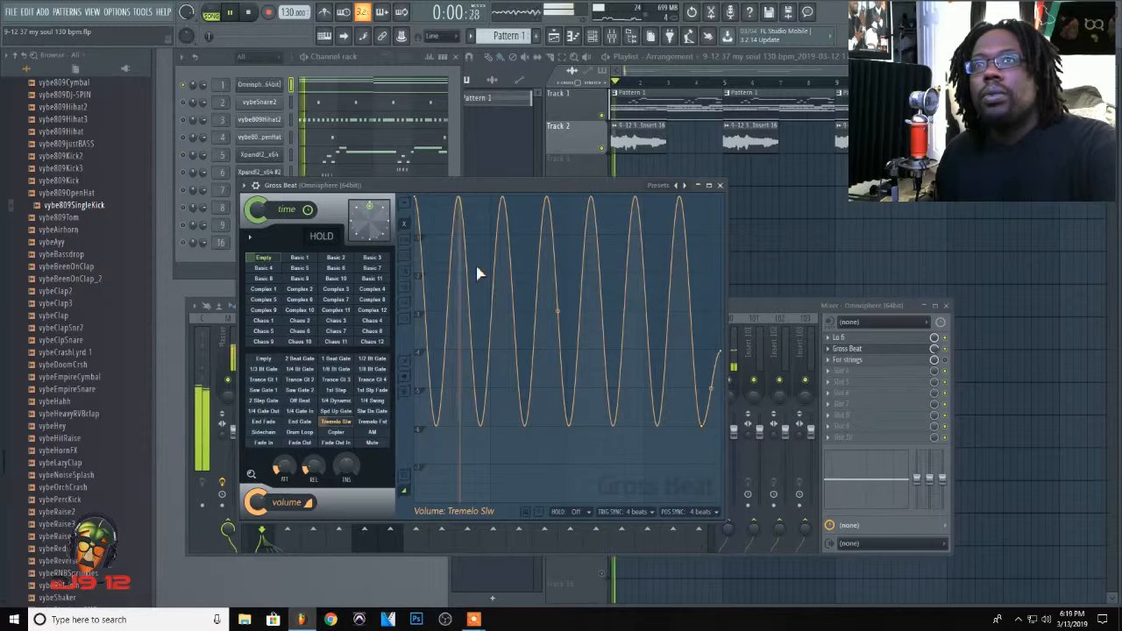
{"action": "key", "text": "space"}
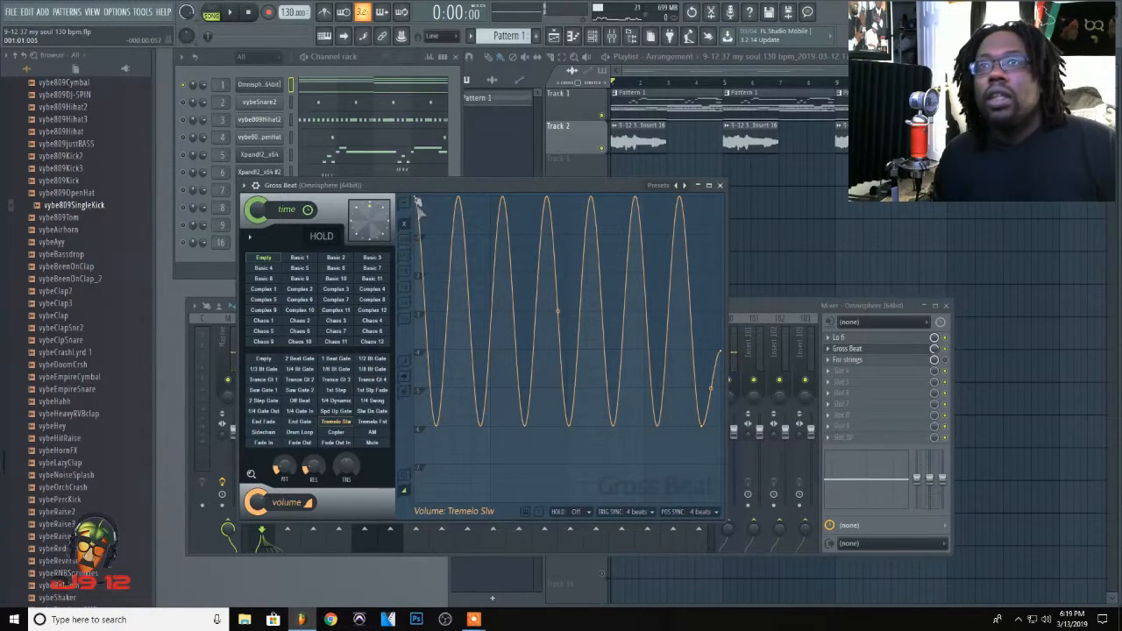
Step: Lower the first point of Gross Beat's volume envelope to mid-height and reduce the effect's mix level to 24%
{"action": "left_click_drag", "start_coordinate": [418, 198], "coordinate": [449, 352]}
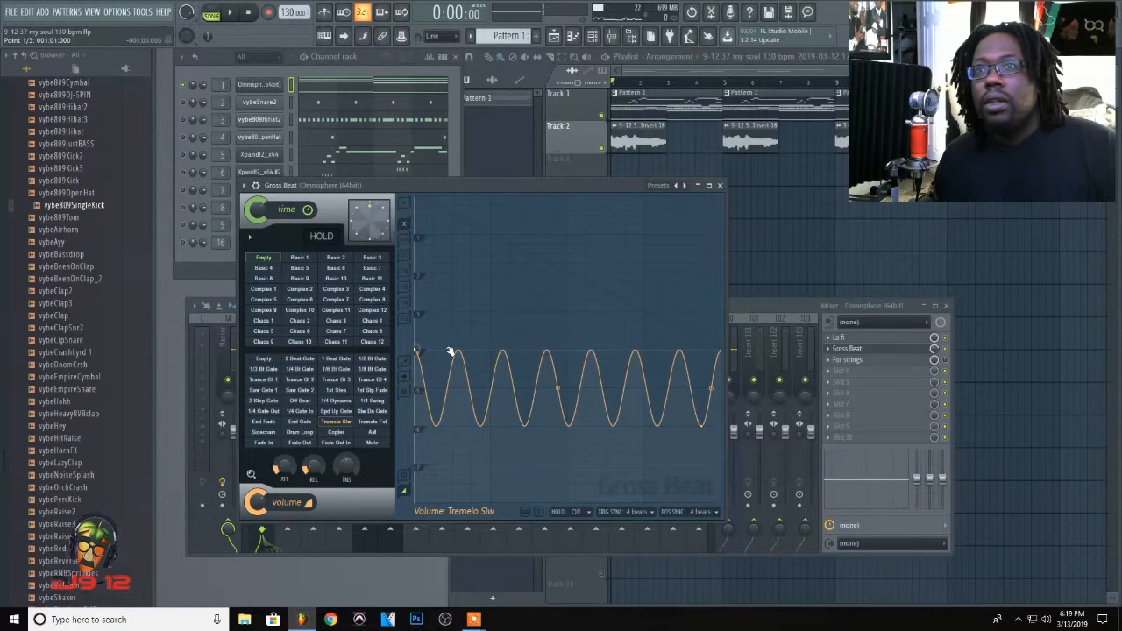
{"action": "right_click", "coordinate": [935, 352]}
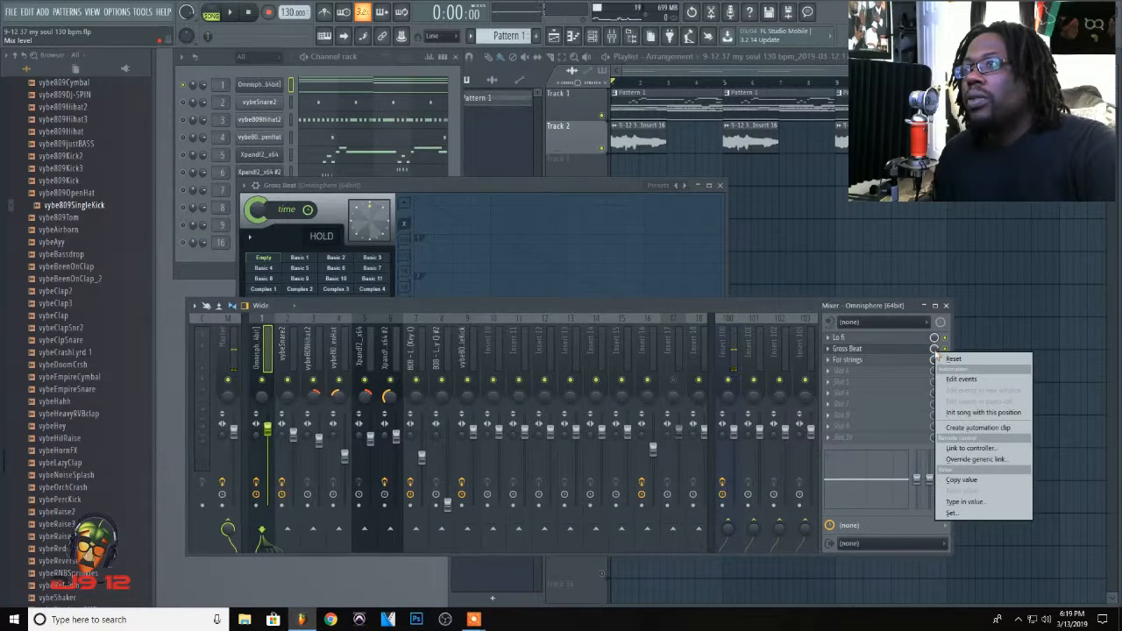
{"action": "left_click", "coordinate": [961, 480]}
{"action": "left_click_drag", "start_coordinate": [934, 351], "coordinate": [935, 370]}
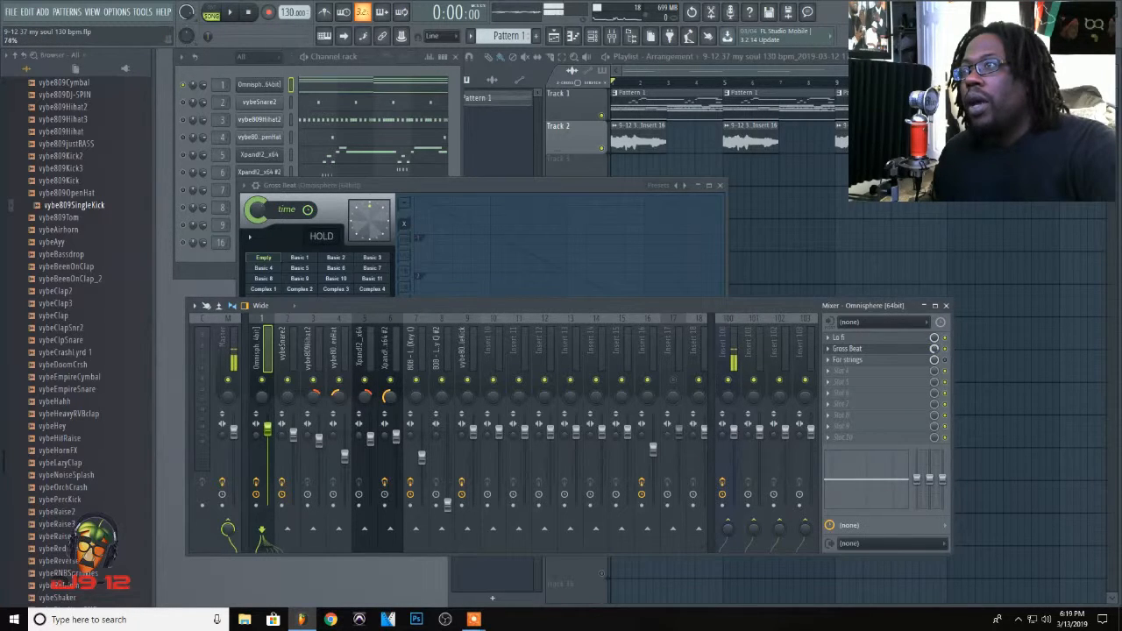
Step: Paste the copied 73% value into the Gross Beat mix level on the Omnisphere mixer track
{"action": "right_click", "coordinate": [935, 354]}
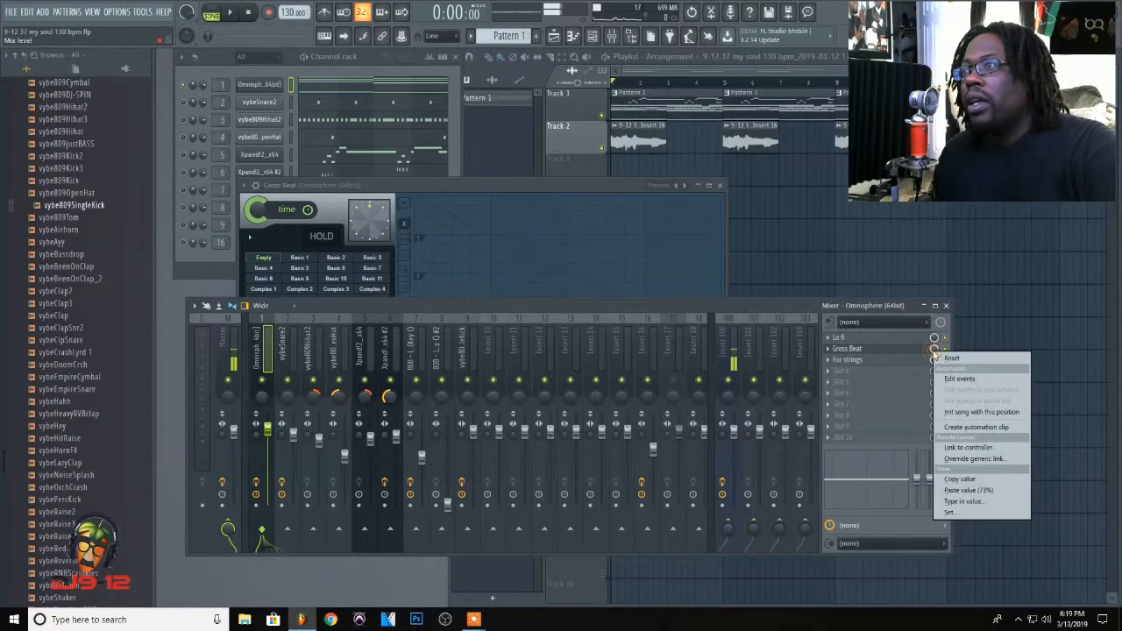
{"action": "left_click", "coordinate": [984, 491]}
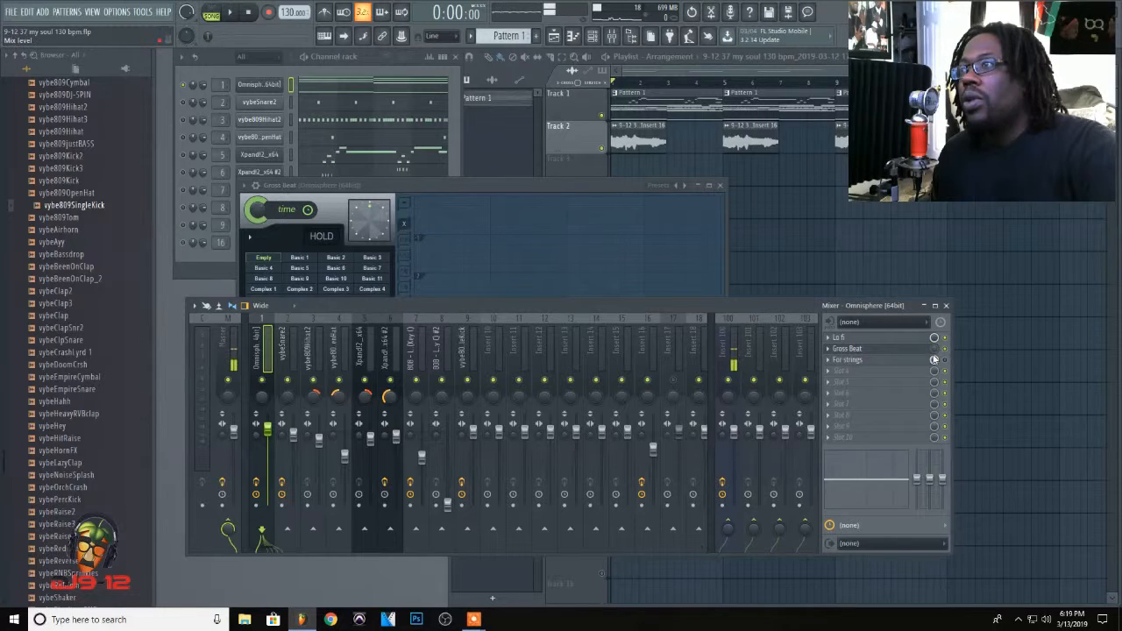
{"action": "right_click", "coordinate": [934, 351]}
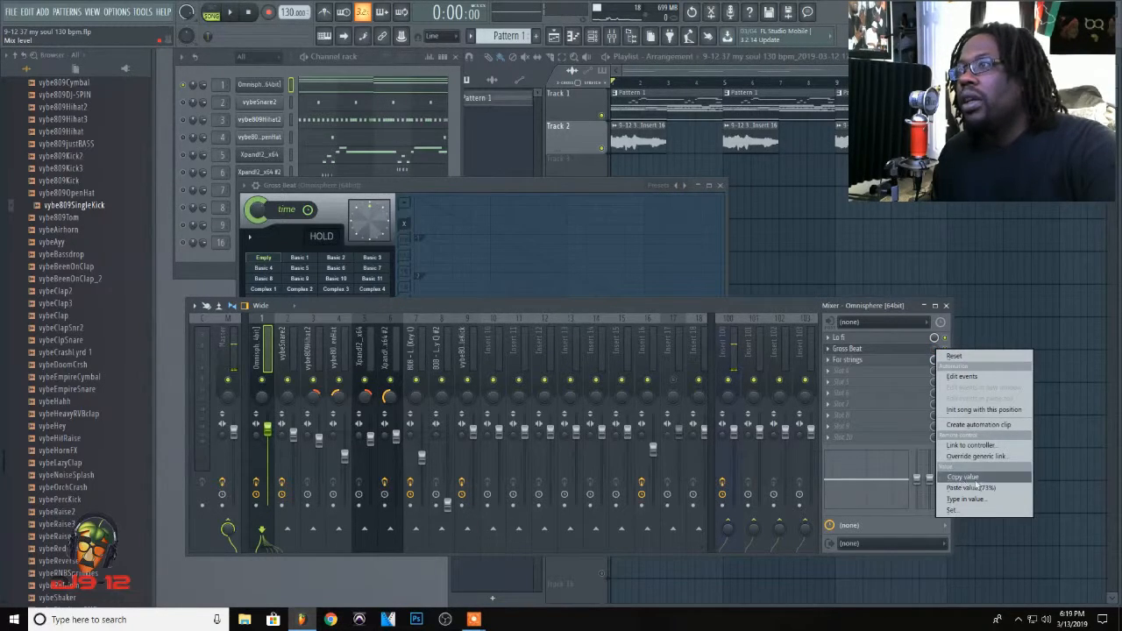
{"action": "left_click", "coordinate": [963, 489]}
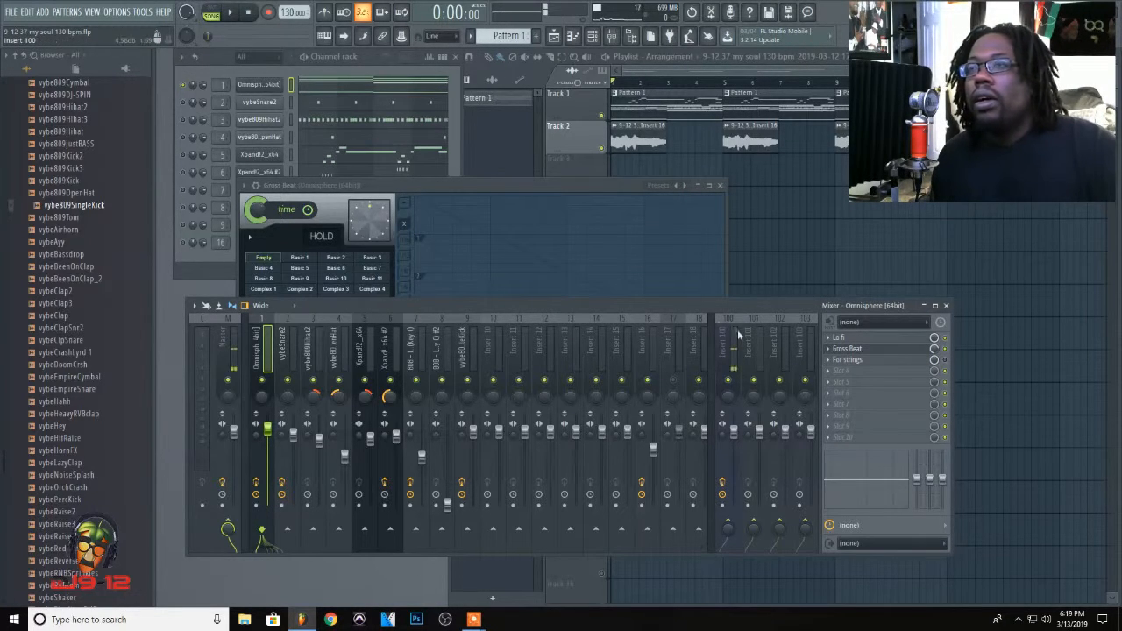
Step: Audition the song with Gross Beat's Tremelo Slw envelope in view, and close the effect's window
{"action": "double_click", "coordinate": [546, 185]}
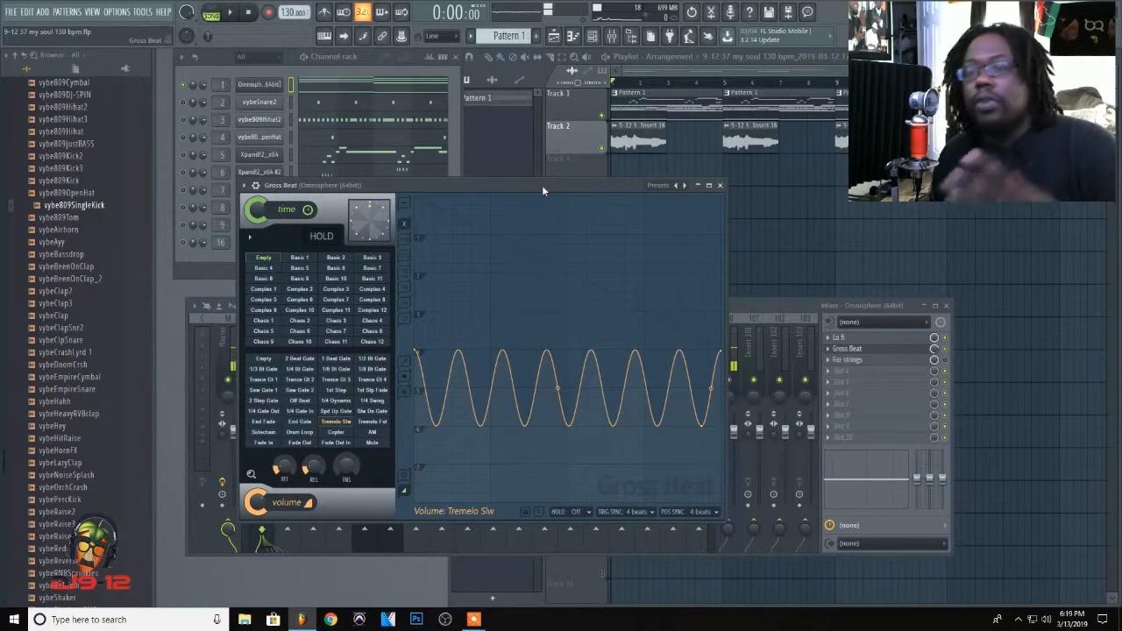
{"action": "key", "text": "space"}
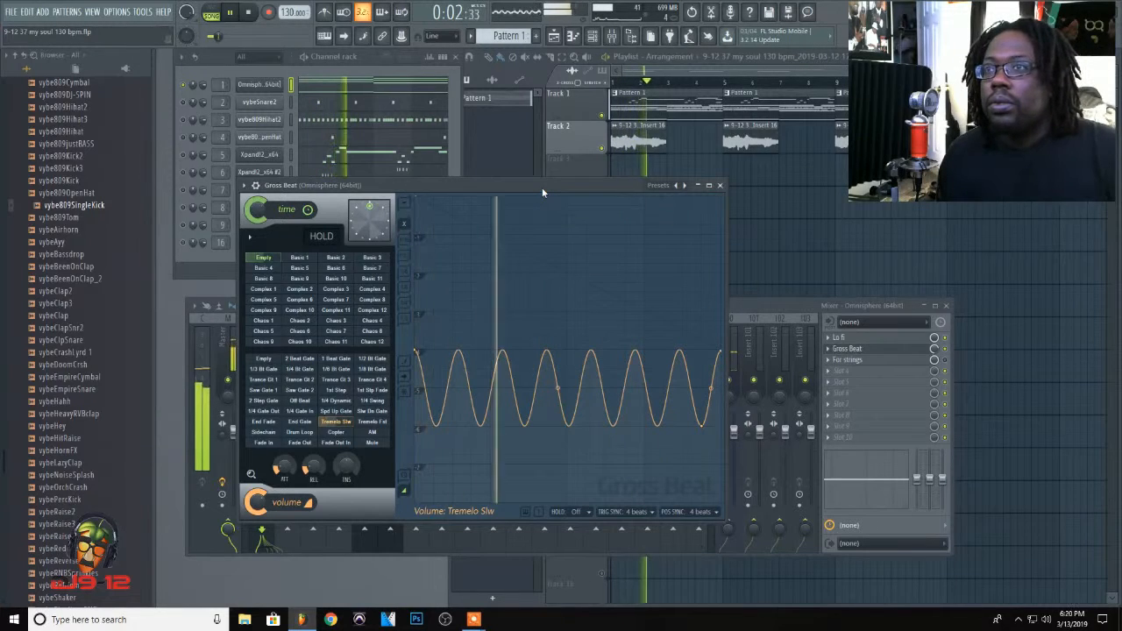
{"action": "key", "text": "space"}
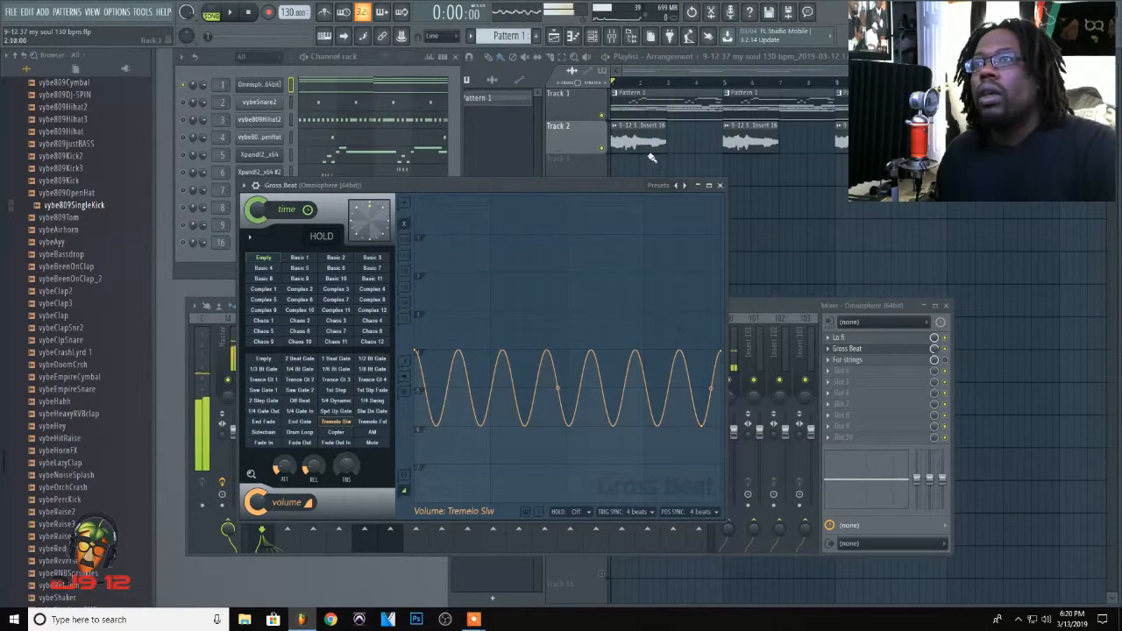
{"action": "left_click", "coordinate": [720, 185]}
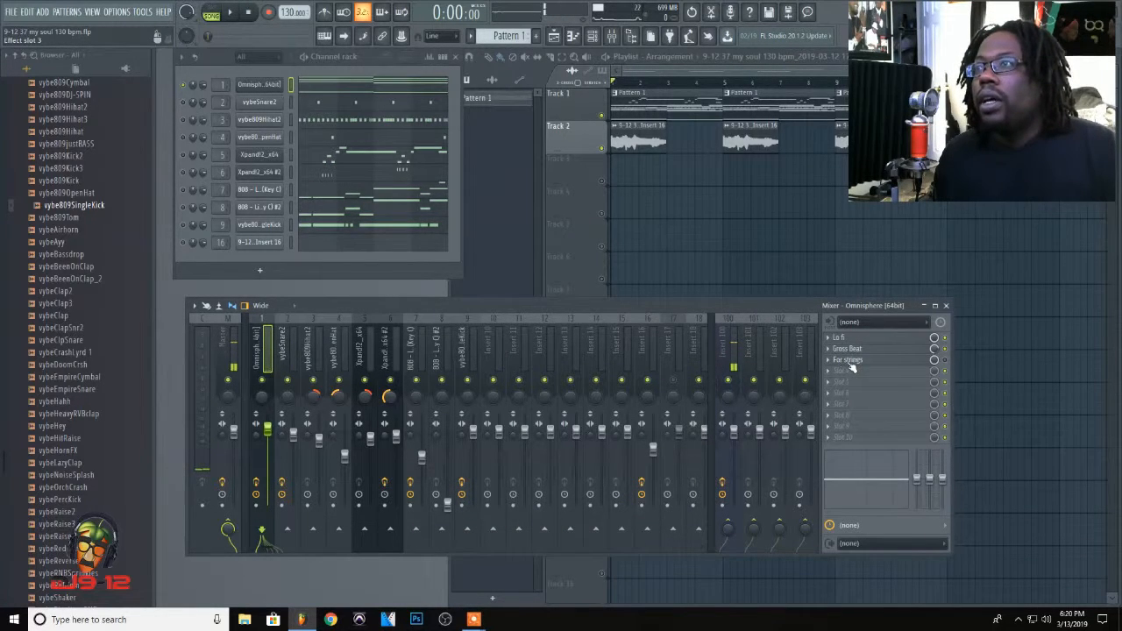
Step: Open the Fruity Stereo Enhancer in the Omnisphere track's third effect slot and choose its For strings preset
{"action": "left_click", "coordinate": [829, 361]}
{"action": "mouse_move", "coordinate": [837, 365]}
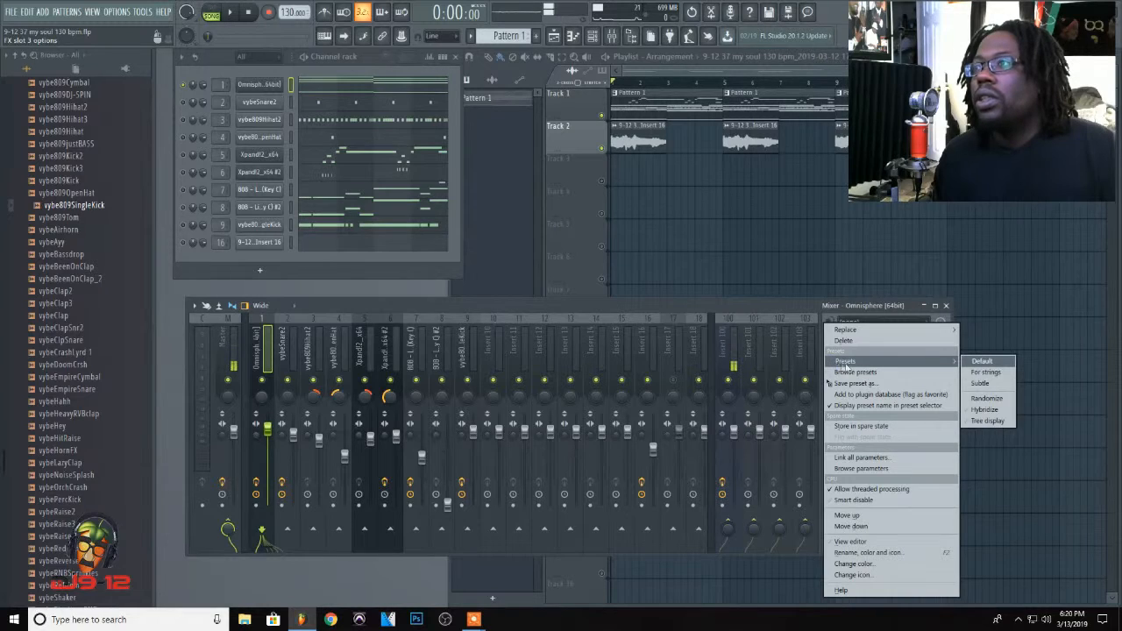
{"action": "mouse_move", "coordinate": [877, 333]}
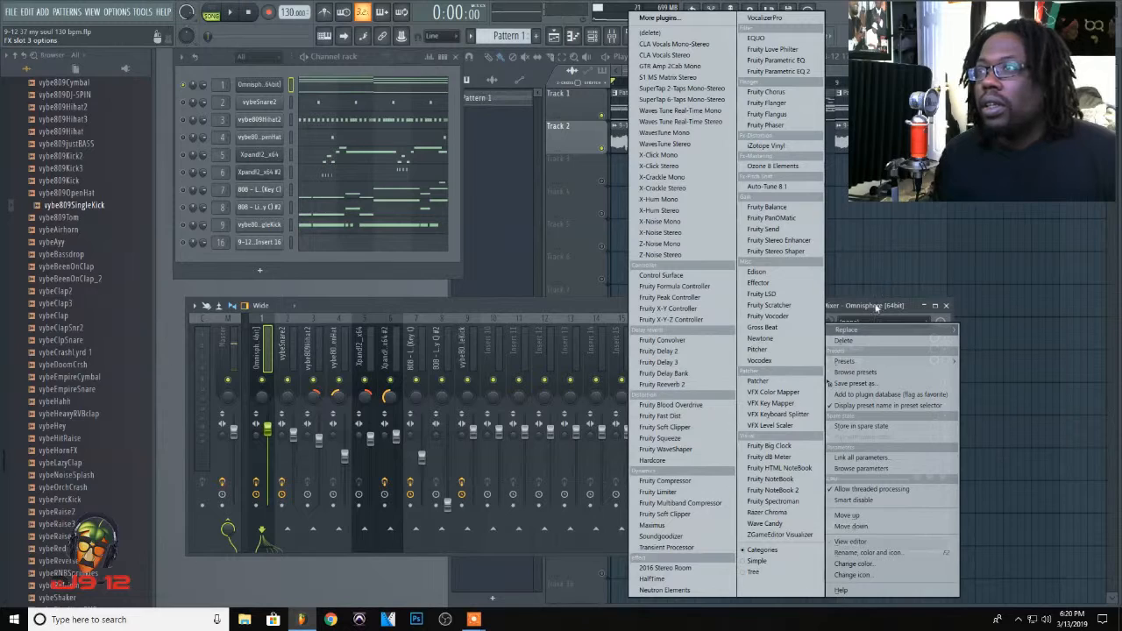
{"action": "left_click", "coordinate": [793, 243]}
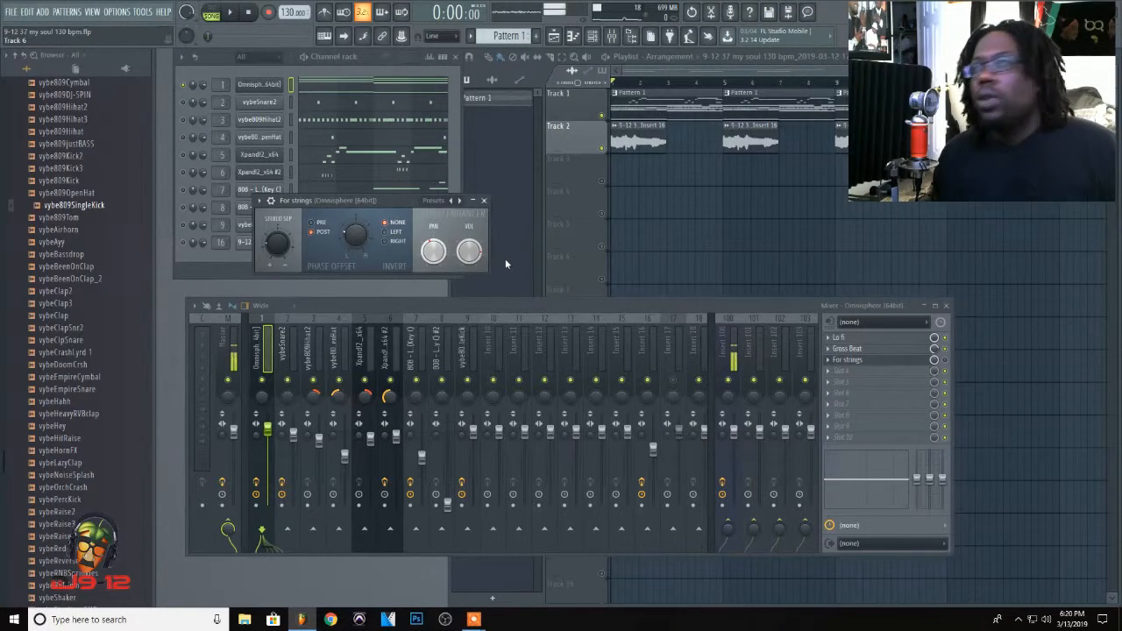
{"action": "left_click", "coordinate": [432, 202]}
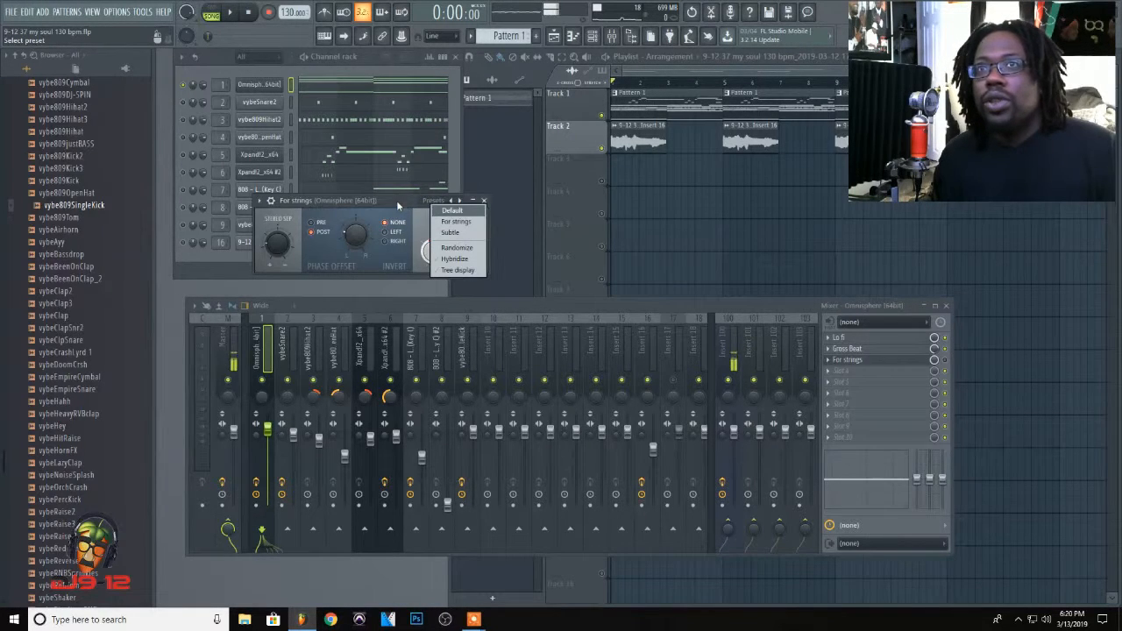
{"action": "left_click", "coordinate": [463, 223]}
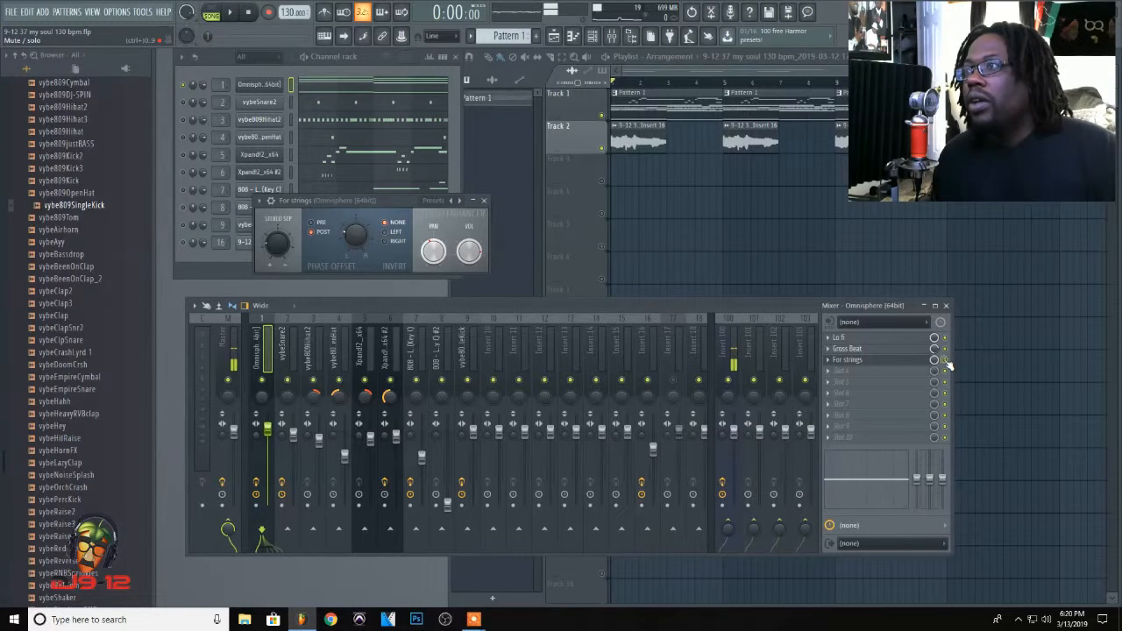
Step: Enable the For strings stereo enhancer on the Omnisphere track, audition the song with it, and close its window
{"action": "key", "text": "space"}
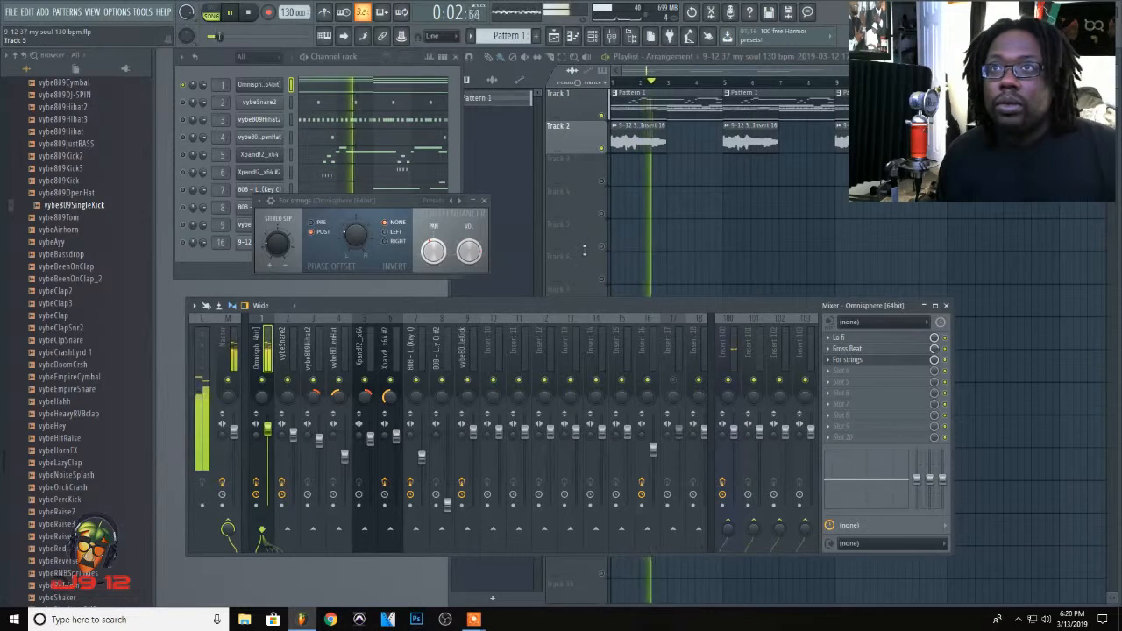
{"action": "left_click", "coordinate": [486, 204]}
{"action": "key", "text": "space"}
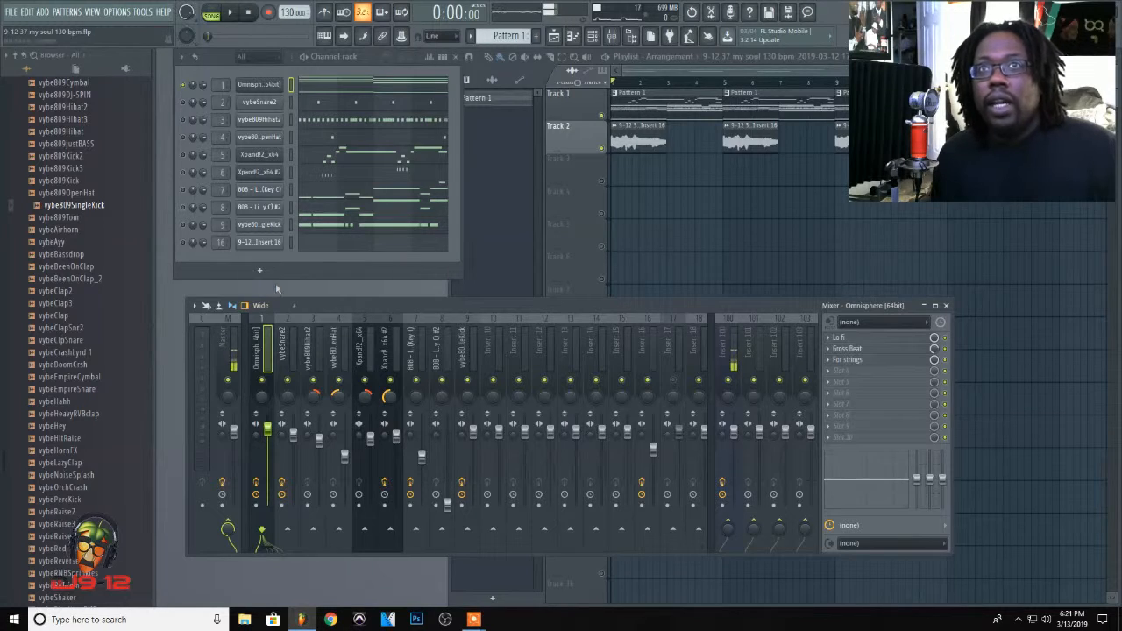
Step: Select the vybeSnare2 mixer track, inspect its Drums effect, and find Fruity Compressor among the replacement plugins without swapping it
{"action": "left_click", "coordinate": [289, 363]}
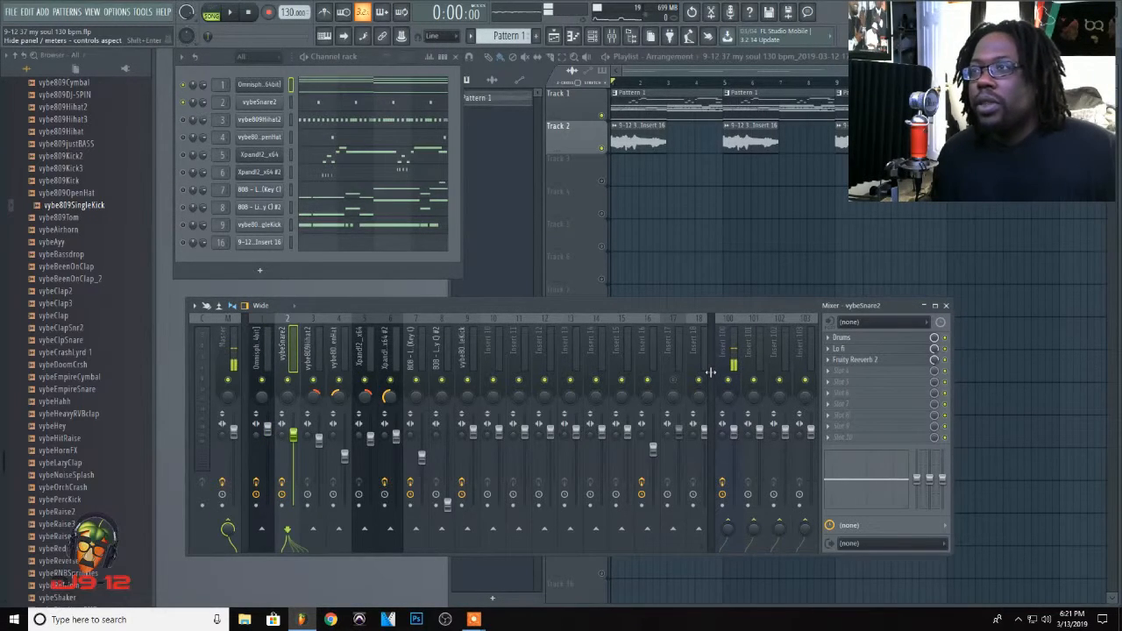
{"action": "left_click", "coordinate": [842, 337]}
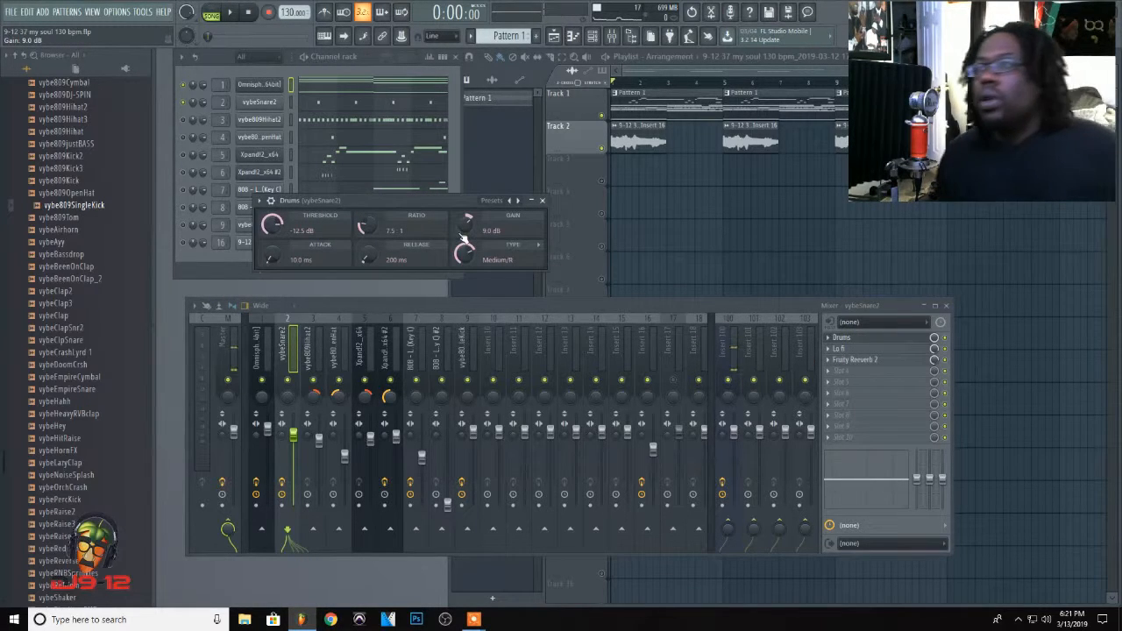
{"action": "left_click", "coordinate": [543, 207]}
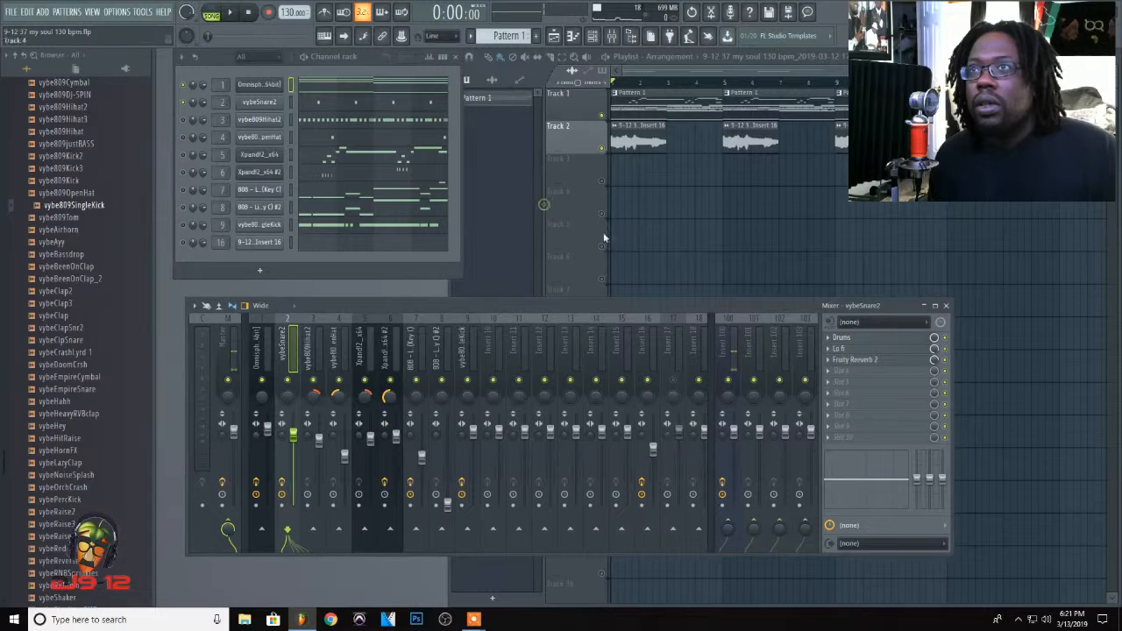
{"action": "right_click", "coordinate": [836, 338]}
{"action": "mouse_move", "coordinate": [846, 330]}
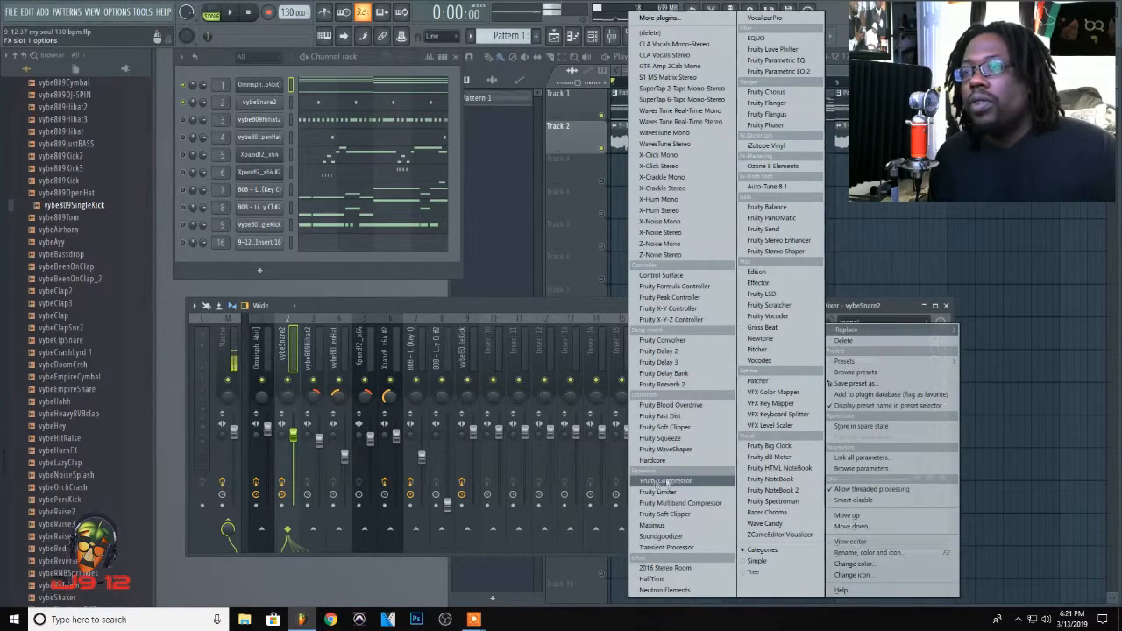
{"action": "left_click", "coordinate": [530, 304]}
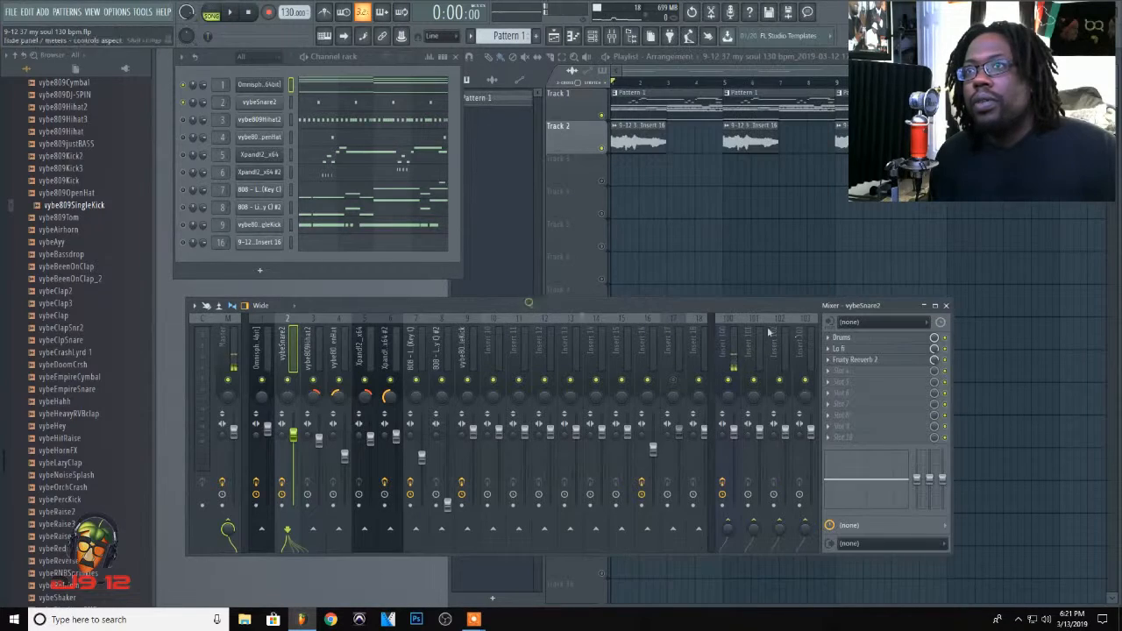
Step: Reopen the snare's Drums compressor, review where the Drums preset is in its preset list, and close the window
{"action": "left_click", "coordinate": [870, 338]}
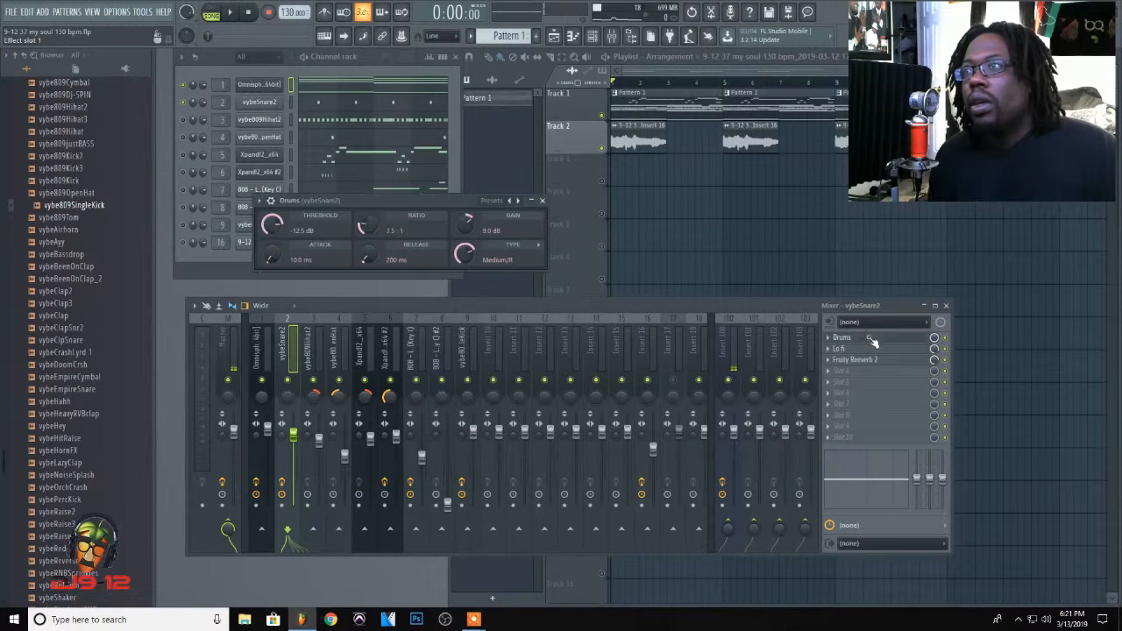
{"action": "left_click", "coordinate": [492, 202]}
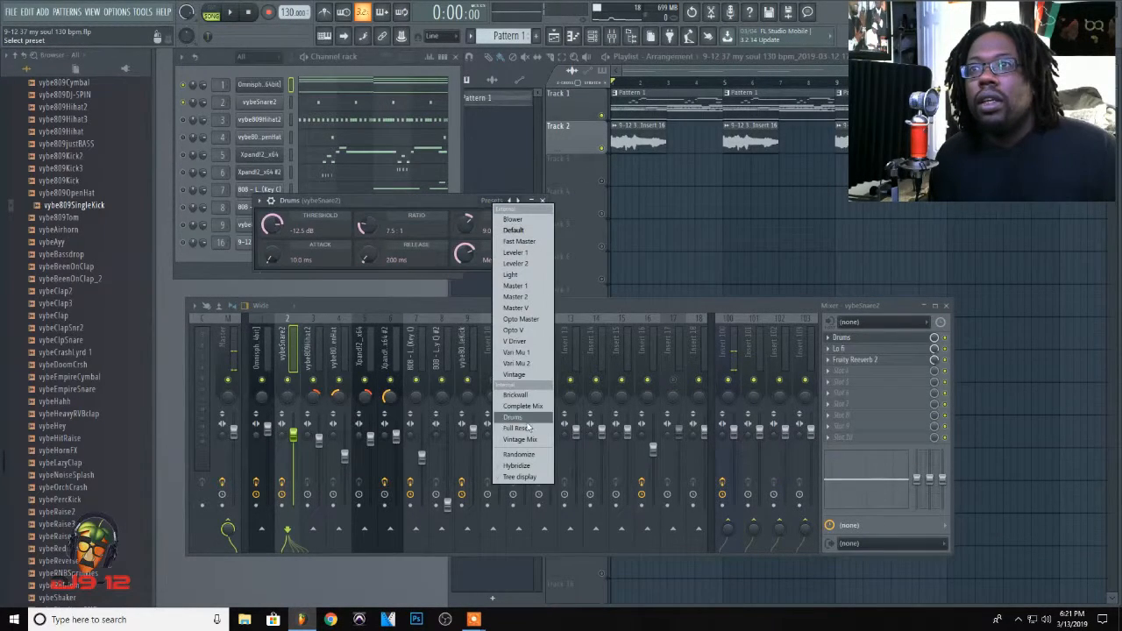
{"action": "left_click", "coordinate": [504, 204]}
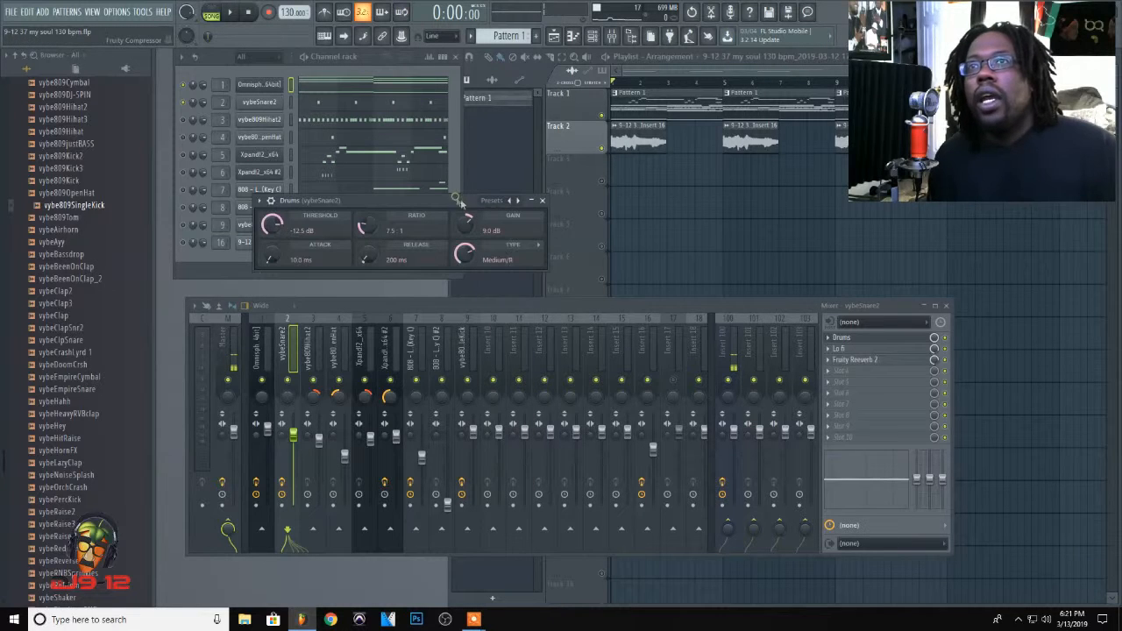
{"action": "left_click", "coordinate": [543, 202]}
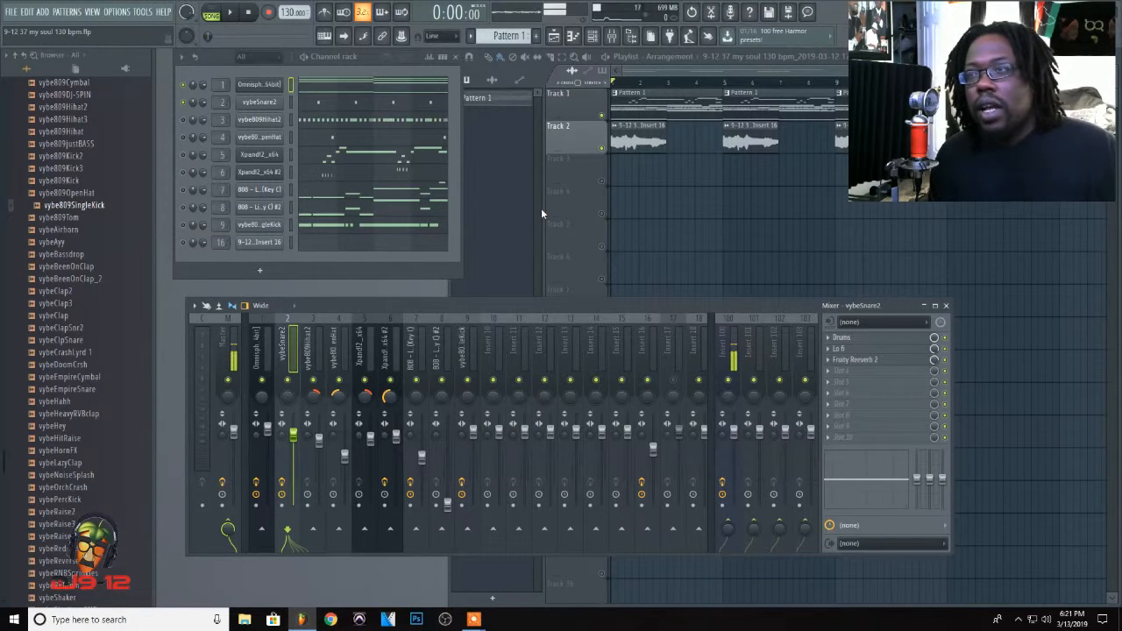
Step: Inspect the snare's Fruity Reeverb 2 settings and play the song to hear the effects on the snare
{"action": "left_click", "coordinate": [858, 363]}
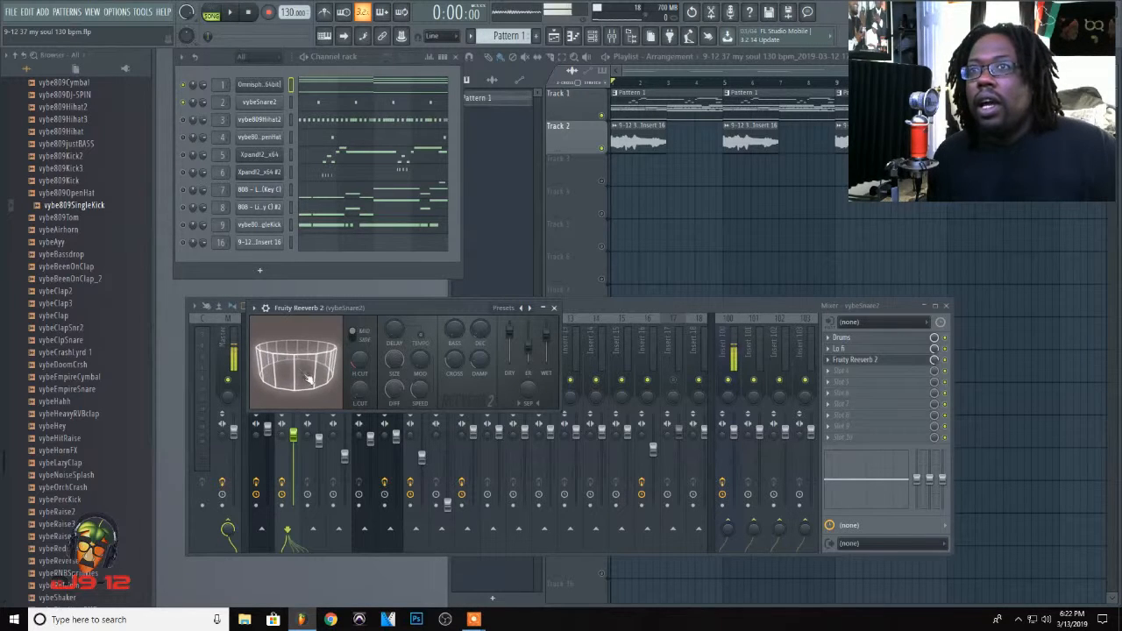
{"action": "key", "text": "space"}
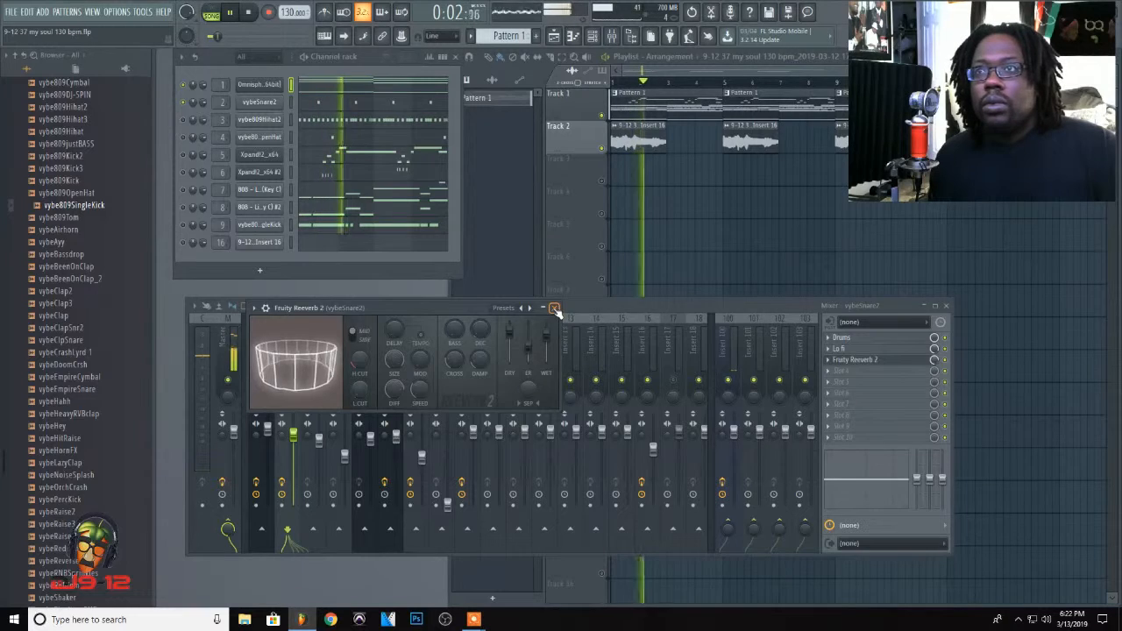
{"action": "left_click", "coordinate": [554, 309]}
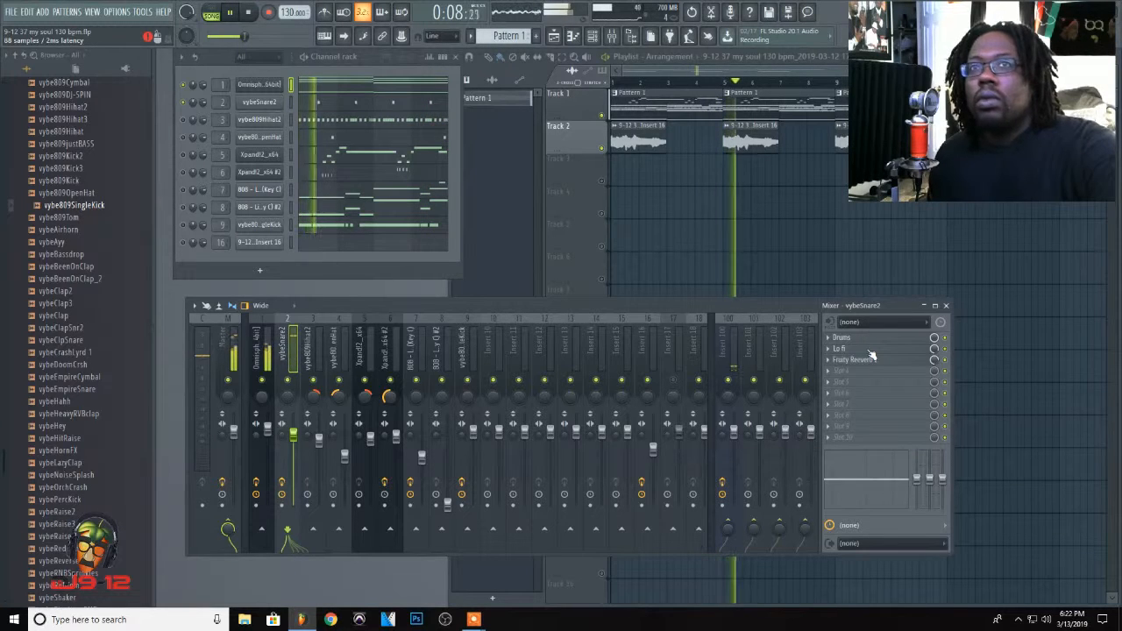
{"action": "key", "text": "space"}
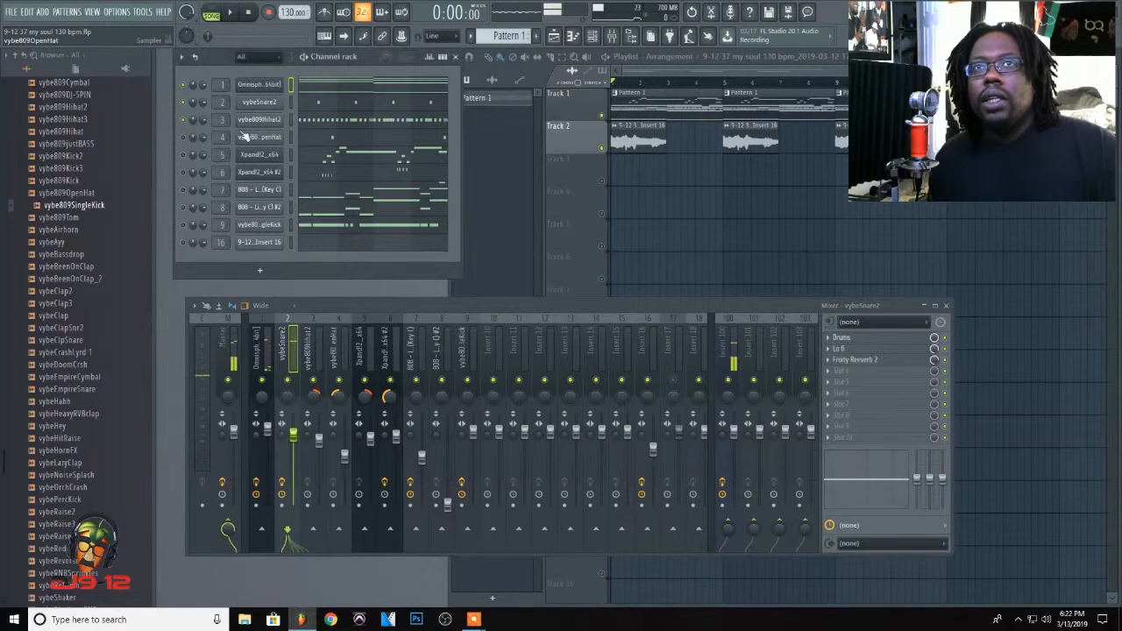
Step: Select the vybe809Hihat2 mixer track, show its piano roll maximized, and play the hi-hat pattern
{"action": "left_click", "coordinate": [322, 360]}
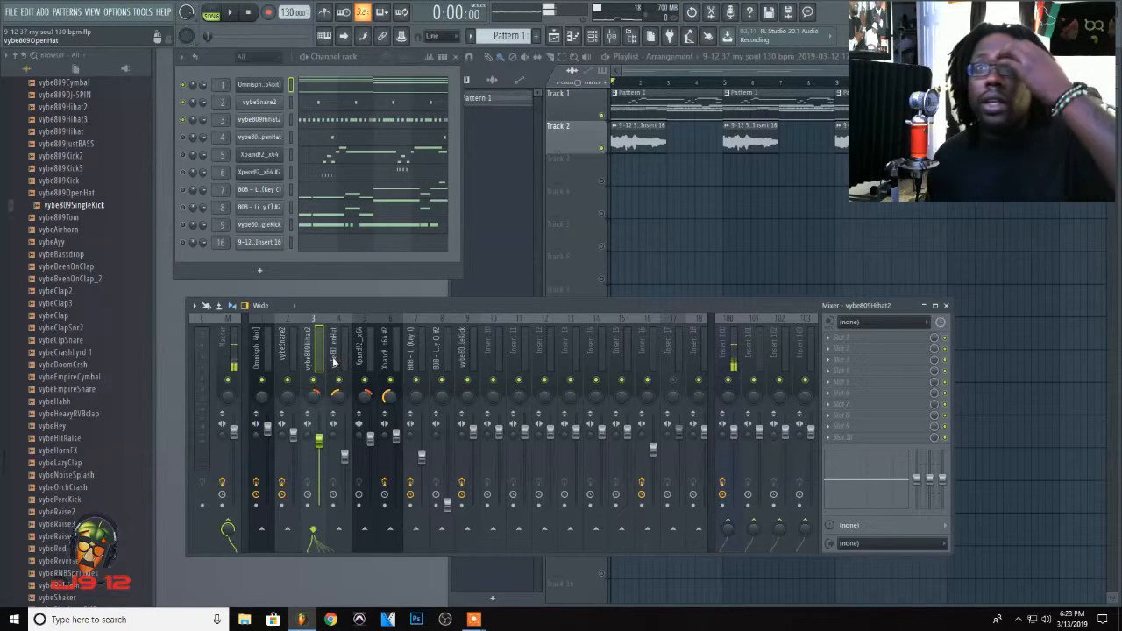
{"action": "left_click", "coordinate": [323, 125]}
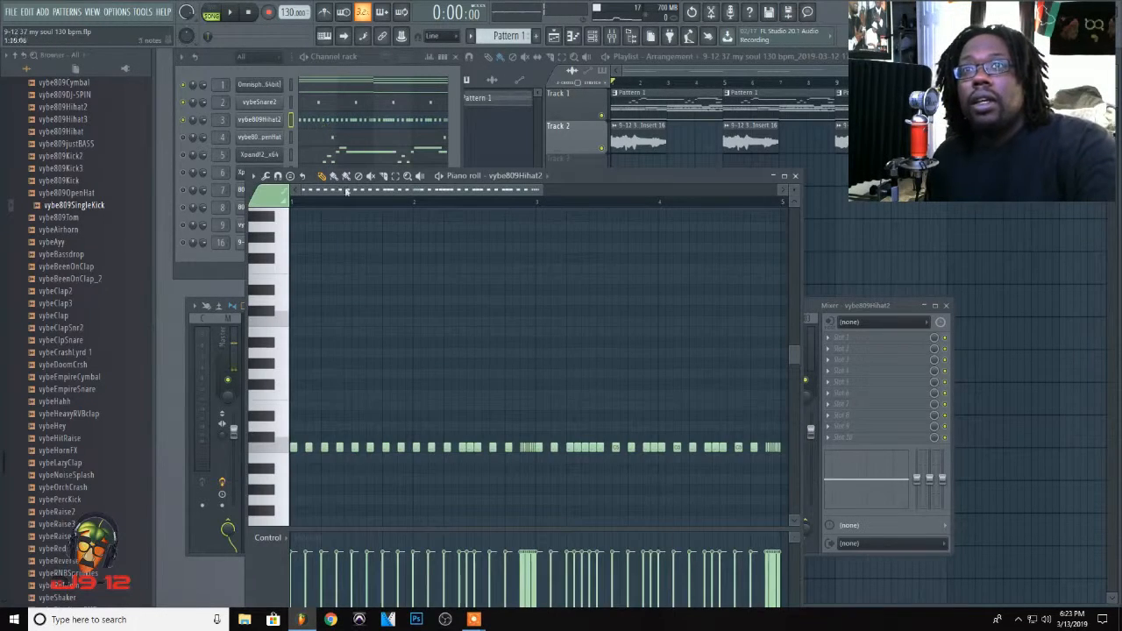
{"action": "double_click", "coordinate": [582, 173]}
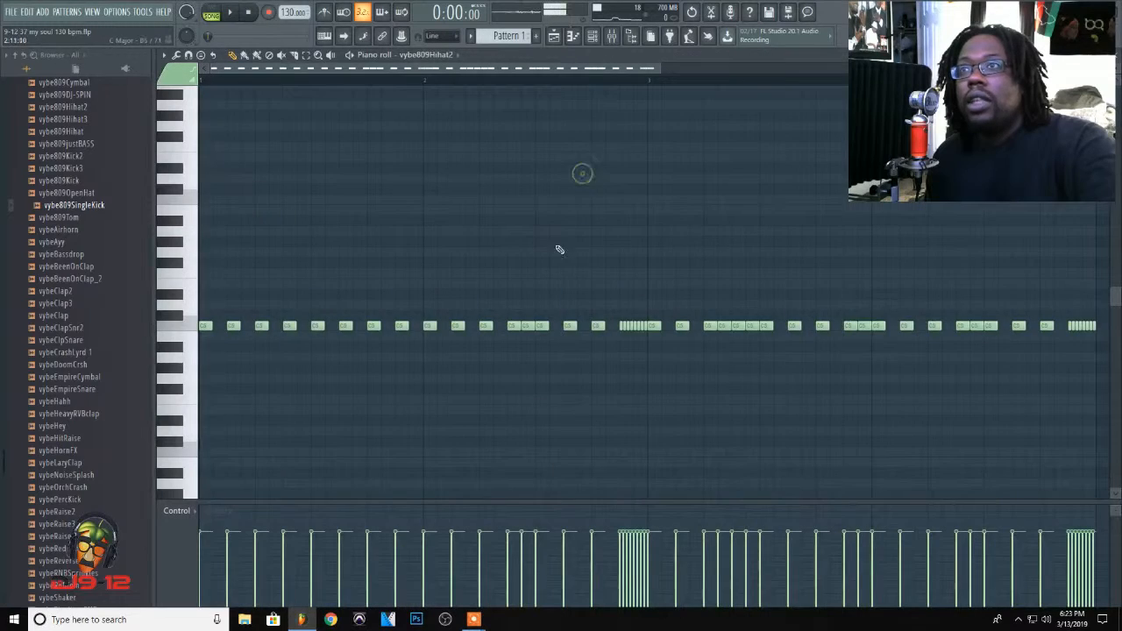
{"action": "key", "text": "space"}
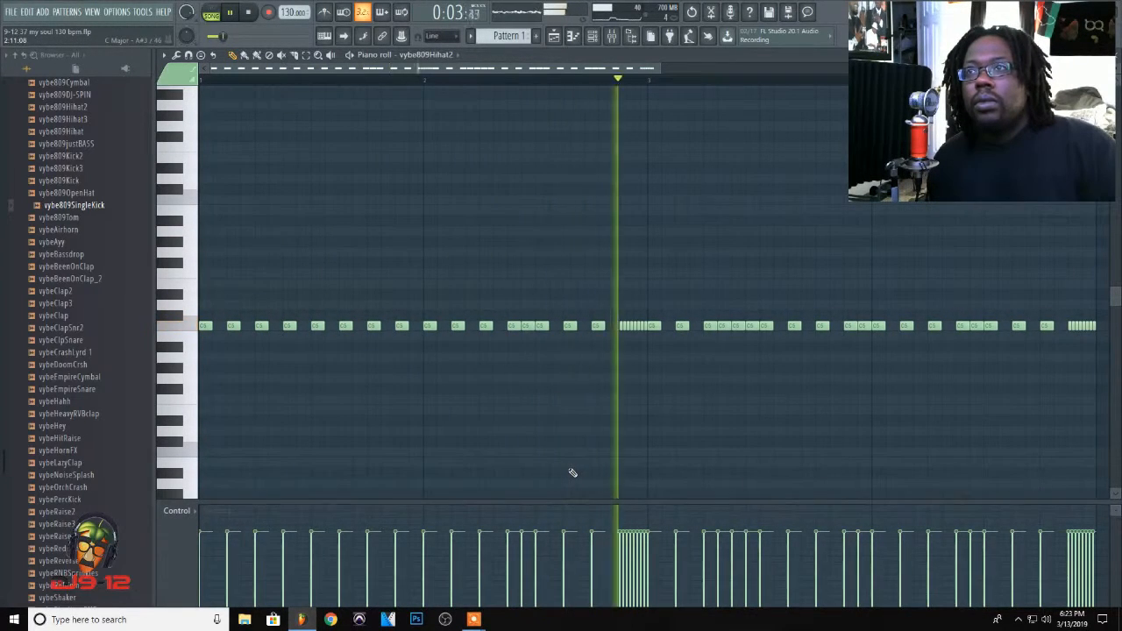
{"action": "key", "text": "space"}
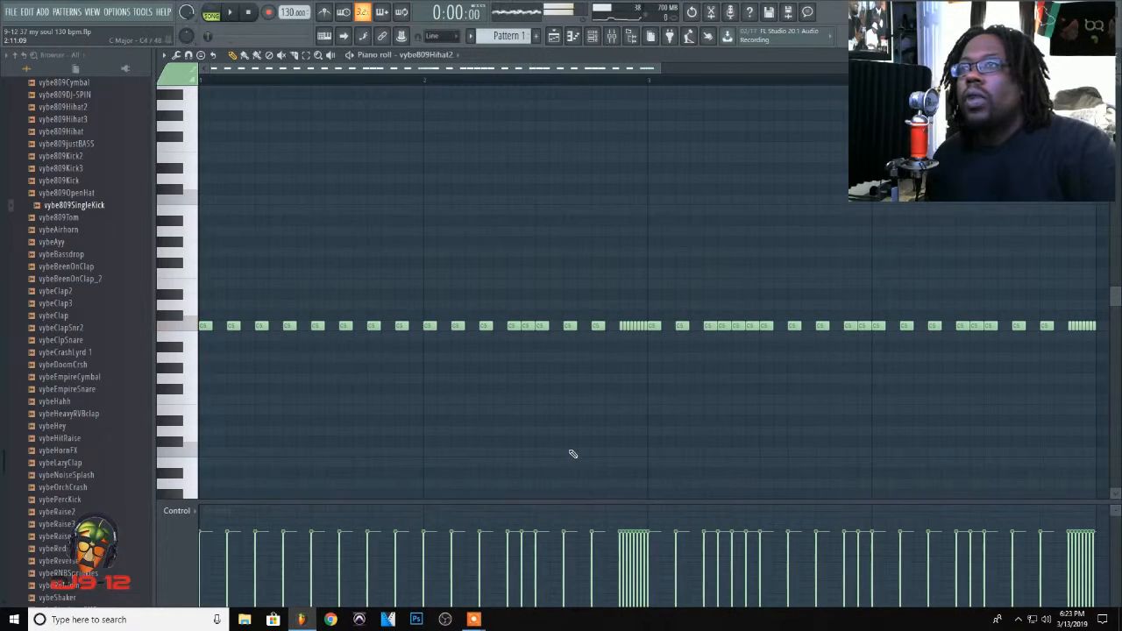
Step: Preview chopping a single hi-hat note with the chopper at different time multiplier settings, and leave the piano roll without accepting
{"action": "left_click", "coordinate": [544, 326]}
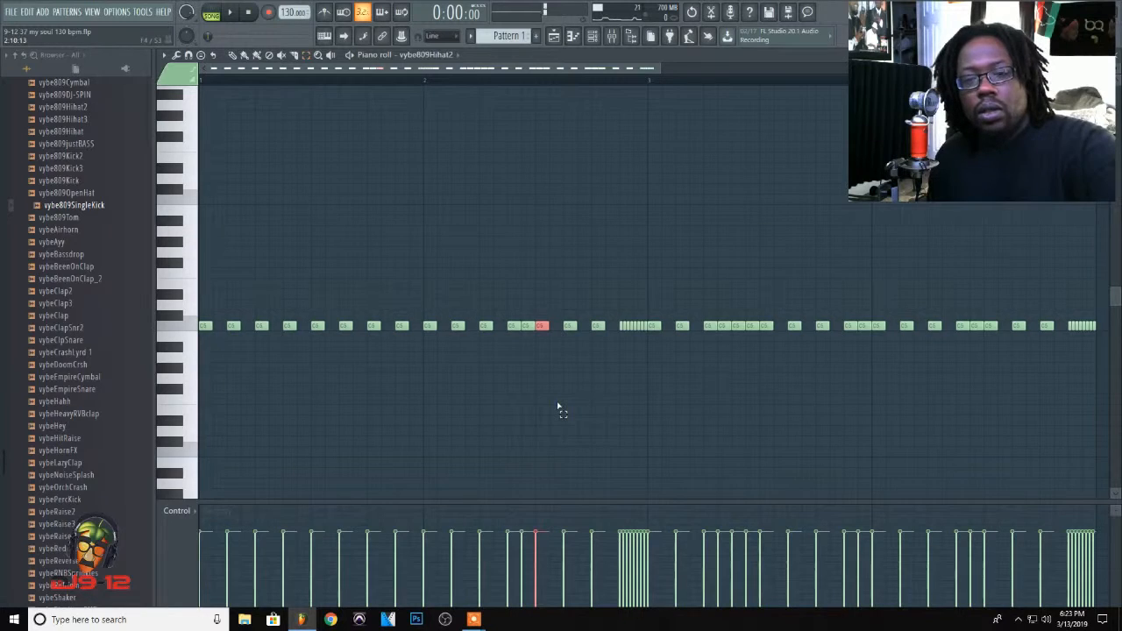
{"action": "key", "text": "alt+u"}
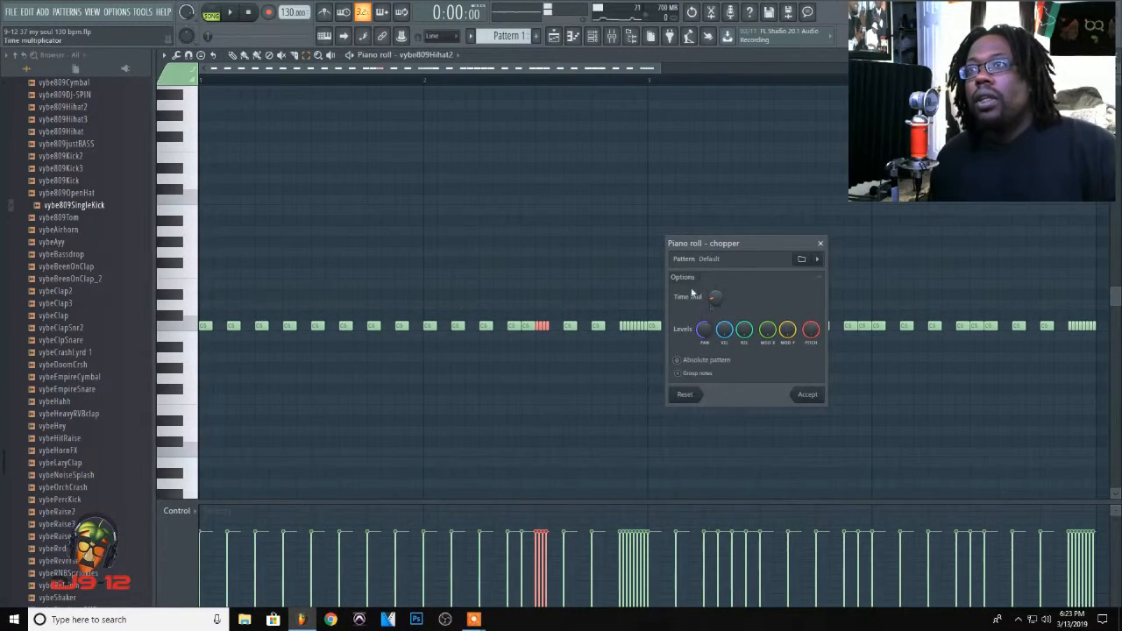
{"action": "mouse_move", "coordinate": [714, 308]}
{"action": "left_mouse_down"}
{"action": "mouse_move", "coordinate": [716, 338]}
{"action": "mouse_move", "coordinate": [716, 298]}
{"action": "left_mouse_up"}
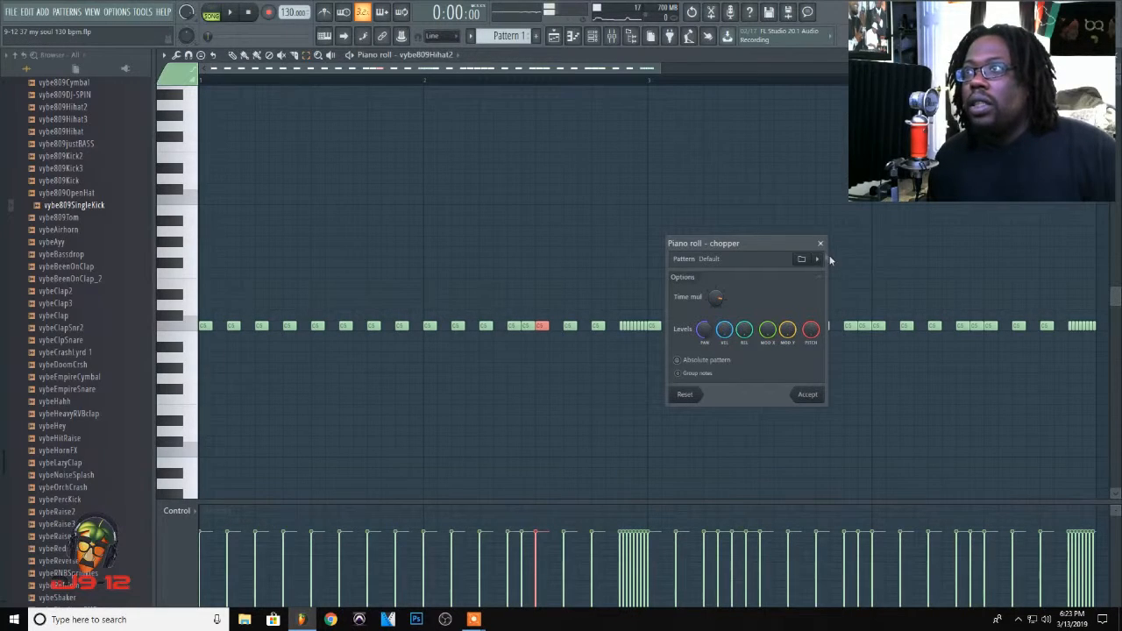
{"action": "left_click", "coordinate": [821, 244]}
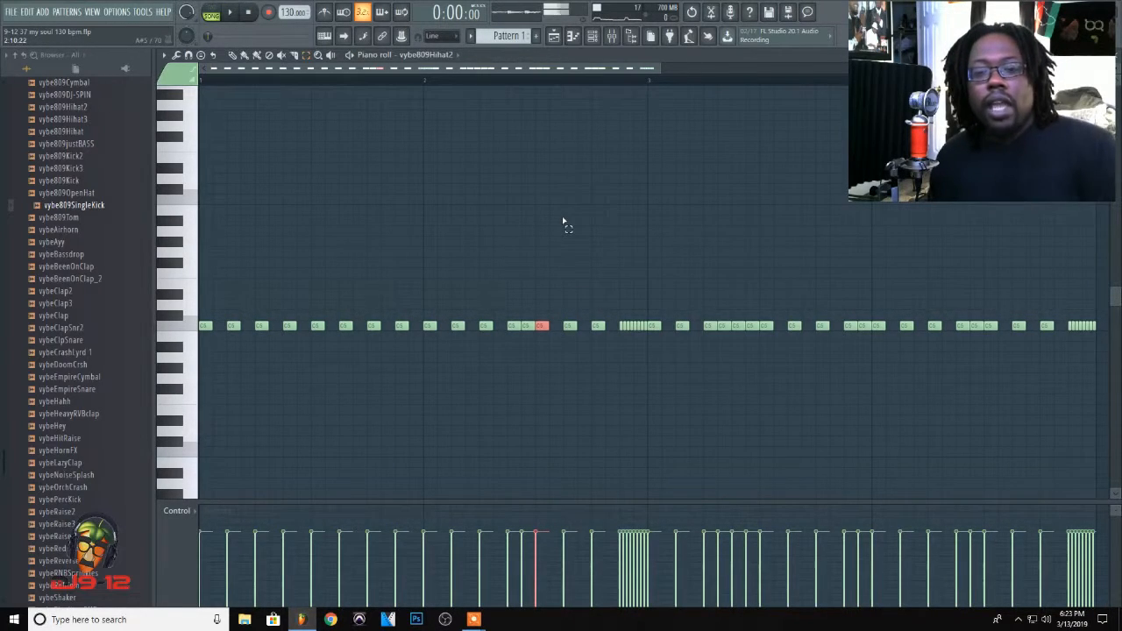
{"action": "key", "text": "Escape"}
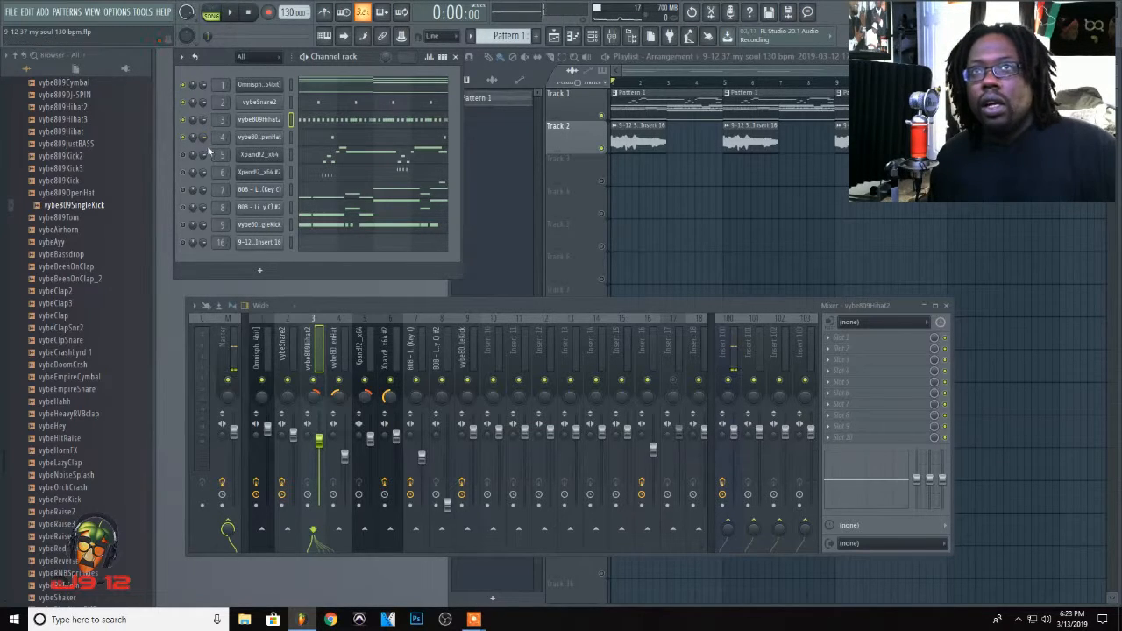
Step: Play the song to hear the vybe809OpenHat, examine its note placement in the piano roll, and close it
{"action": "key", "text": "space"}
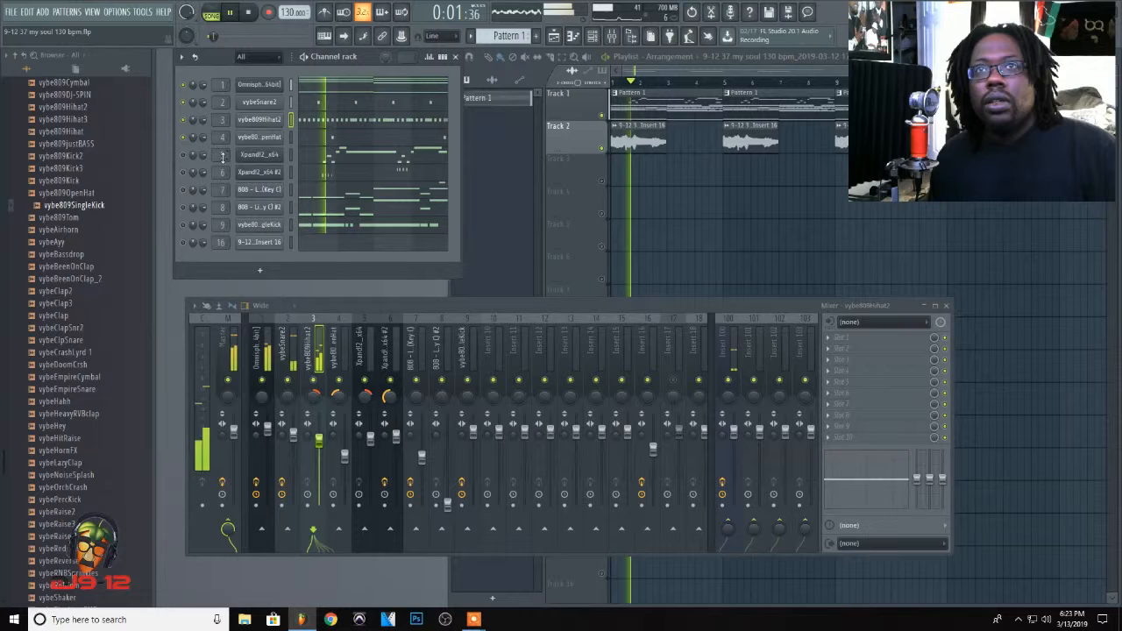
{"action": "left_click", "coordinate": [326, 138]}
{"action": "key", "text": "space"}
{"action": "left_click", "coordinate": [185, 360]}
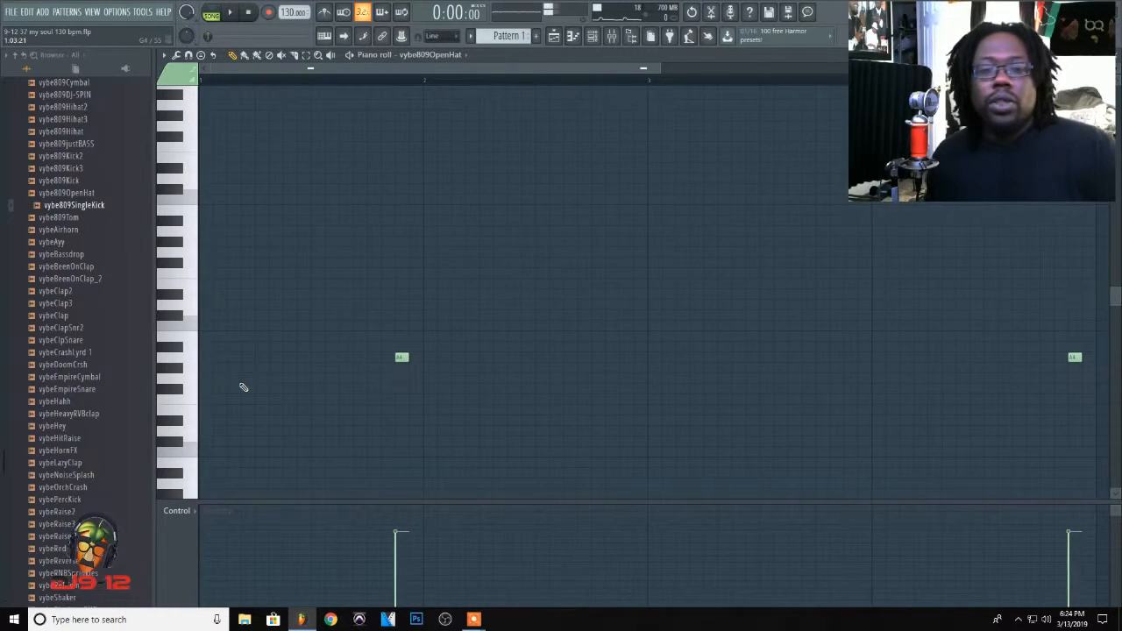
{"action": "key", "text": "F7"}
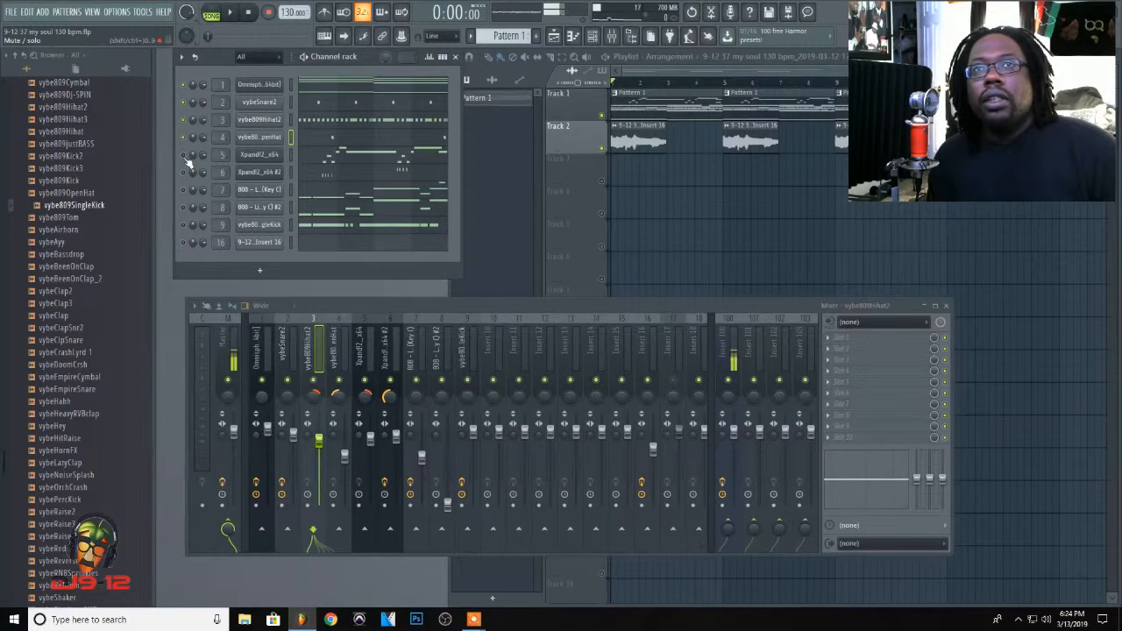
Step: Inspect the Synth EP patch in the Xpand!2_x64 instrument, close it, and play the song to hear the melody
{"action": "left_click", "coordinate": [260, 156]}
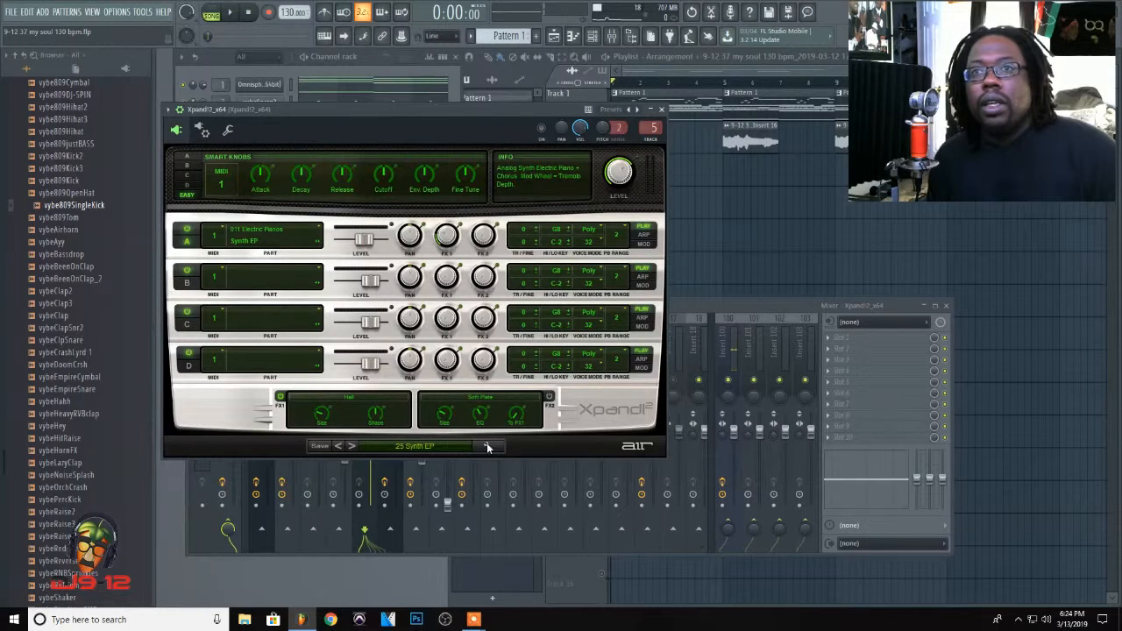
{"action": "left_click", "coordinate": [663, 109]}
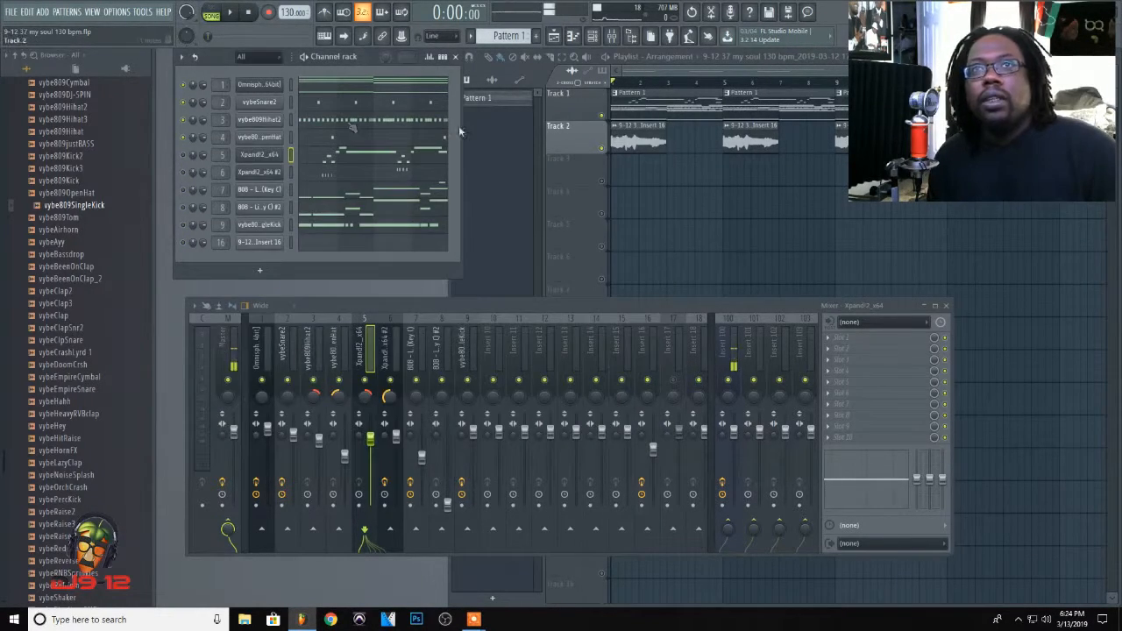
{"action": "key", "text": "space"}
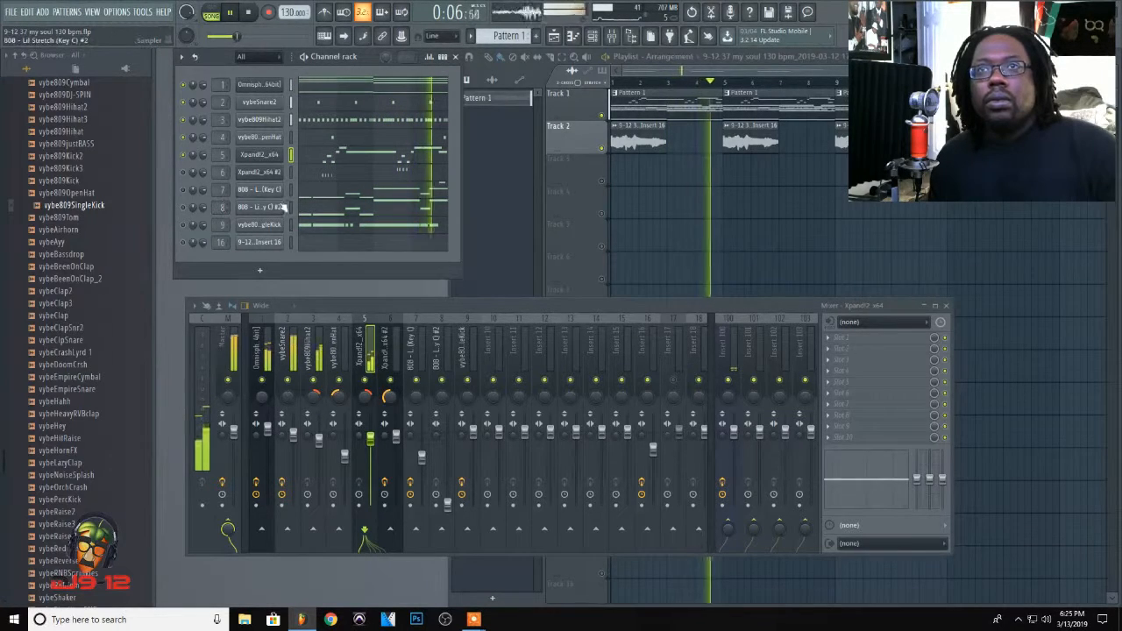
Step: Examine the Xpand!2_x64 melody notes in the piano roll up close and return to the channel rack and mixer
{"action": "left_click", "coordinate": [322, 178]}
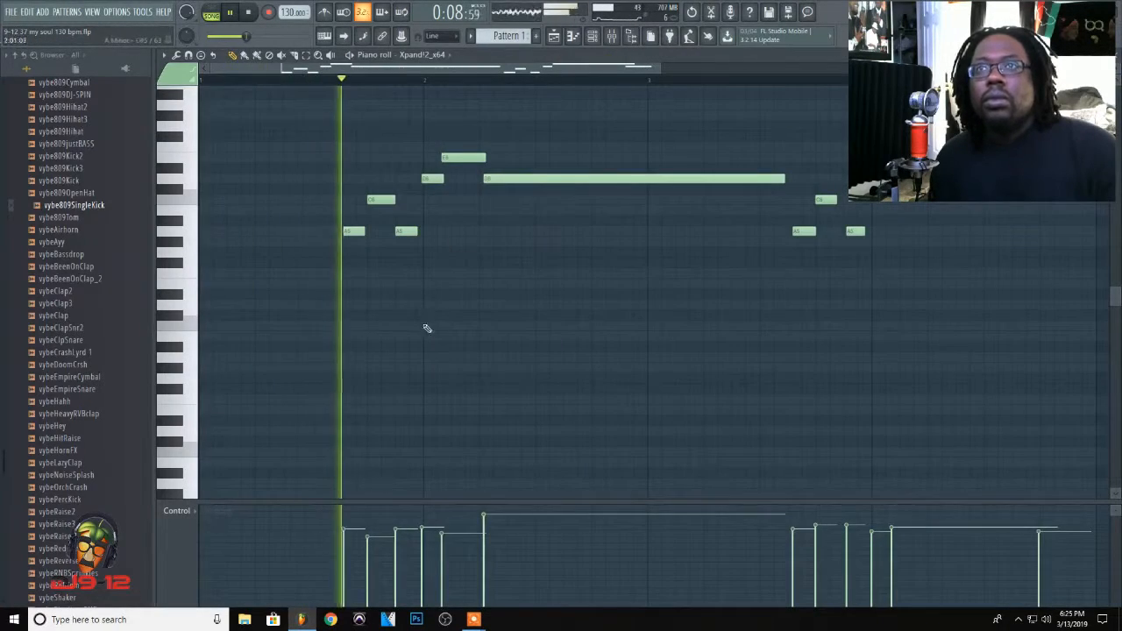
{"action": "left_click_drag", "start_coordinate": [661, 68], "coordinate": [748, 99]}
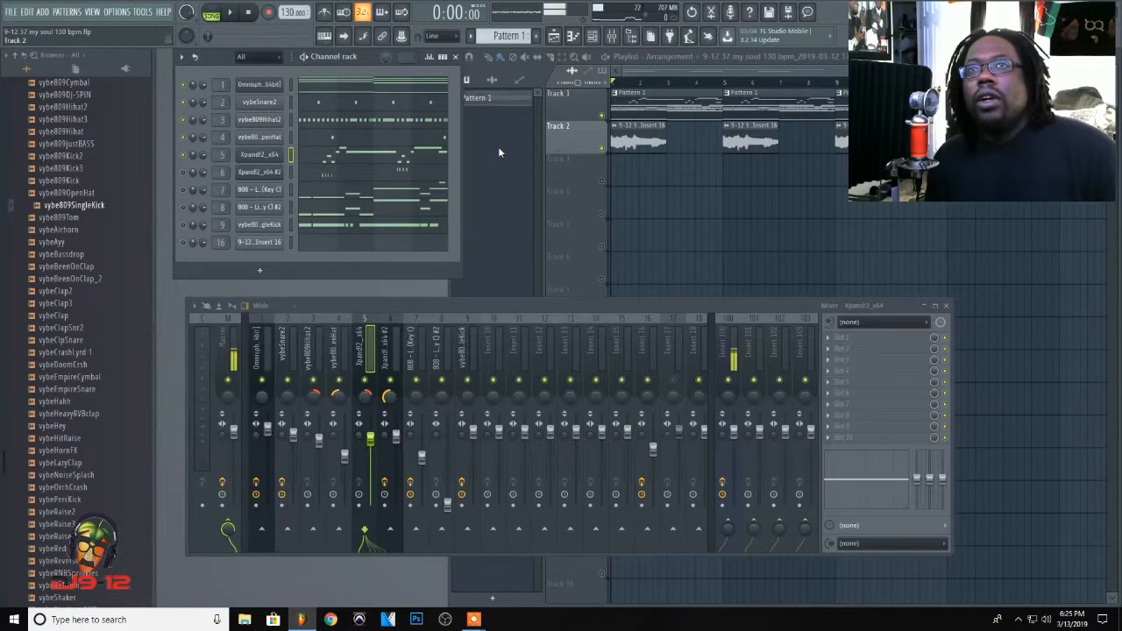
{"action": "left_click", "coordinate": [366, 158]}
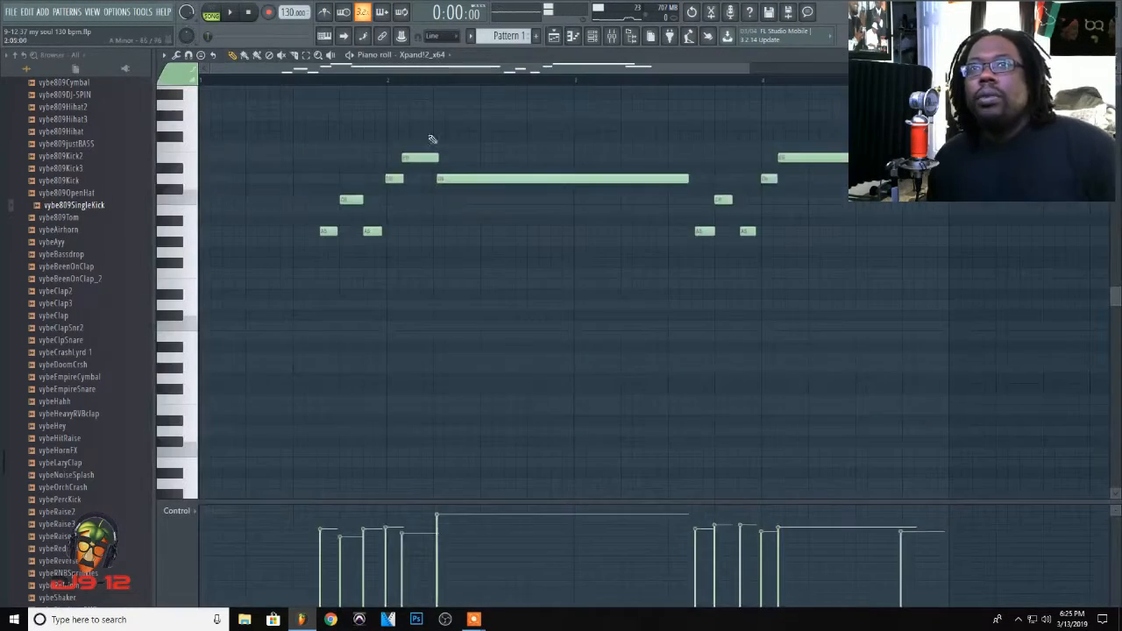
{"action": "left_click_drag", "start_coordinate": [744, 70], "coordinate": [526, 74]}
{"action": "left_click", "coordinate": [502, 77]}
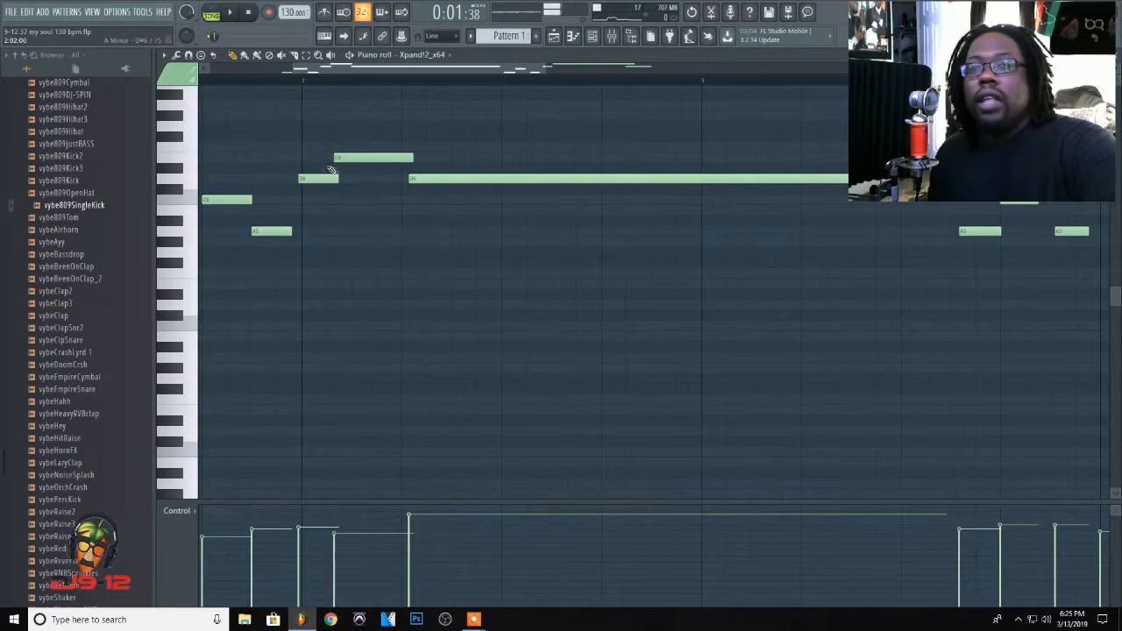
{"action": "key", "text": "Escape"}
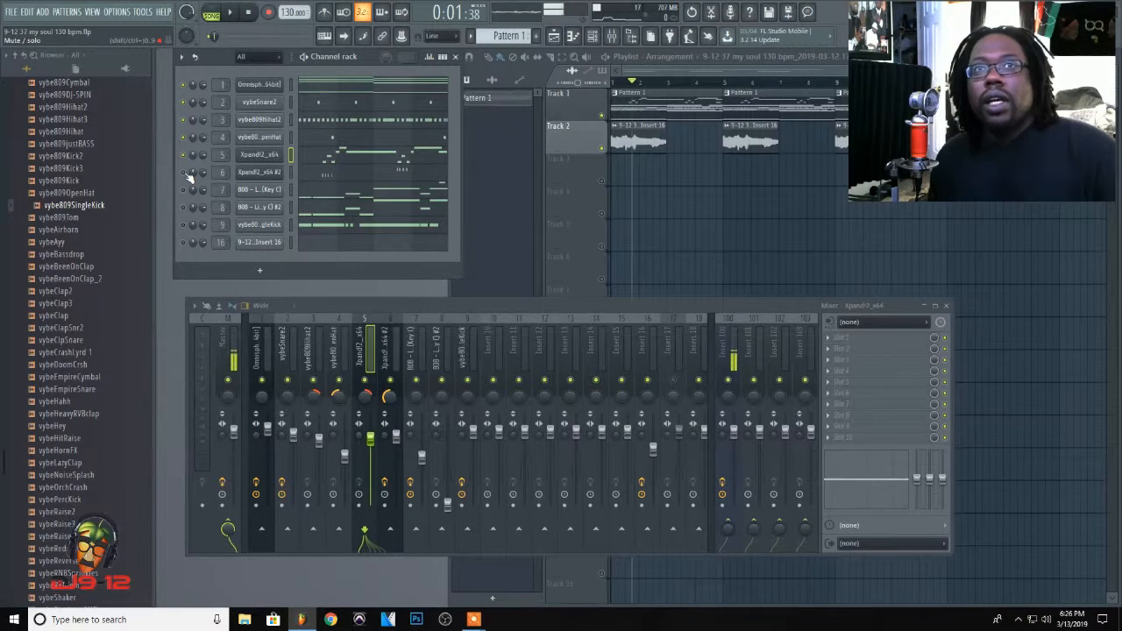
Step: Select the Xpand!2_x64 #2 mixer track, solo its channel, and play the part from the start of the song
{"action": "left_click", "coordinate": [386, 353]}
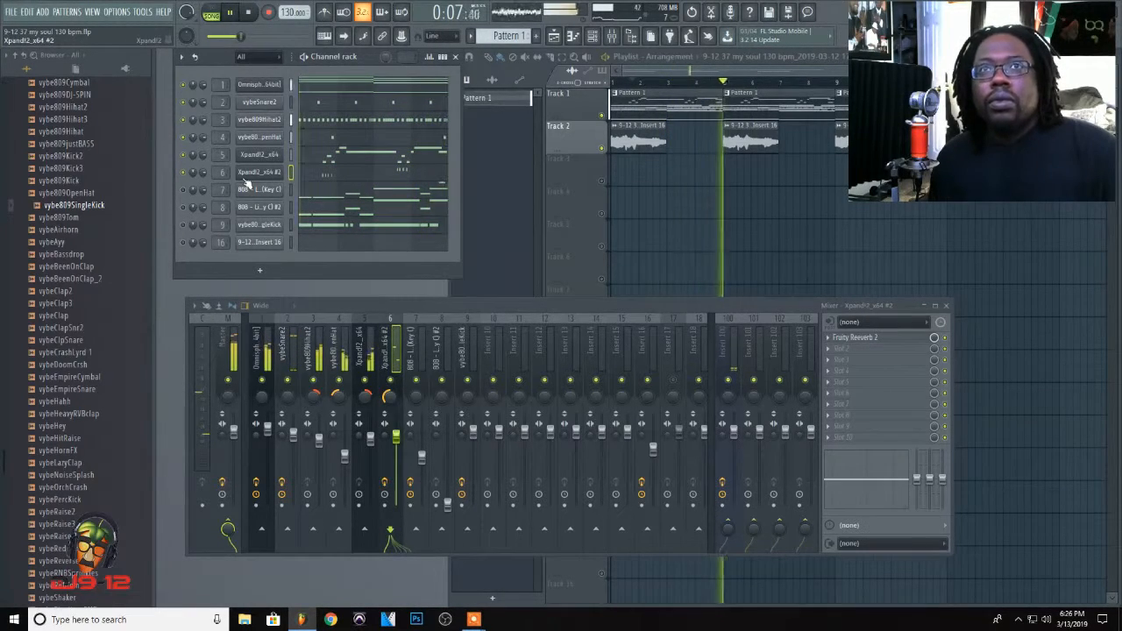
{"action": "right_click", "coordinate": [182, 174]}
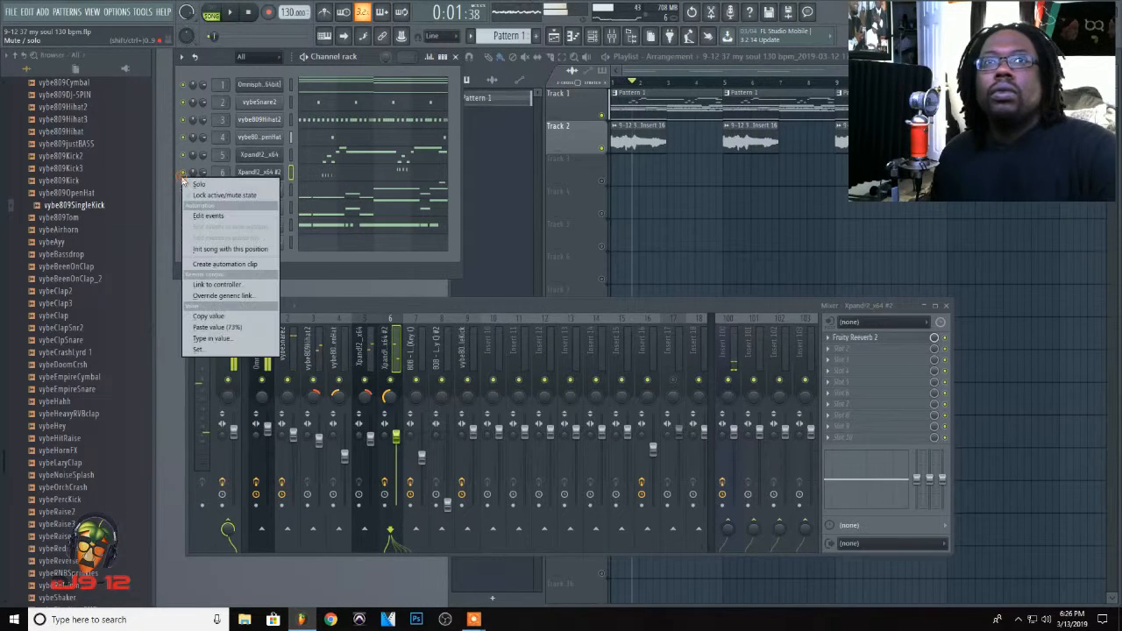
{"action": "left_click", "coordinate": [200, 184]}
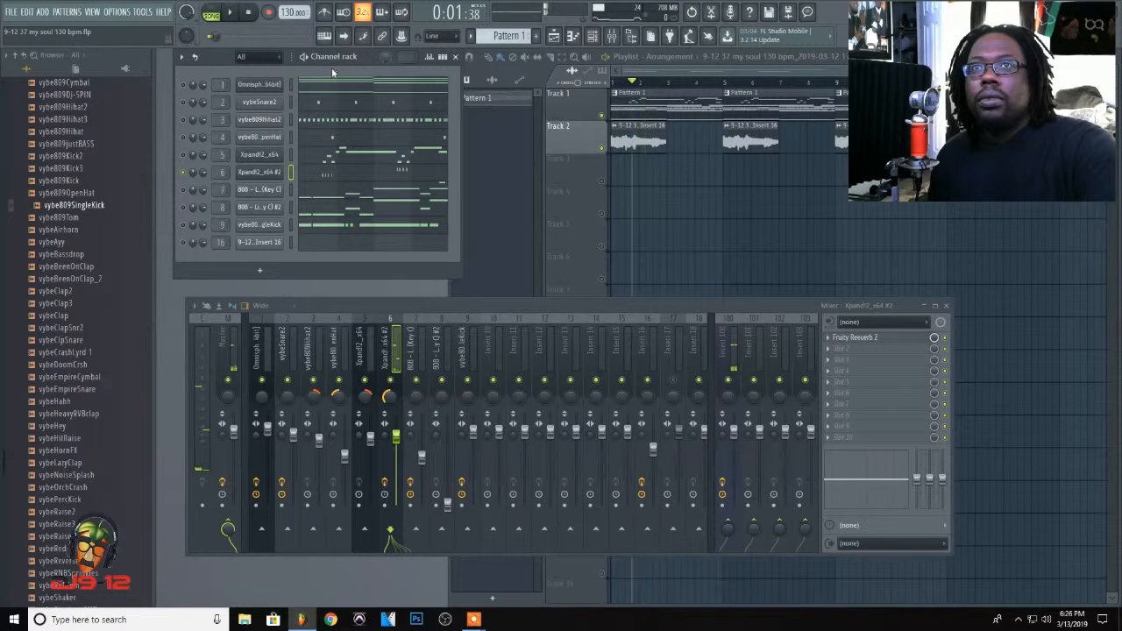
{"action": "left_click", "coordinate": [250, 13]}
{"action": "key", "text": "space"}
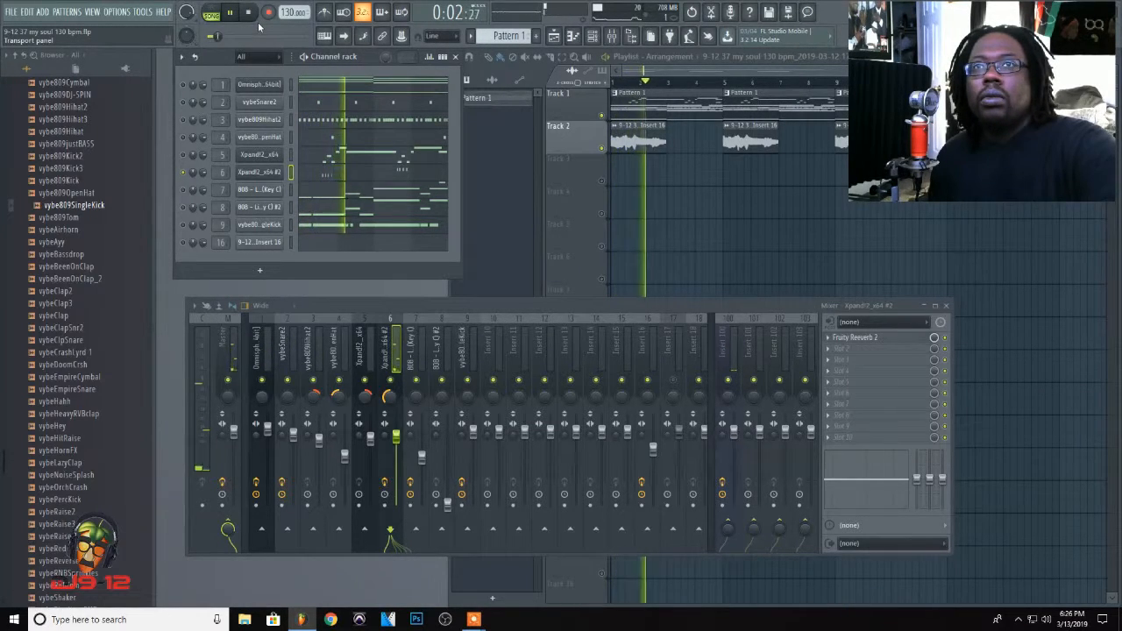
{"action": "key", "text": "space"}
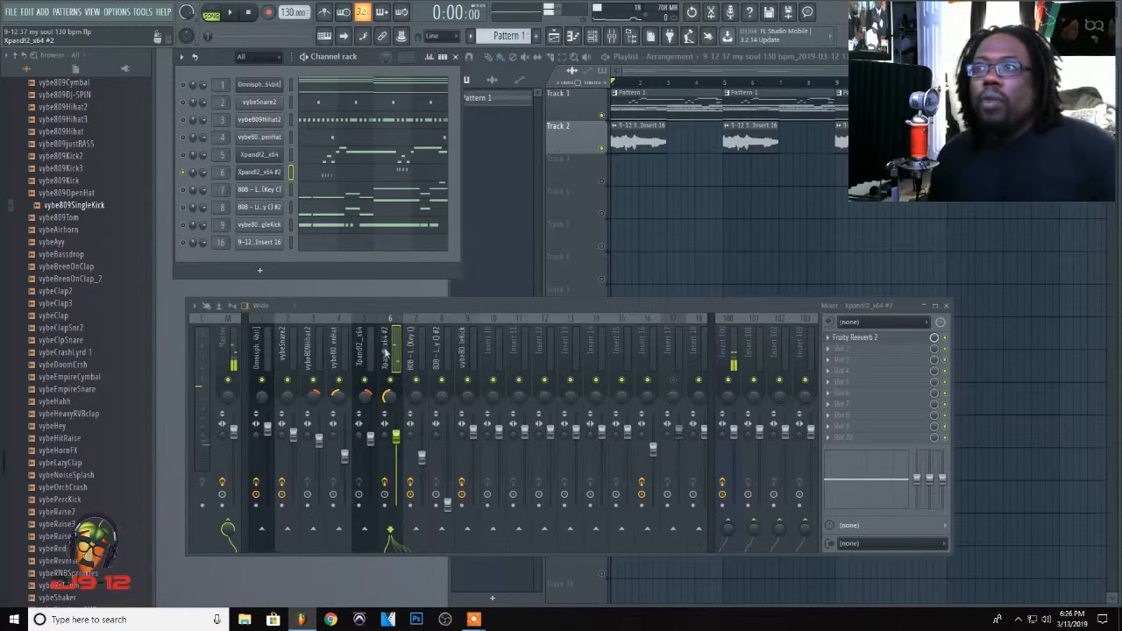
Step: Review the dry and wet levels of Fruity Reeverb 2 on the Xpand!2_x64 #2 track and close the effect
{"action": "left_click", "coordinate": [871, 342]}
{"action": "left_click_drag", "start_coordinate": [552, 263], "coordinate": [554, 239]}
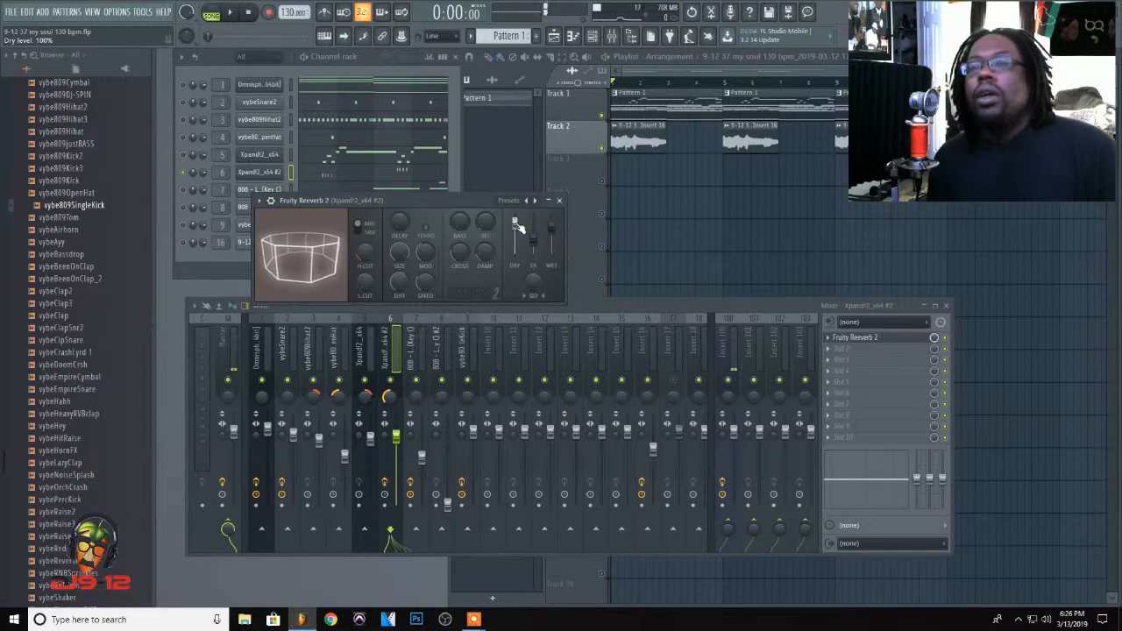
{"action": "left_click", "coordinate": [560, 200]}
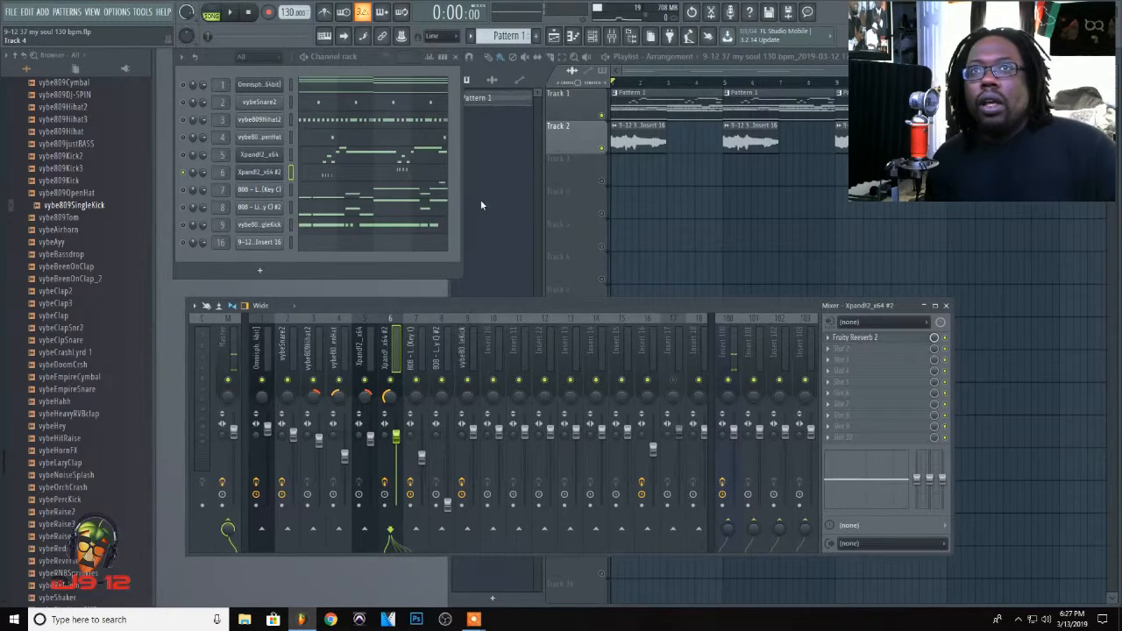
Step: Solo the 808 - Lil Stretch (Key C) channel and show its sample settings with the waveform
{"action": "left_click", "coordinate": [184, 190]}
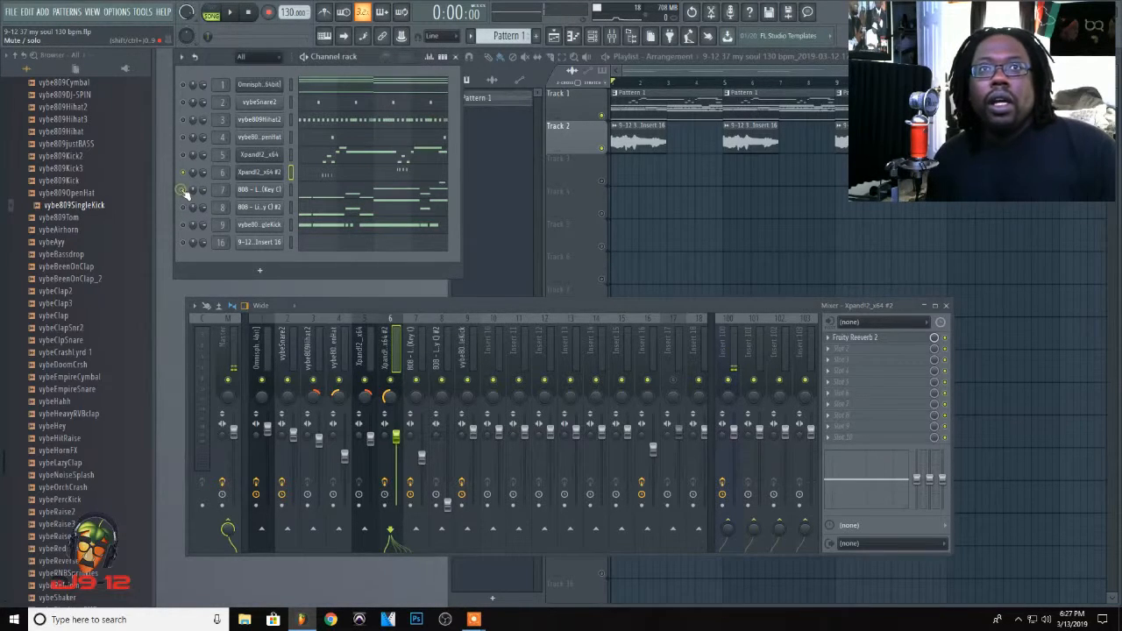
{"action": "left_click", "coordinate": [267, 195]}
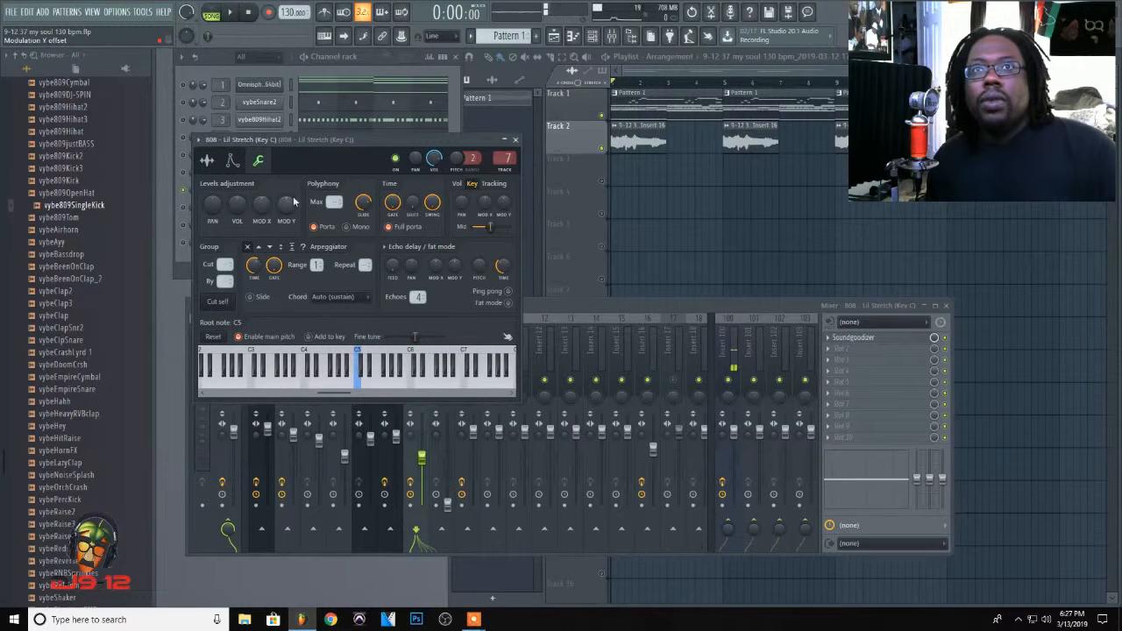
{"action": "left_click", "coordinate": [208, 162]}
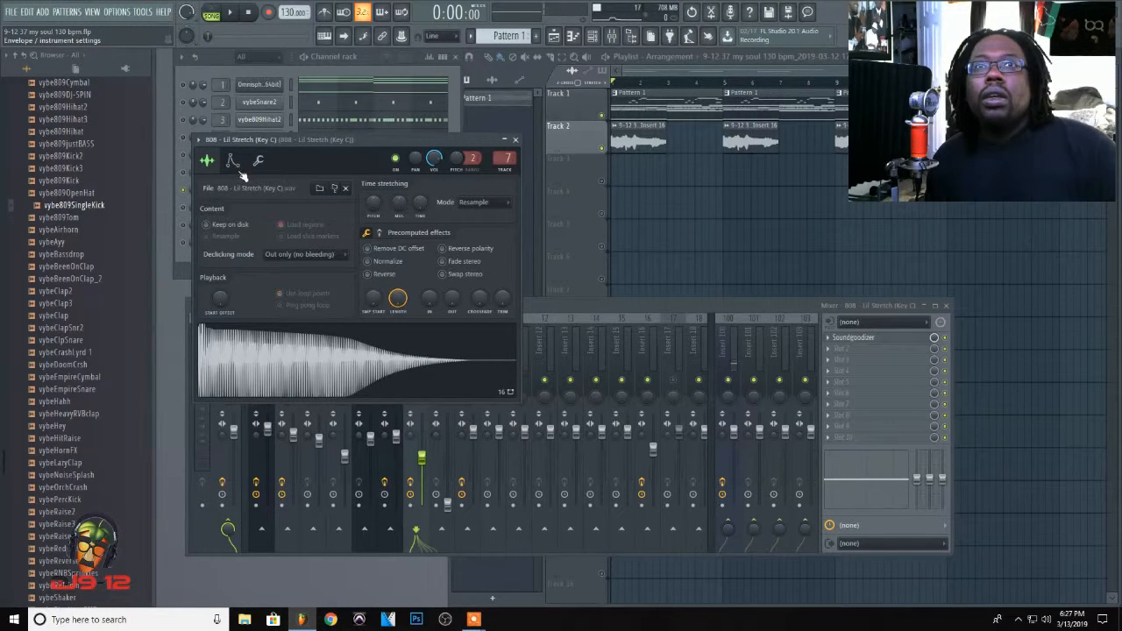
Step: Look through the Been Trappin 2 808 sample folder without loading a file, close the channel settings, and play the soloed 808
{"action": "left_click", "coordinate": [318, 190]}
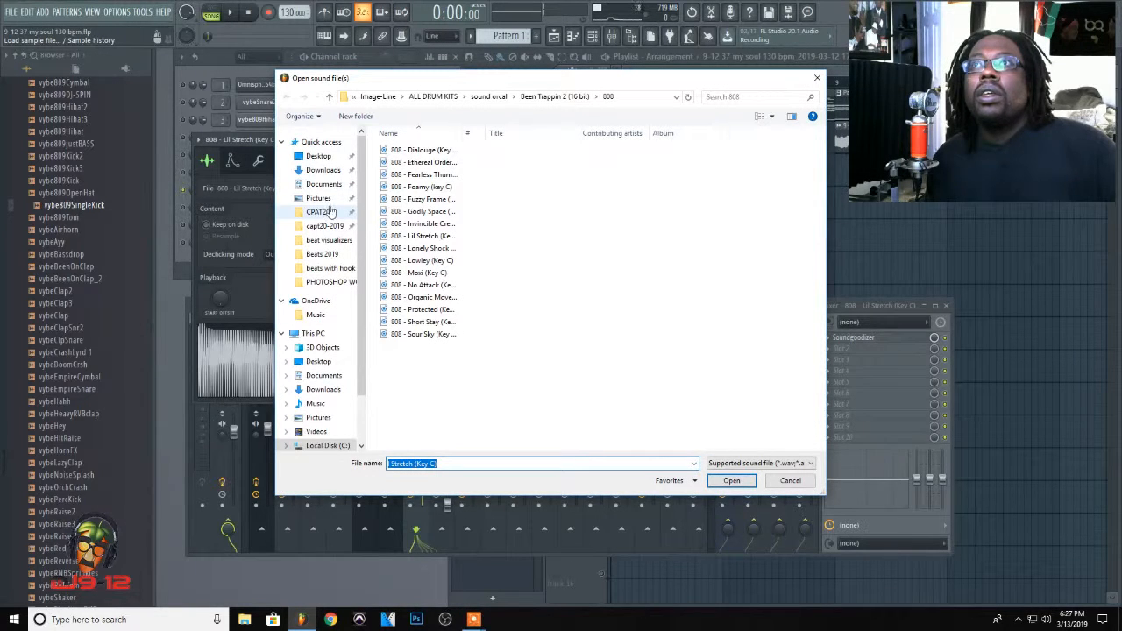
{"action": "left_click", "coordinate": [817, 79]}
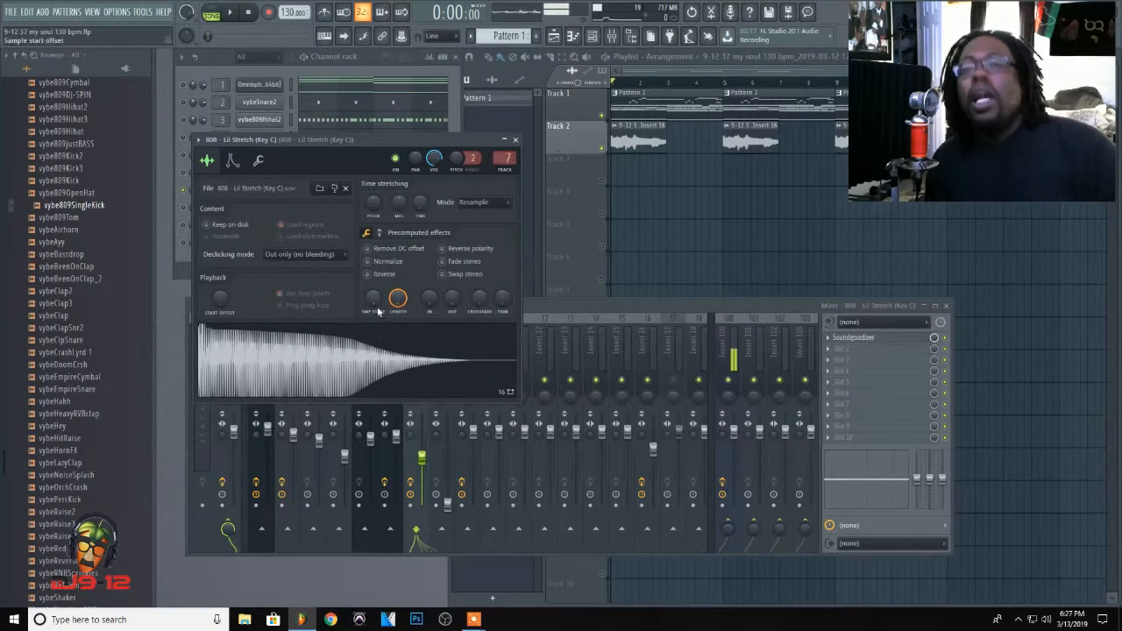
{"action": "left_click", "coordinate": [516, 140]}
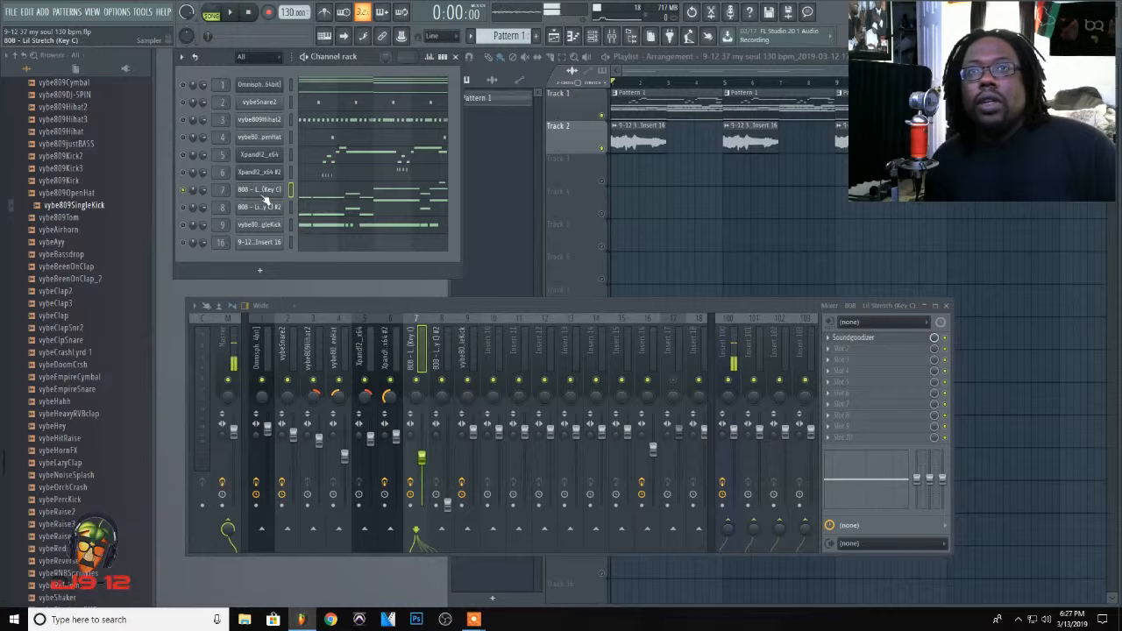
{"action": "key", "text": "space"}
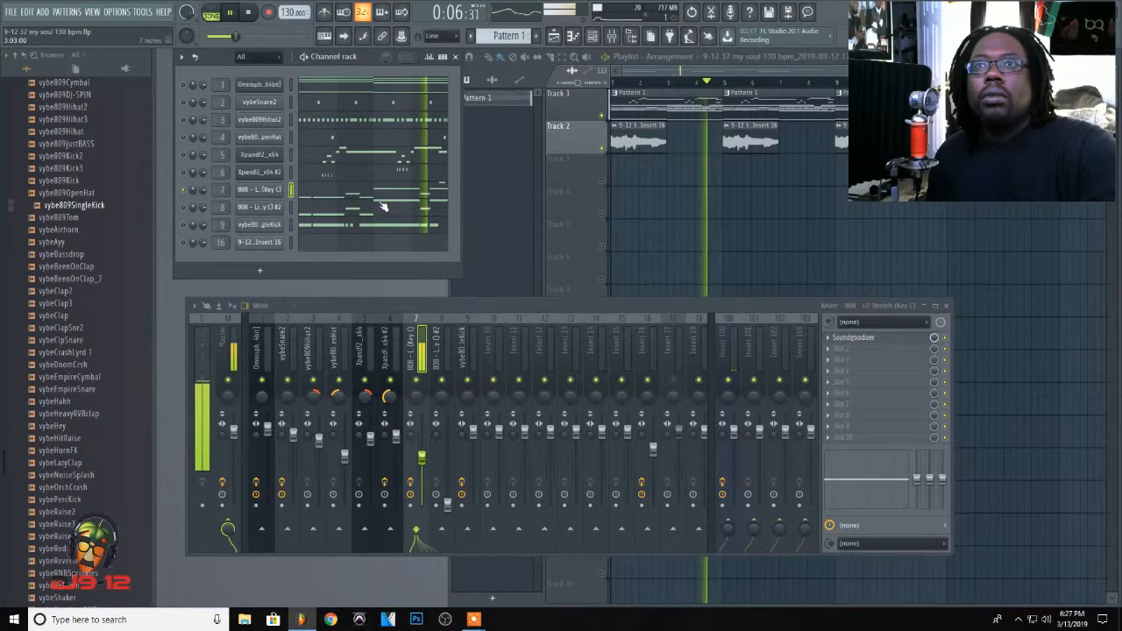
{"action": "key", "text": "space"}
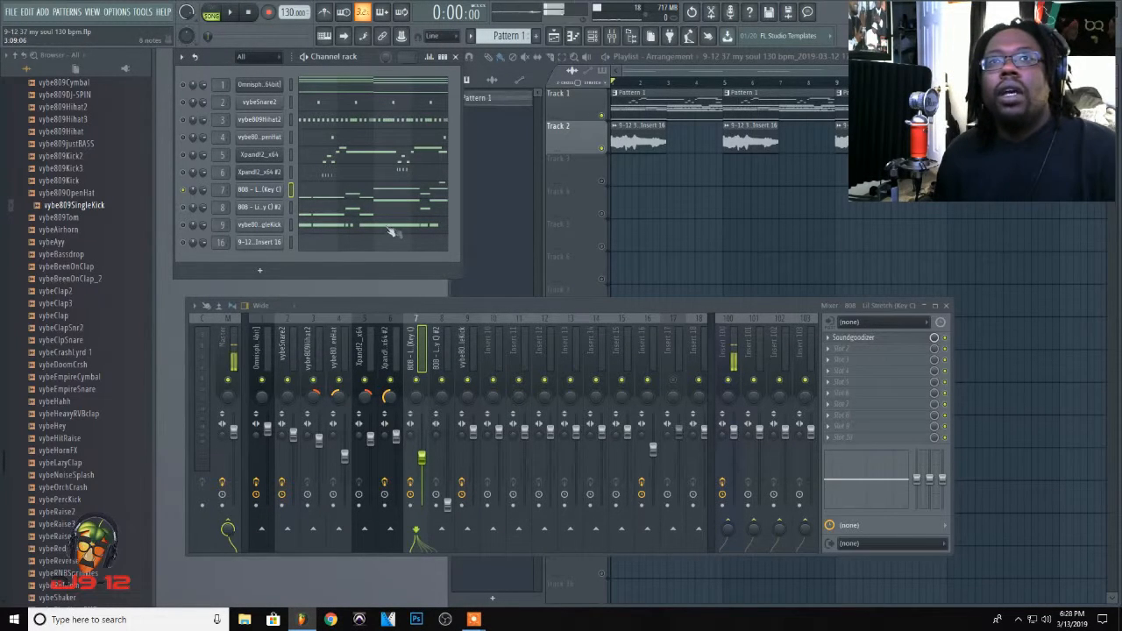
Step: Turn off Porta in the 808 - Lil Stretch (Key C) channel's polyphony settings and return to its sample settings
{"action": "left_click", "coordinate": [255, 194]}
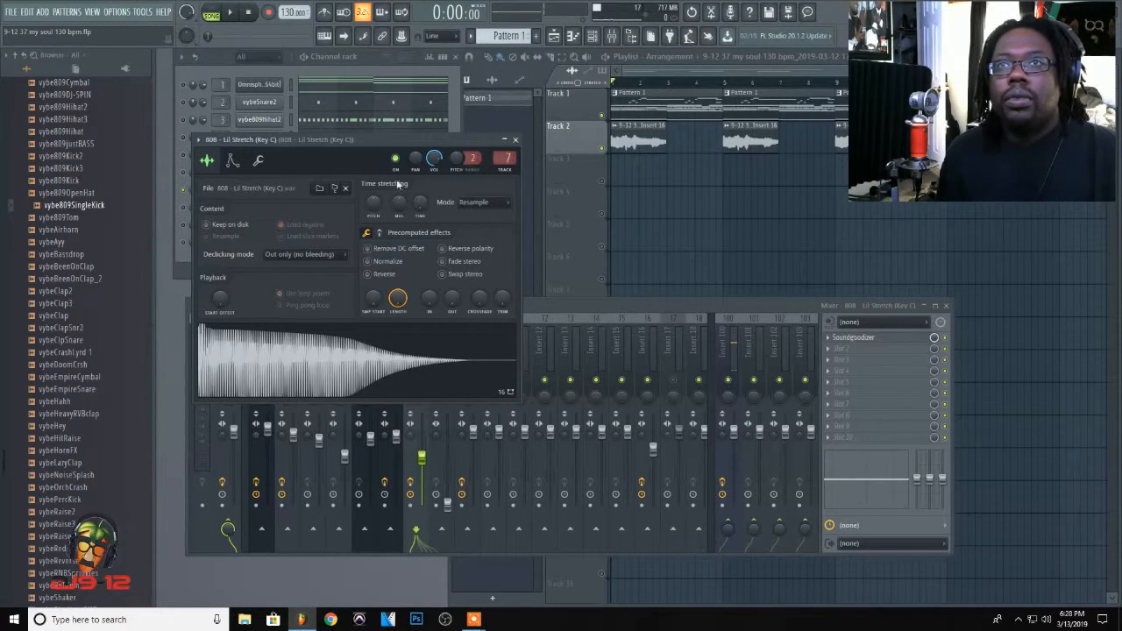
{"action": "left_click", "coordinate": [258, 161]}
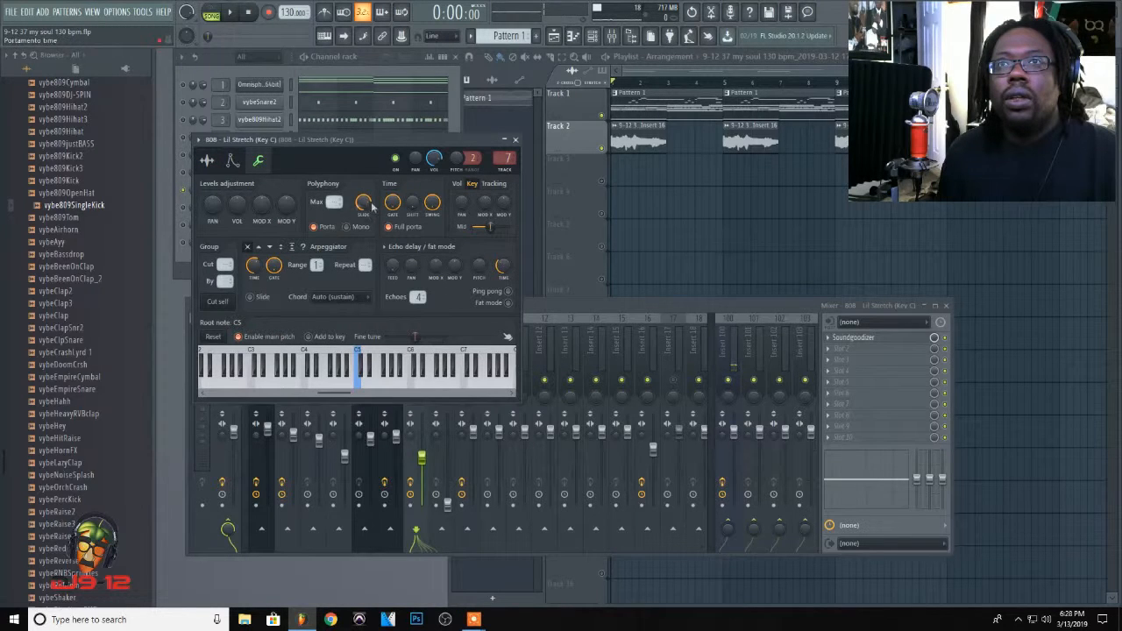
{"action": "left_click", "coordinate": [318, 227]}
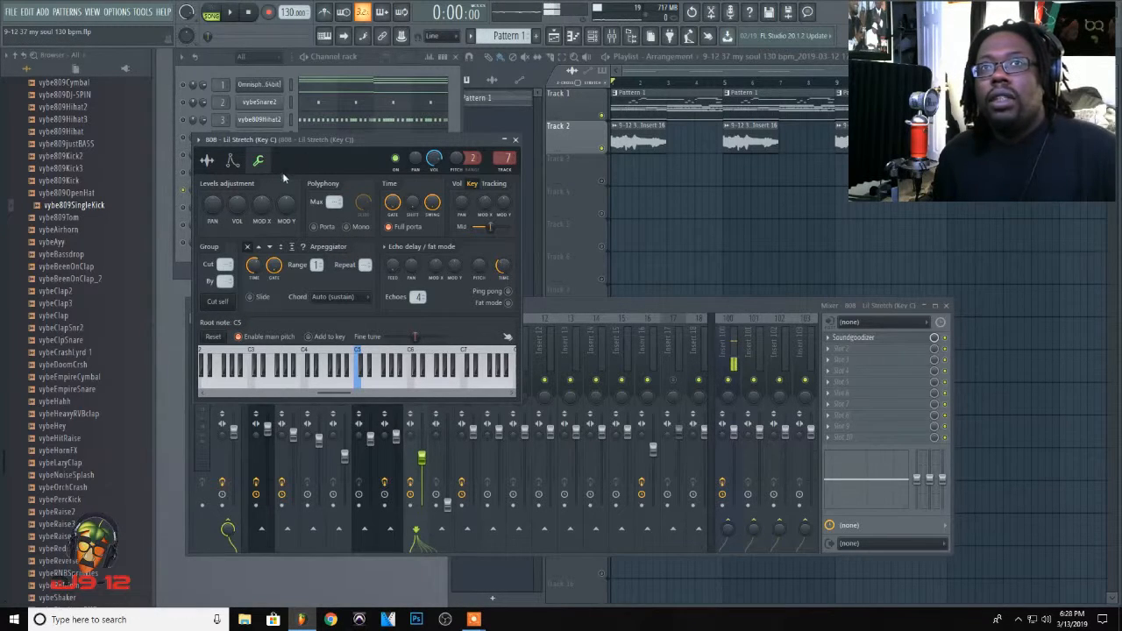
{"action": "left_click", "coordinate": [208, 161]}
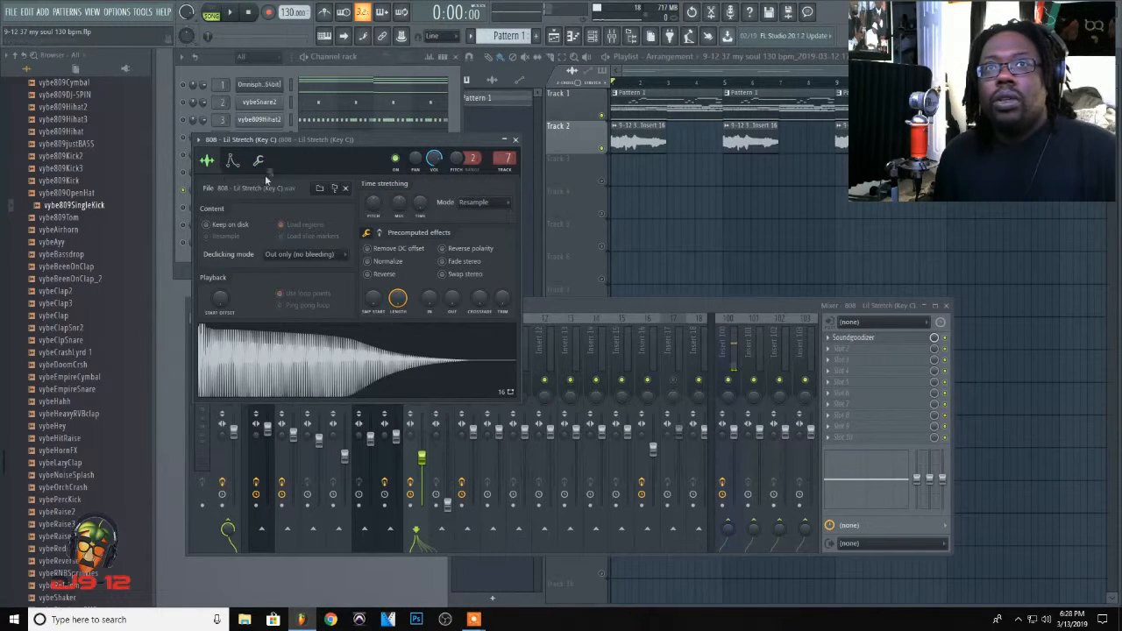
Step: Turn on Porta in the polyphony settings of the 808 - Lil Stretch (Key C) channel
{"action": "left_click", "coordinate": [515, 140]}
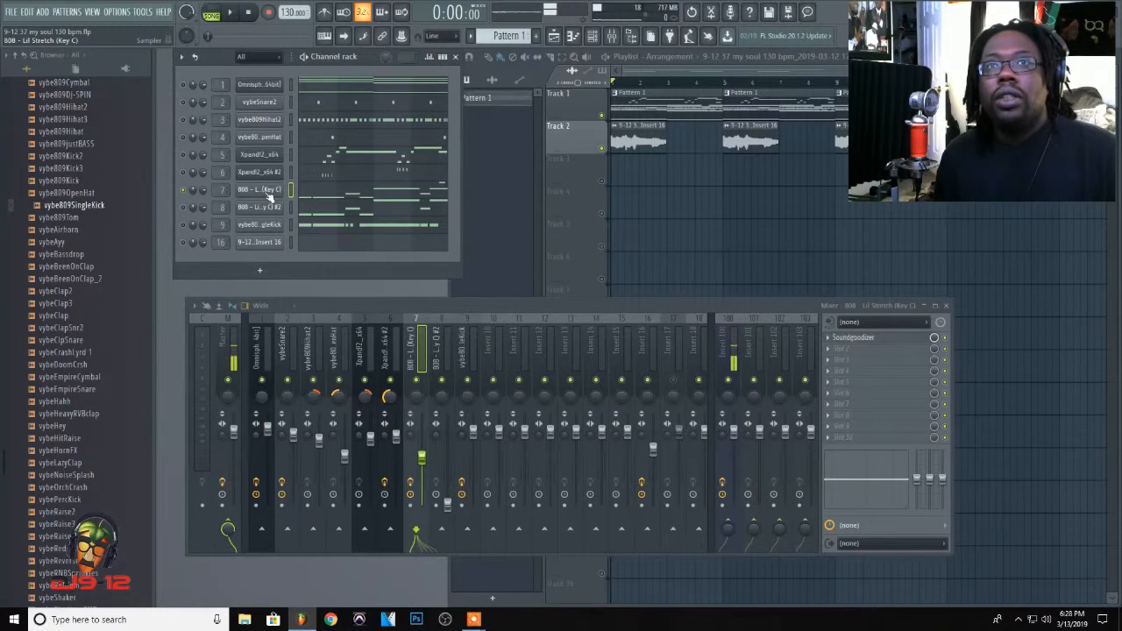
{"action": "left_click", "coordinate": [268, 193]}
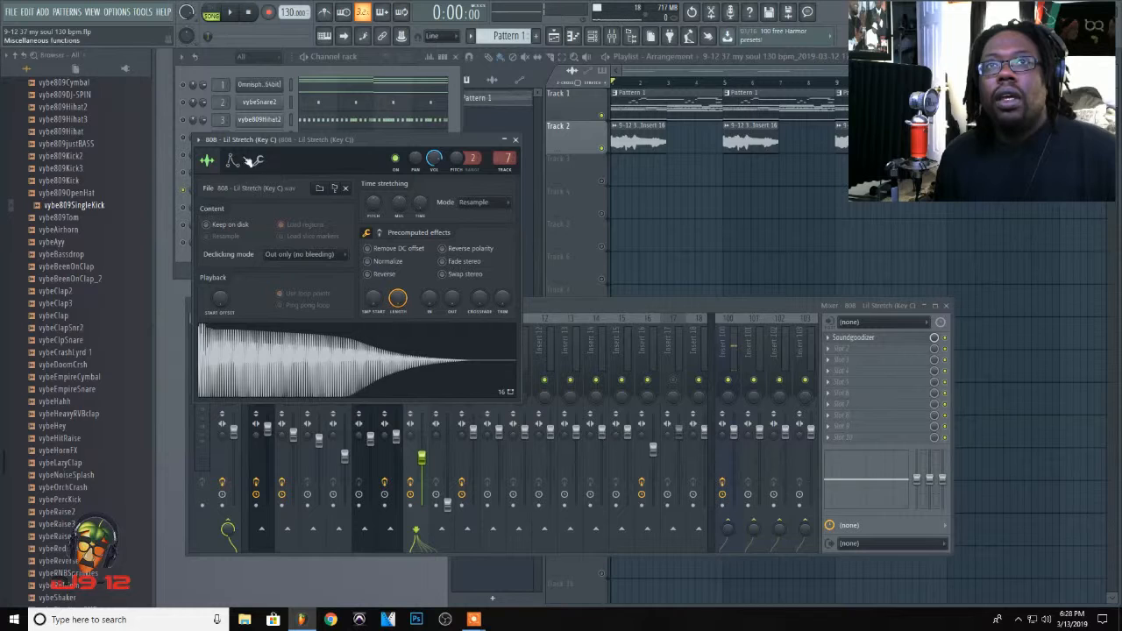
{"action": "left_click", "coordinate": [258, 162]}
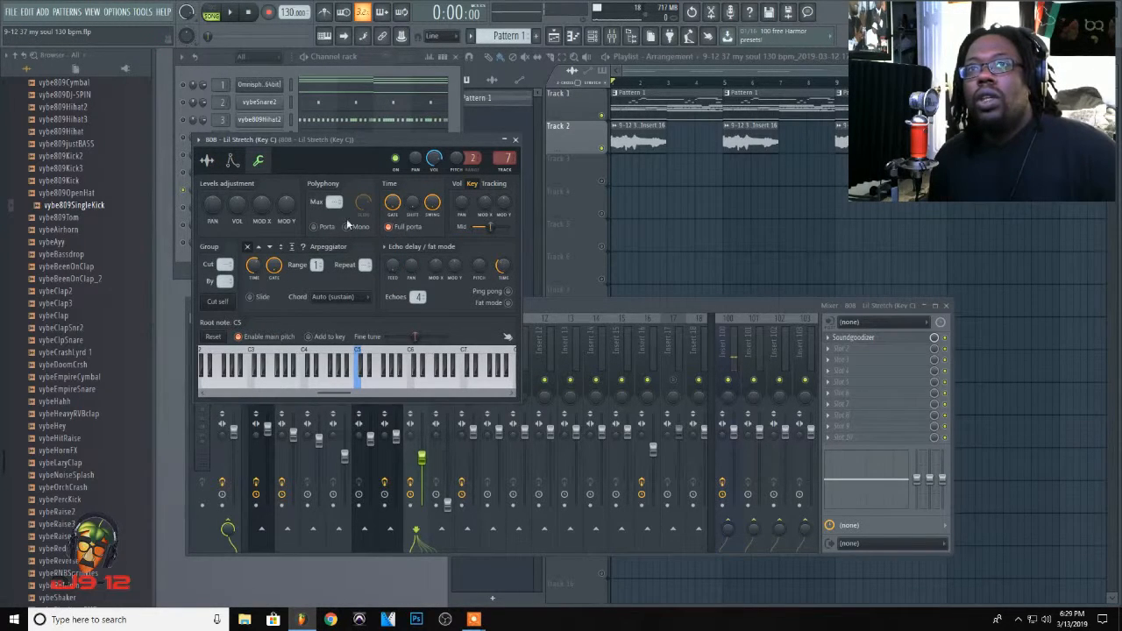
{"action": "left_click", "coordinate": [318, 227]}
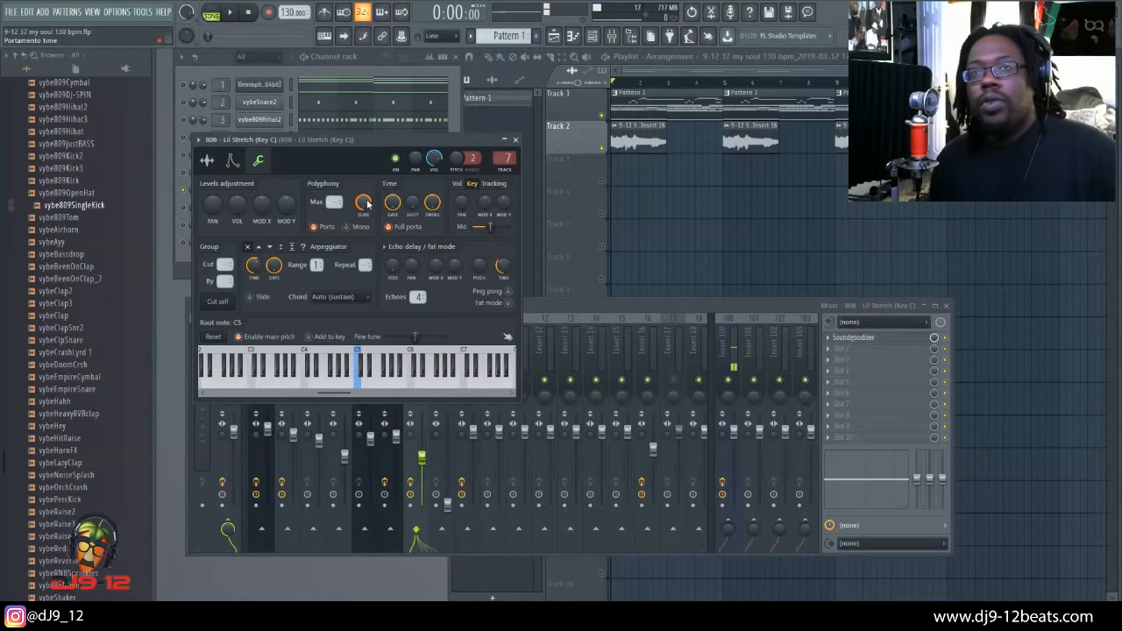
Step: Open the 808 - Lil Stretch (Key C) pattern in the piano roll and examine its notes through bar 4
{"action": "left_click", "coordinate": [367, 59]}
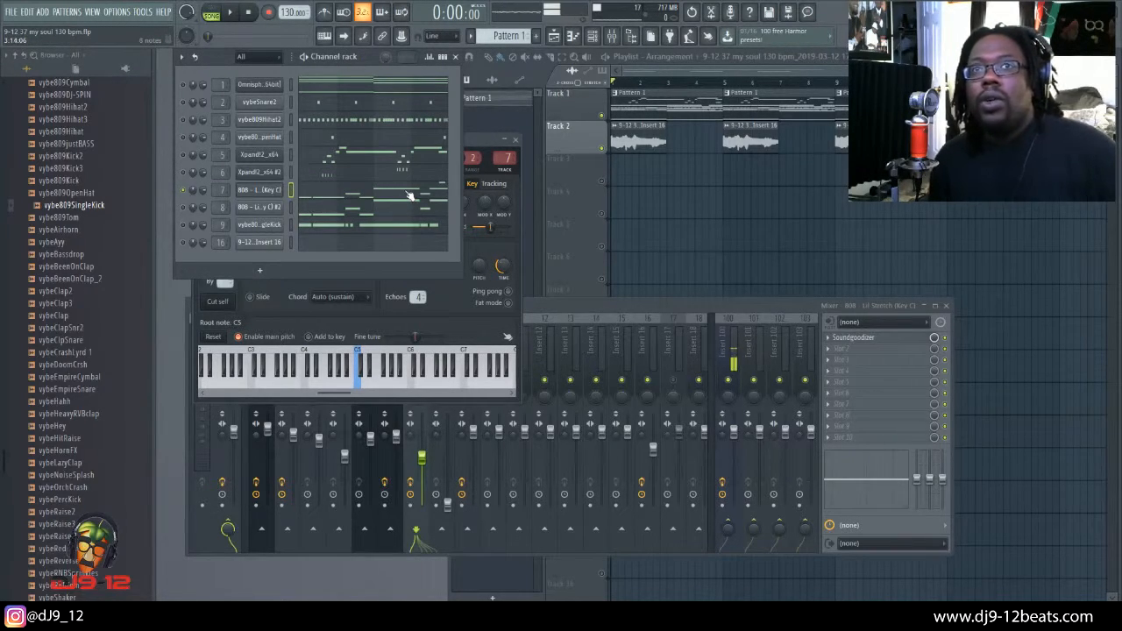
{"action": "left_click", "coordinate": [408, 195]}
{"action": "left_click_drag", "start_coordinate": [272, 74], "coordinate": [324, 54]}
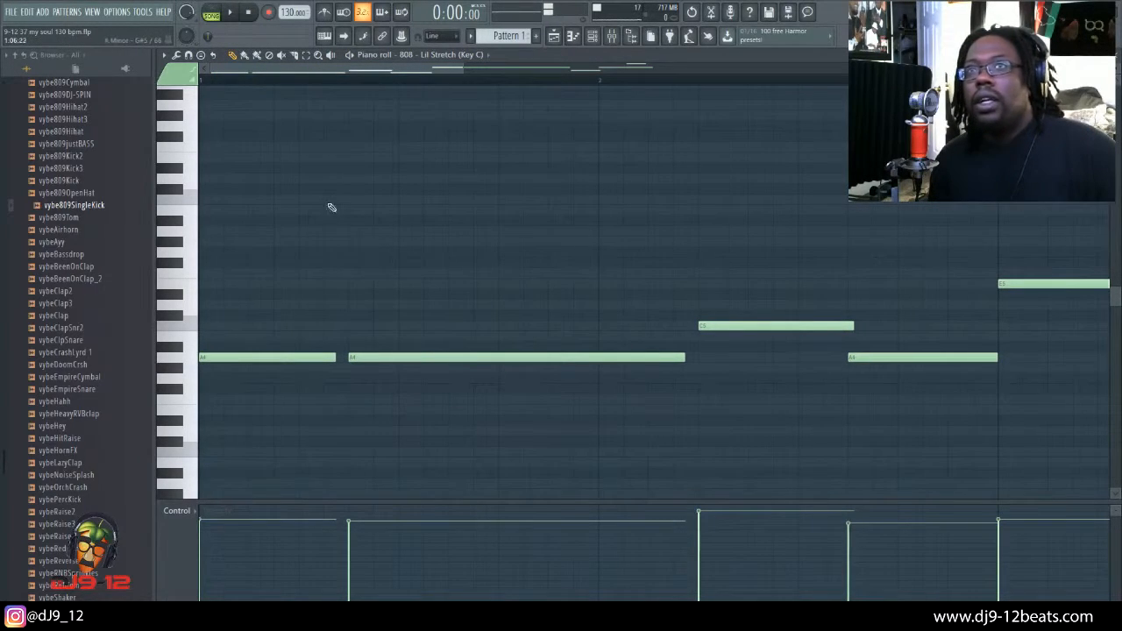
{"action": "left_click_drag", "start_coordinate": [338, 75], "coordinate": [665, 85]}
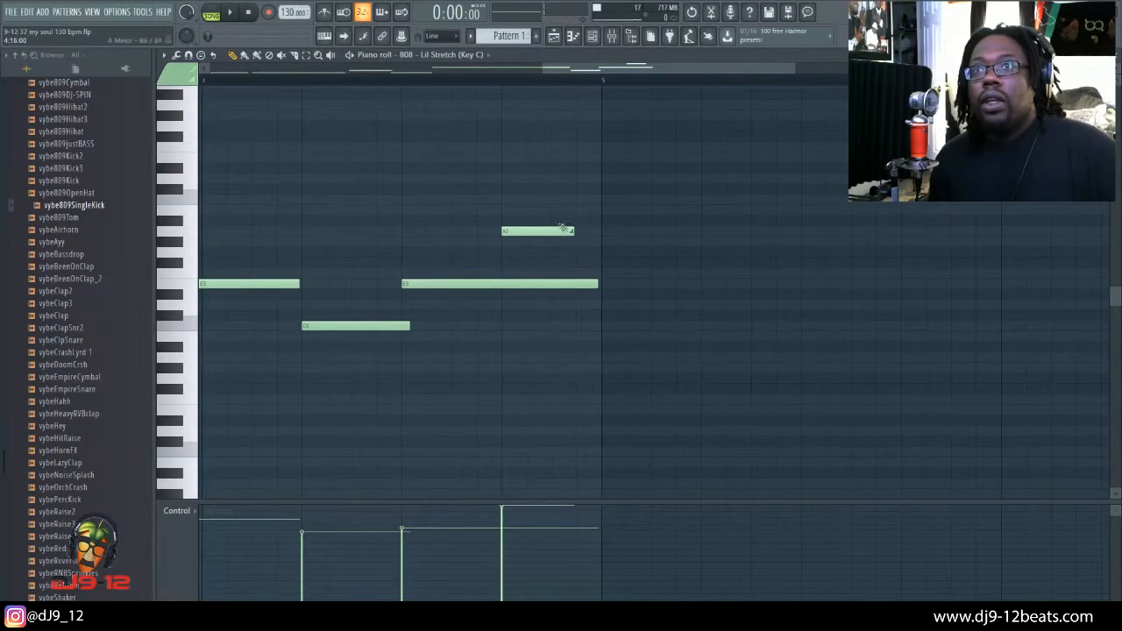
Step: Try a C#6 slide note at 4:13:00 above the existing slide note in the 808 piano roll and delete it
{"action": "left_click", "coordinate": [507, 189]}
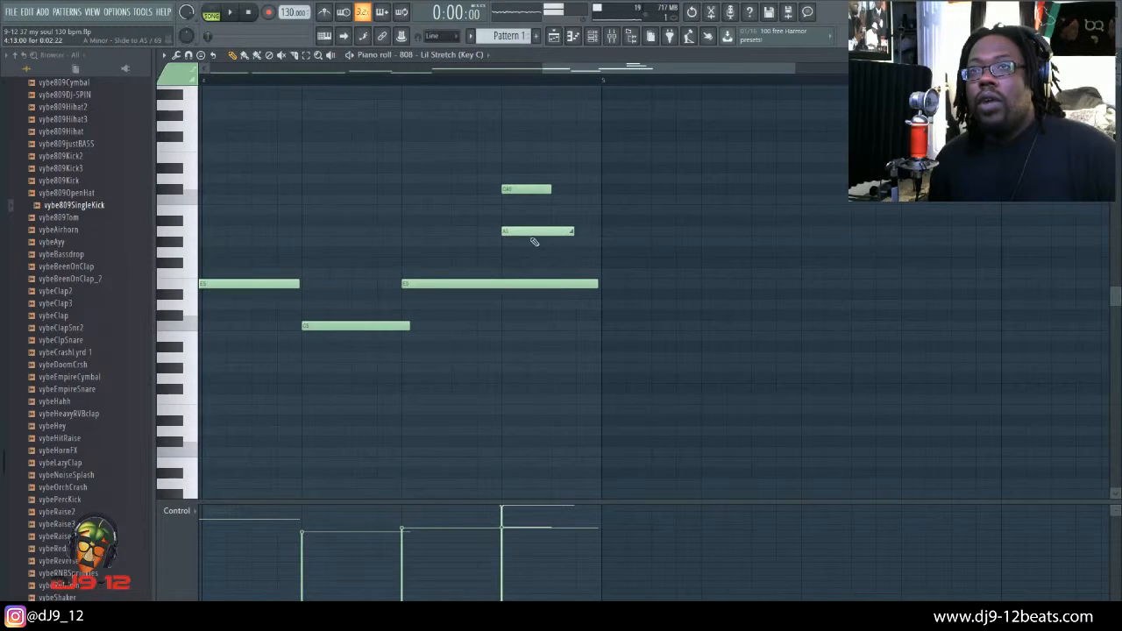
{"action": "double_click", "coordinate": [526, 189]}
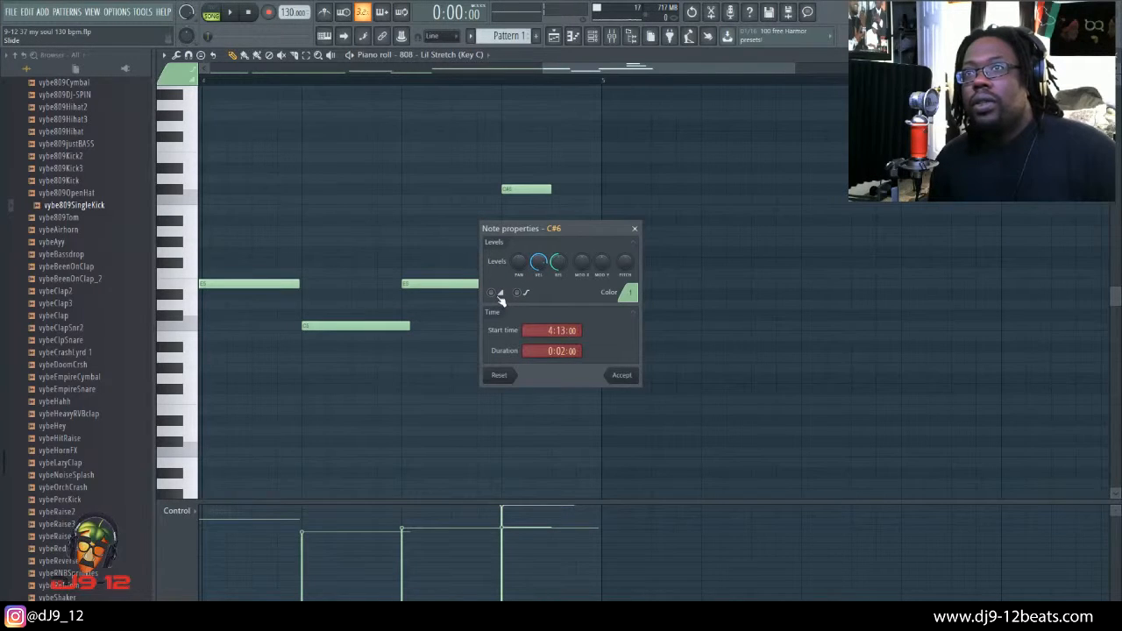
{"action": "left_click", "coordinate": [497, 295]}
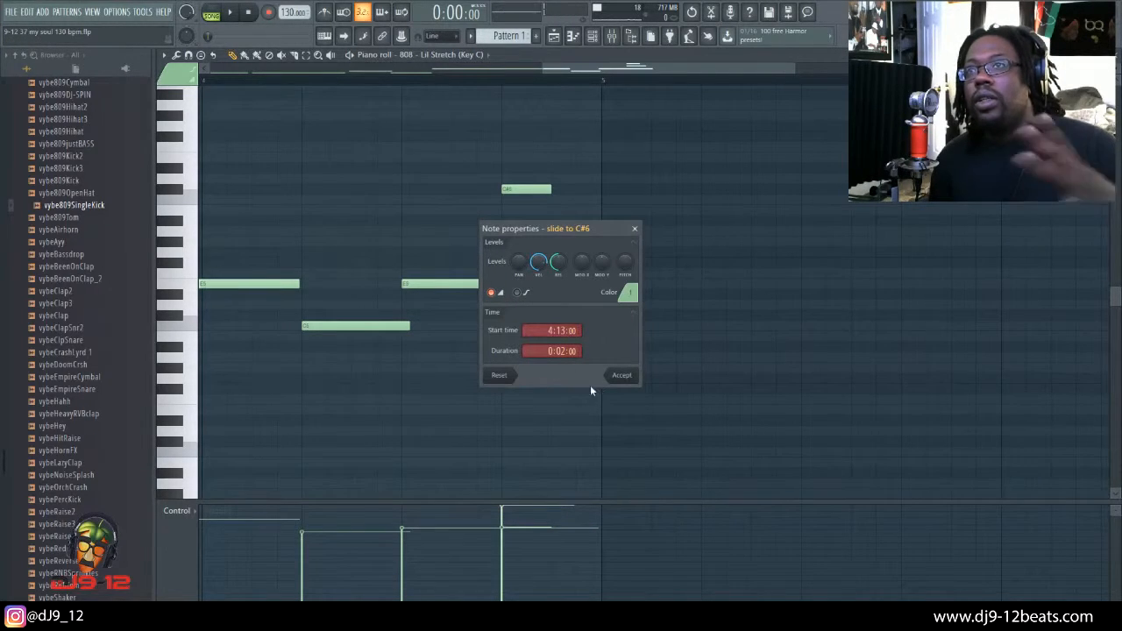
{"action": "left_click", "coordinate": [620, 379]}
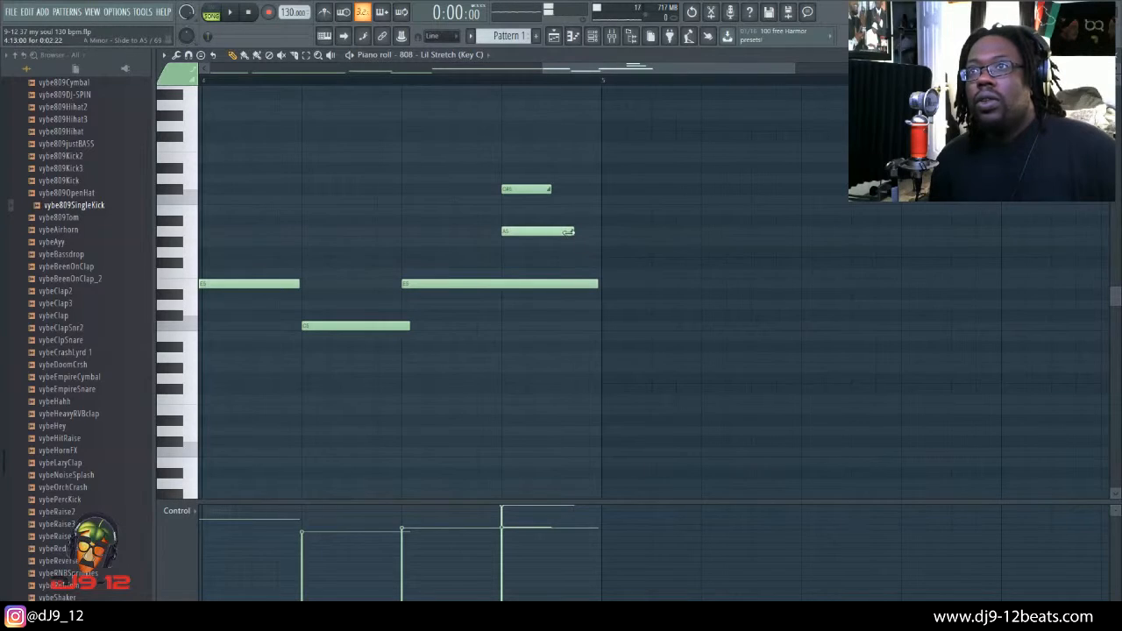
{"action": "right_click", "coordinate": [526, 190]}
Step: Play the 808 notes from the middle of bar 4, and close the piano roll and channel settings
{"action": "left_click", "coordinate": [394, 81]}
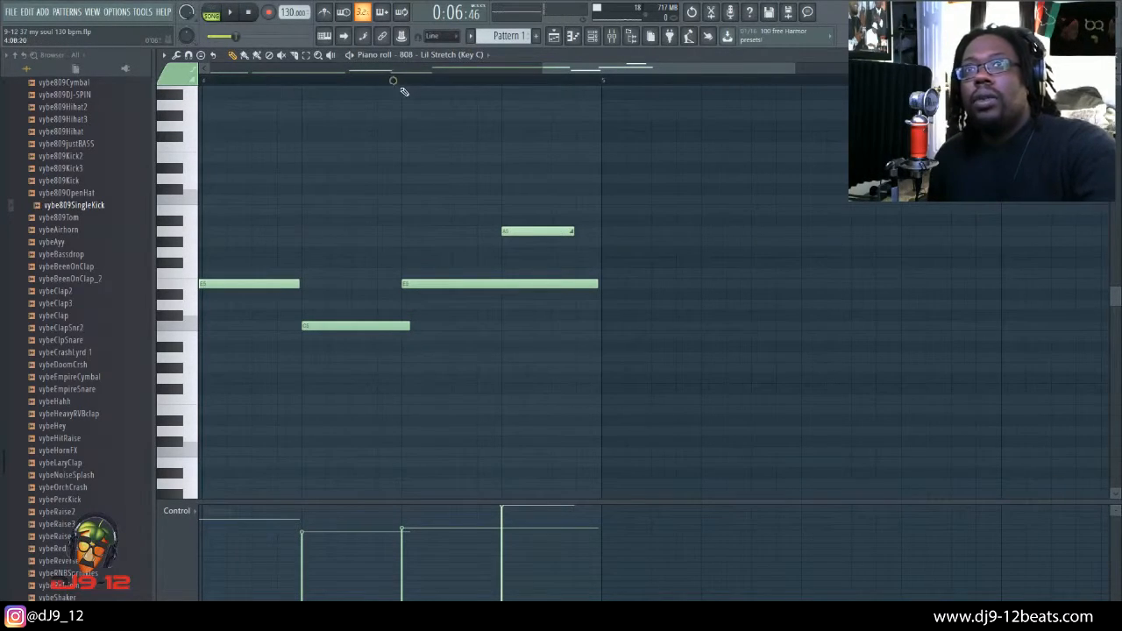
{"action": "key", "text": "space"}
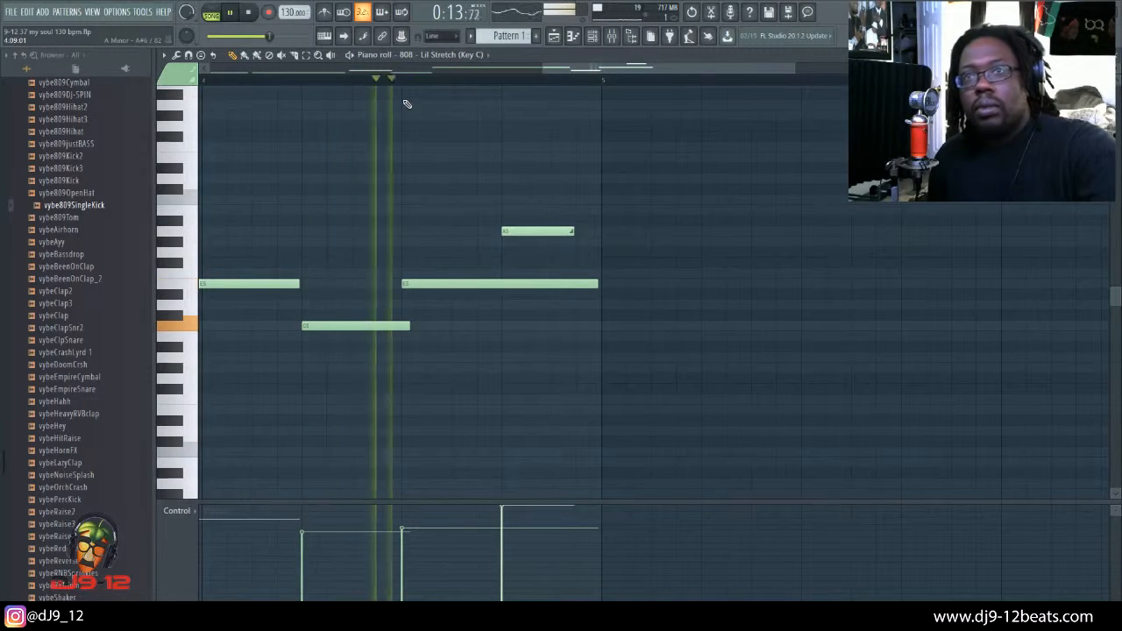
{"action": "key", "text": "space"}
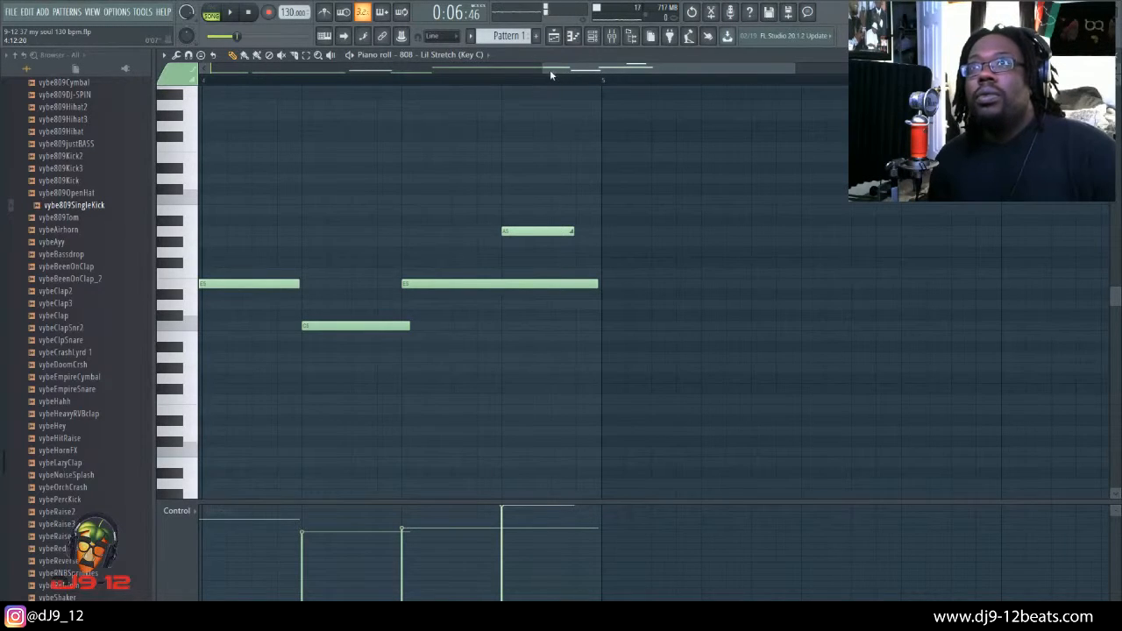
{"action": "left_click_drag", "start_coordinate": [544, 69], "coordinate": [285, 91]}
{"action": "key", "text": "Escape"}
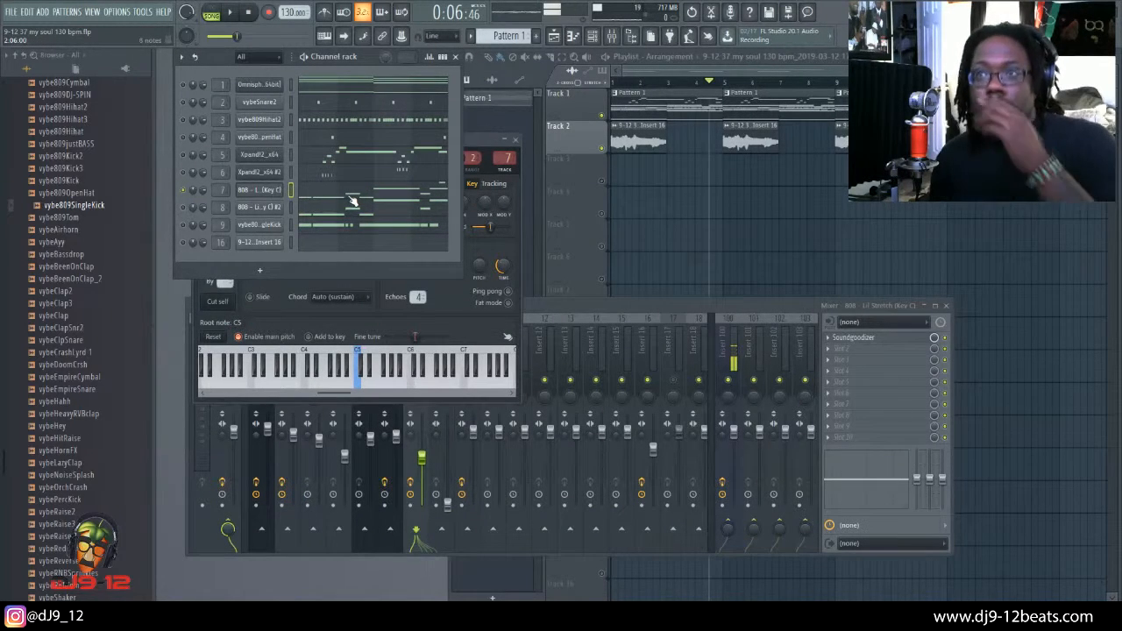
{"action": "left_click", "coordinate": [517, 141]}
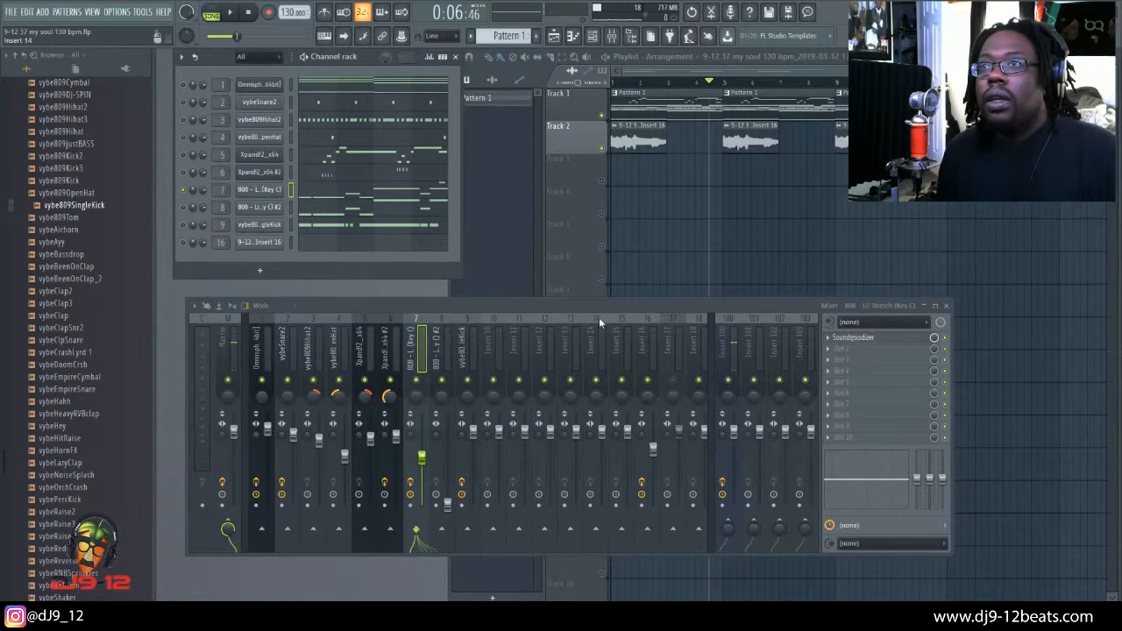
Step: Review the Waves Tune Real-Time Stereo and Fruity parametric EQ 2 settings on mixer track Insert 16, closing each effect
{"action": "left_click", "coordinate": [649, 344]}
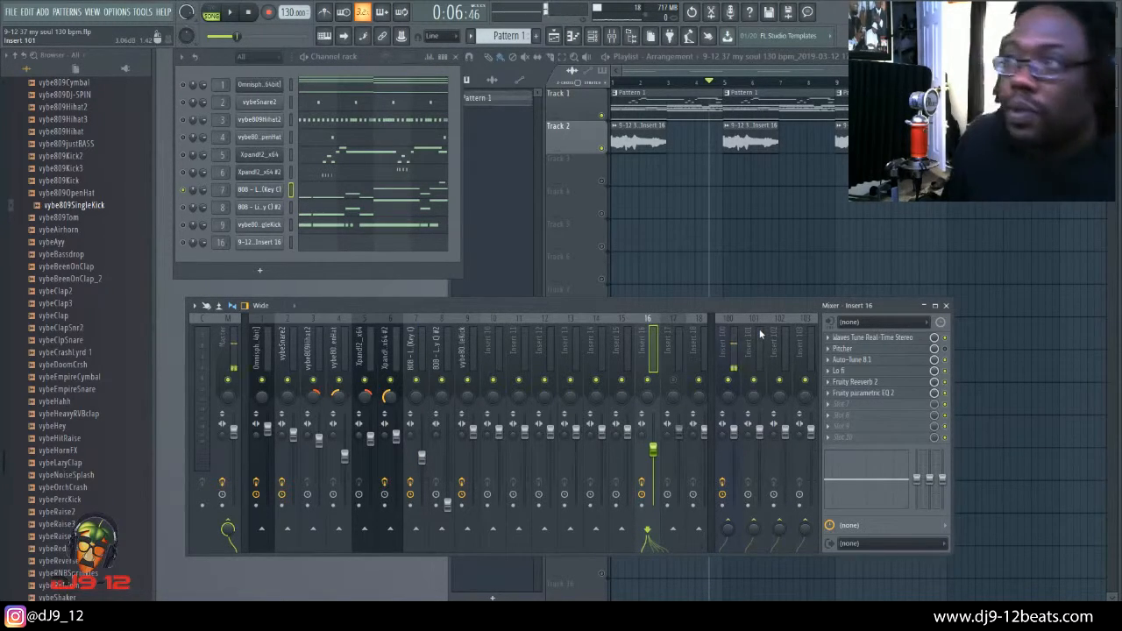
{"action": "left_click", "coordinate": [867, 339]}
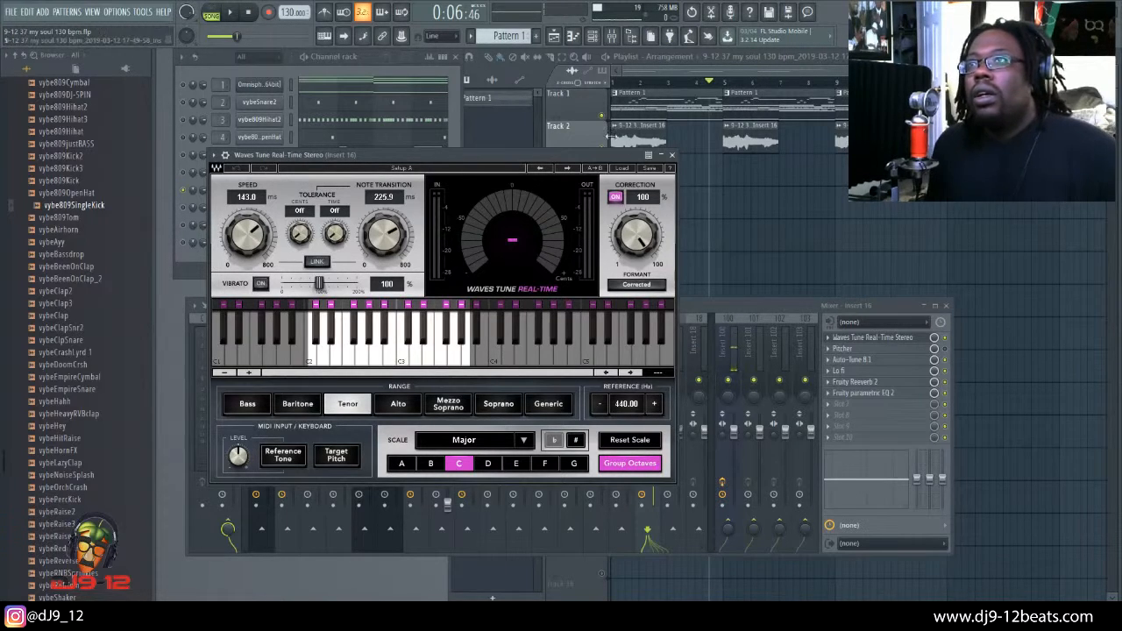
{"action": "left_click", "coordinate": [672, 156]}
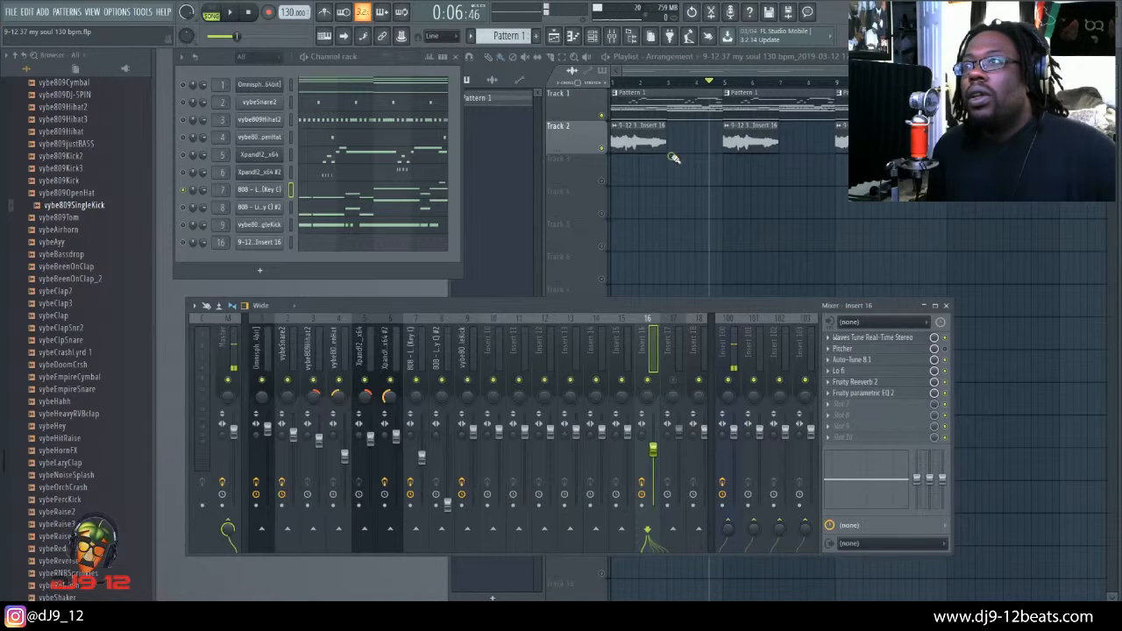
{"action": "left_click", "coordinate": [873, 397]}
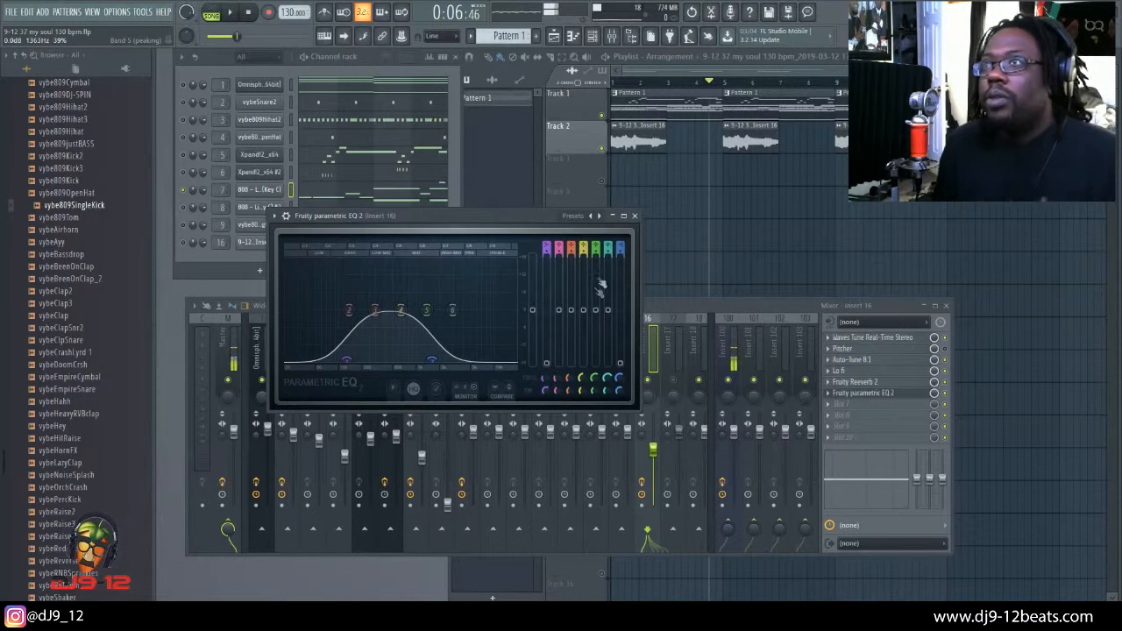
{"action": "left_click", "coordinate": [636, 217]}
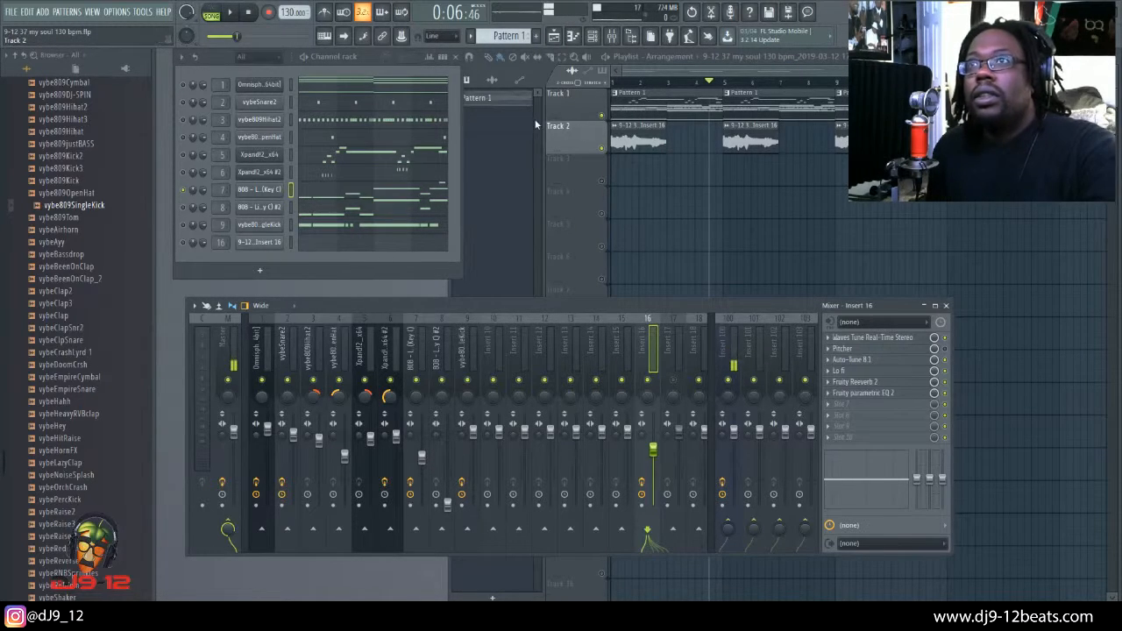
Step: Unmute the 9-12 Insert 16 channel to play it with the 808, and review its Fruity Reeverb 2
{"action": "left_click", "coordinate": [183, 244]}
{"action": "key", "text": "space"}
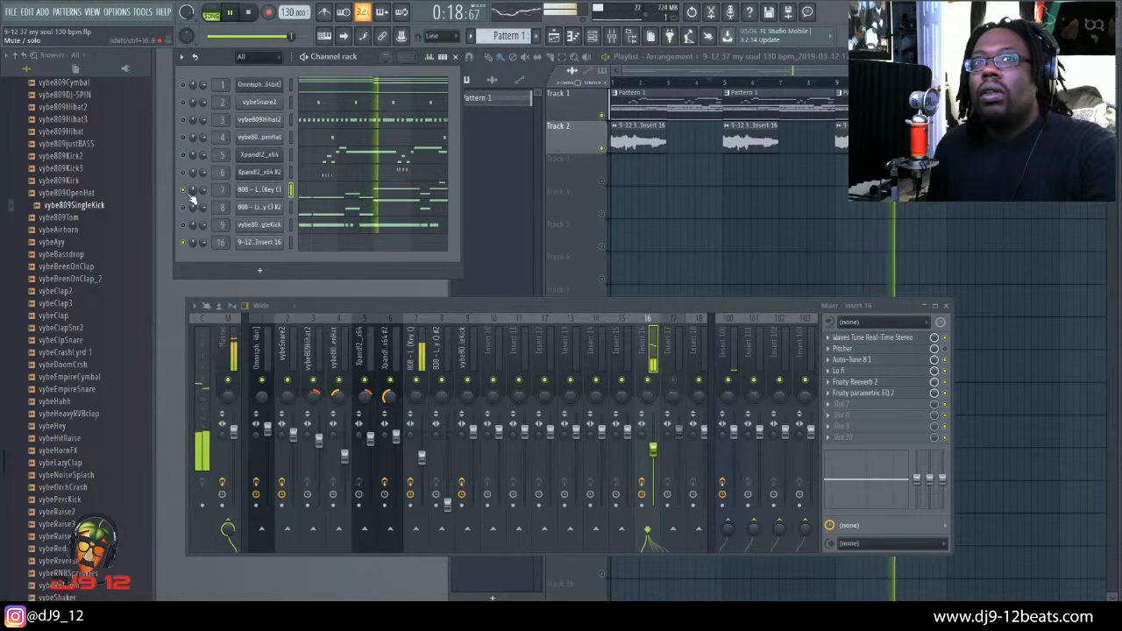
{"action": "key", "text": "space"}
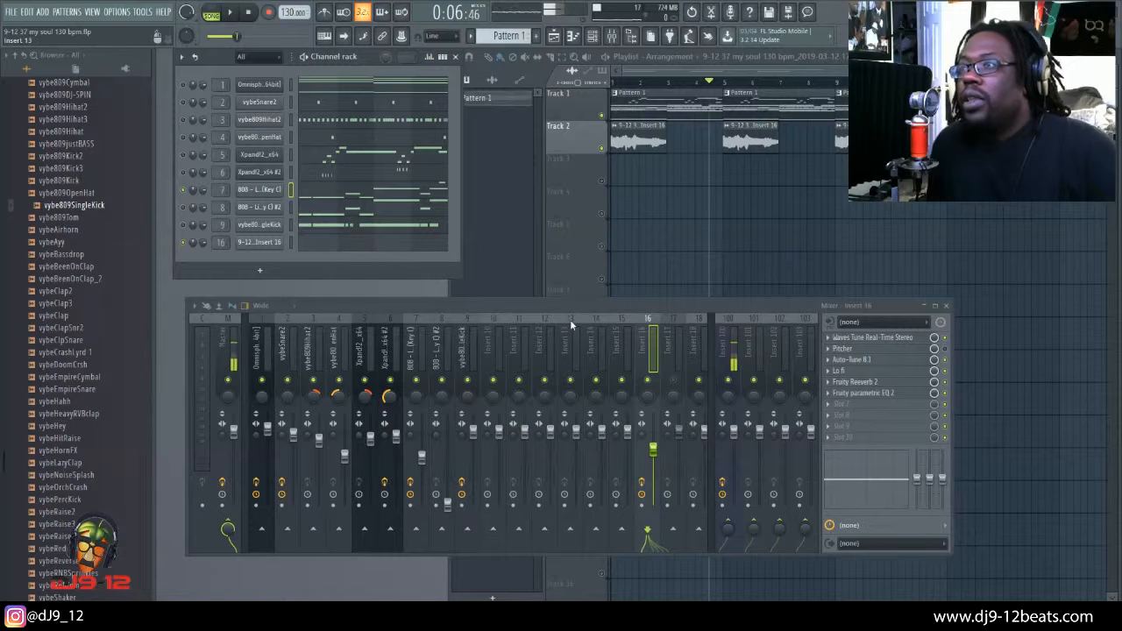
{"action": "left_click", "coordinate": [848, 383]}
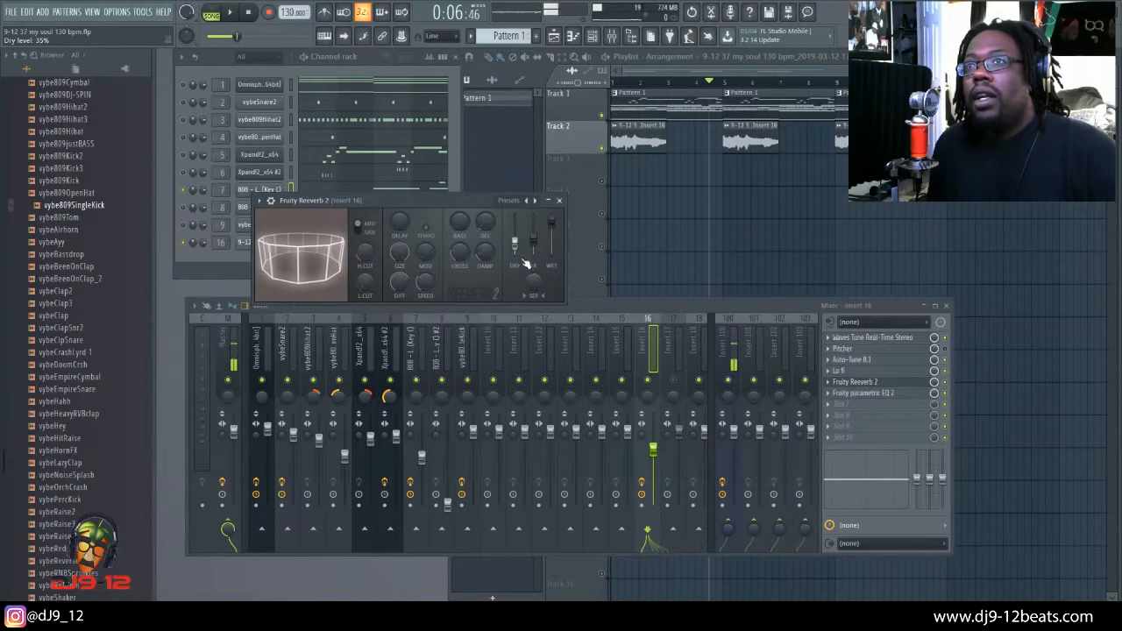
{"action": "left_click", "coordinate": [561, 203]}
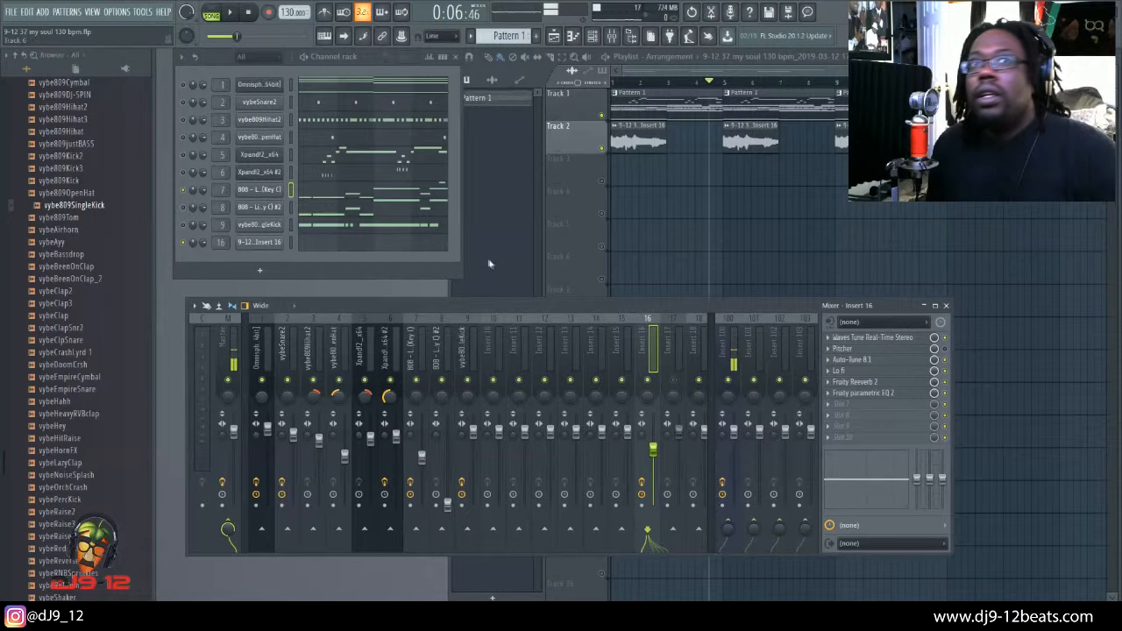
Step: Toggle solo on the 9-12 Insert 16 channel until all channels are active, and play the full beat
{"action": "right_click", "coordinate": [185, 246]}
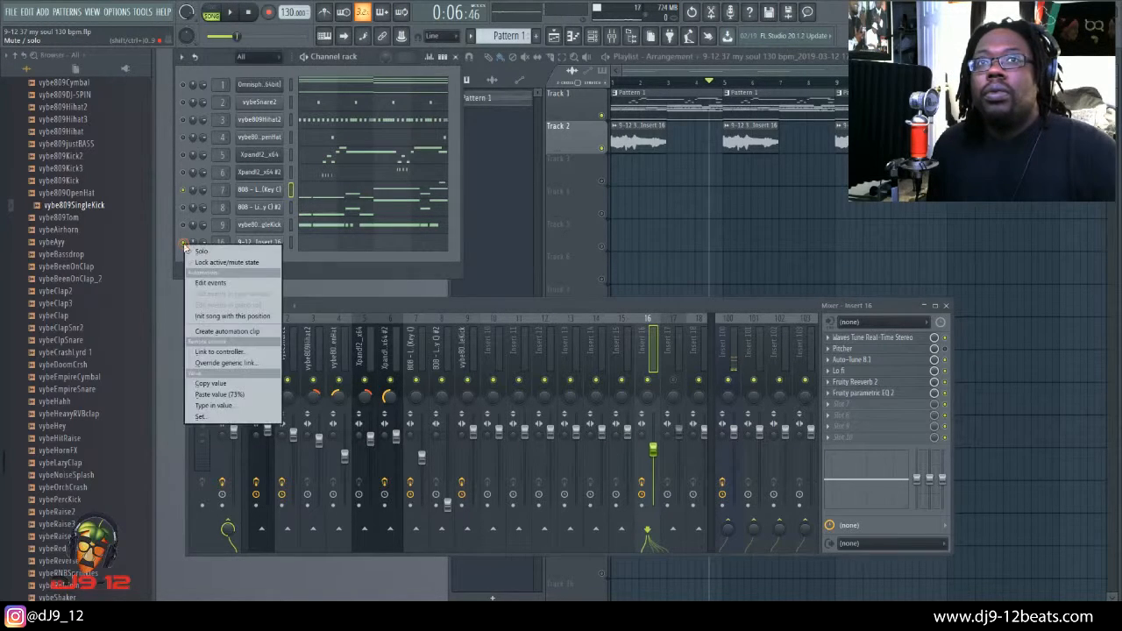
{"action": "left_click", "coordinate": [202, 252]}
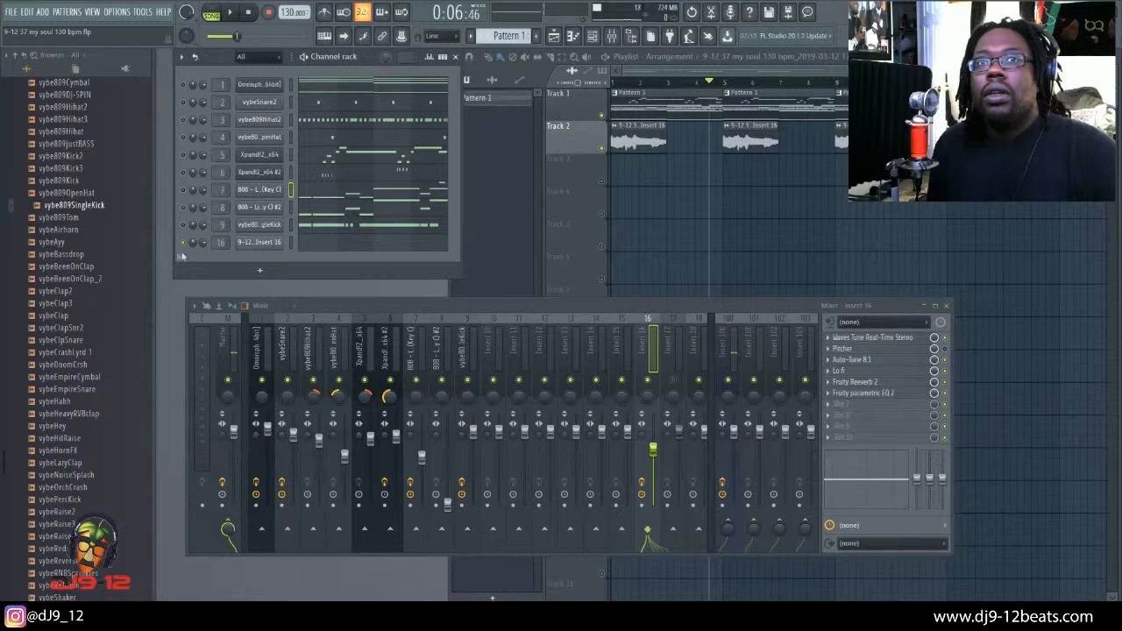
{"action": "right_click", "coordinate": [183, 242]}
{"action": "left_click", "coordinate": [191, 250]}
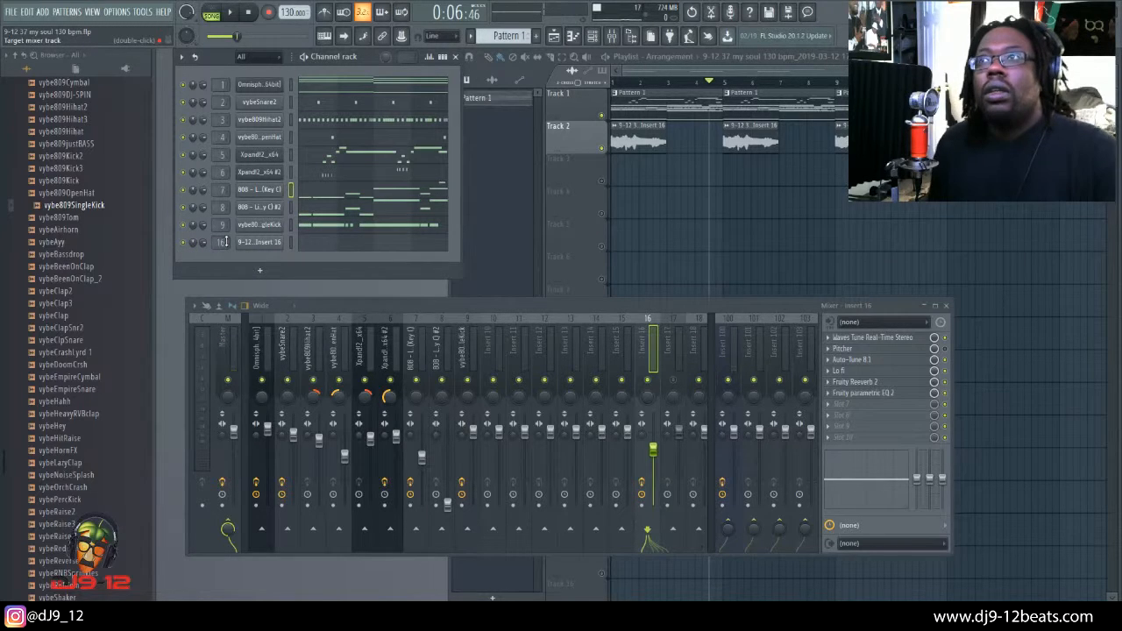
{"action": "key", "text": "space"}
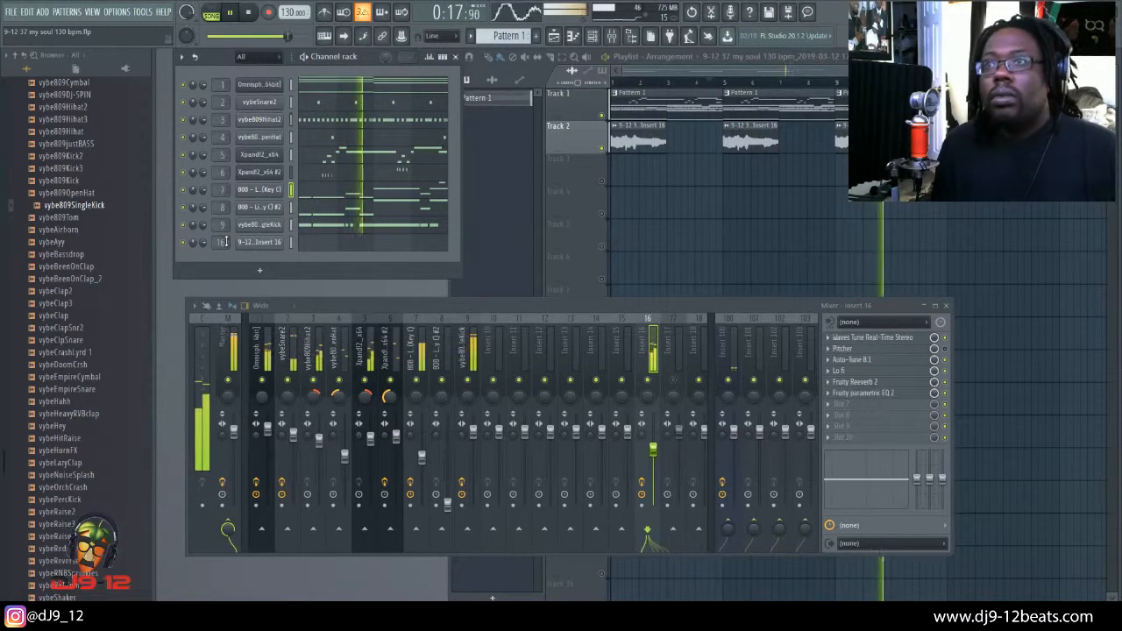
{"action": "key", "text": "space"}
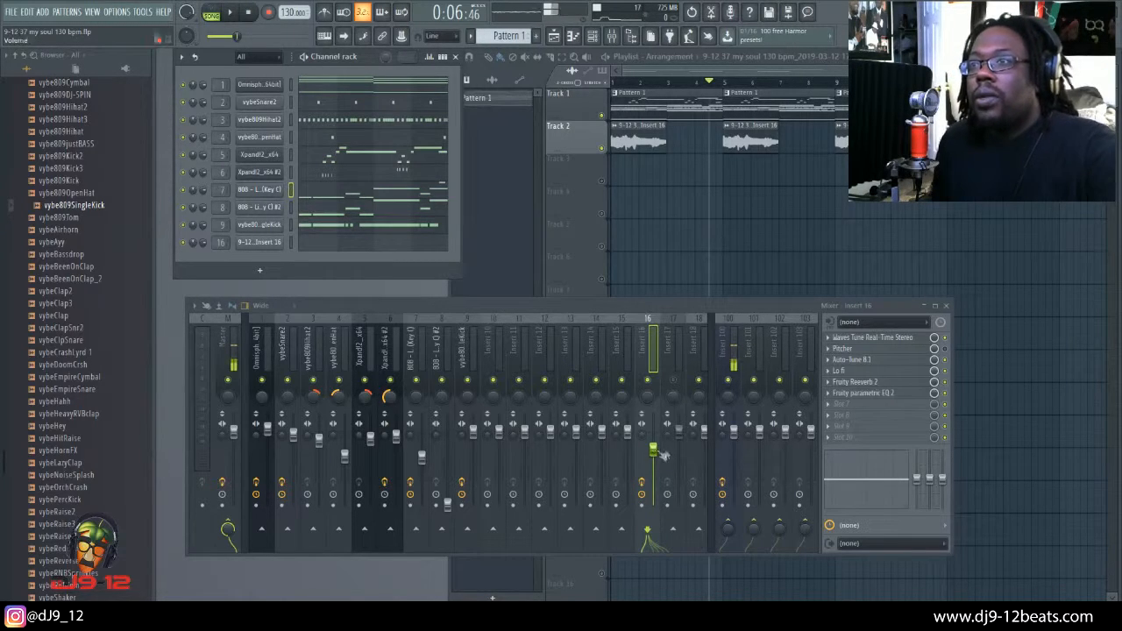
Step: Lower the Insert 16 mixer volume to about 48%, play the beat, and reset playback to the start
{"action": "left_click_drag", "start_coordinate": [654, 450], "coordinate": [657, 471]}
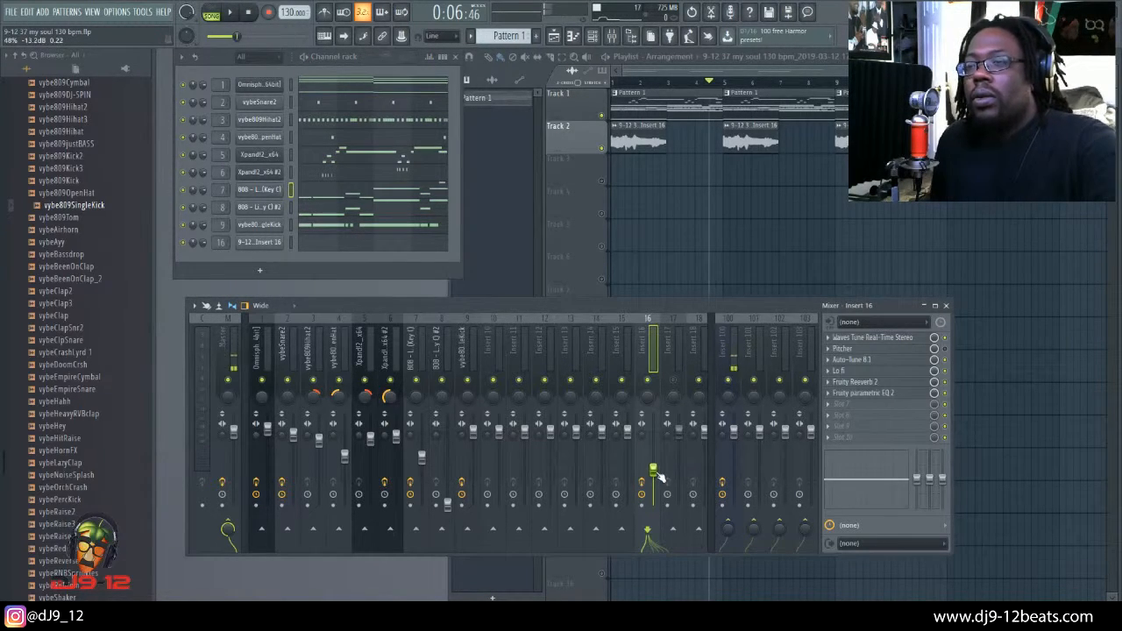
{"action": "key", "text": "space"}
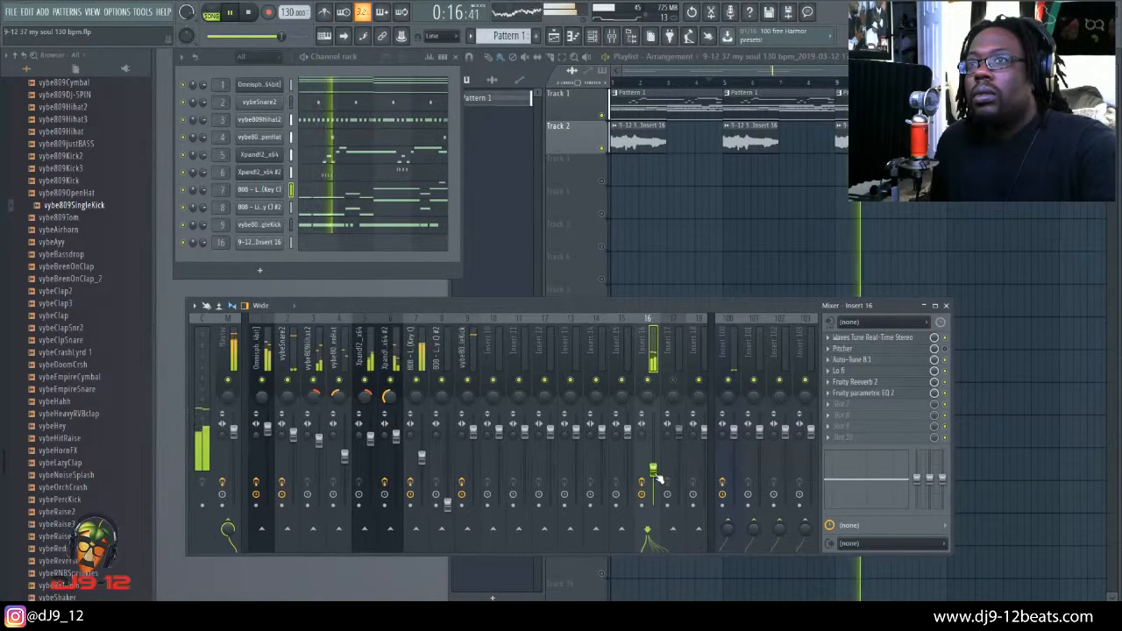
{"action": "key", "text": "space"}
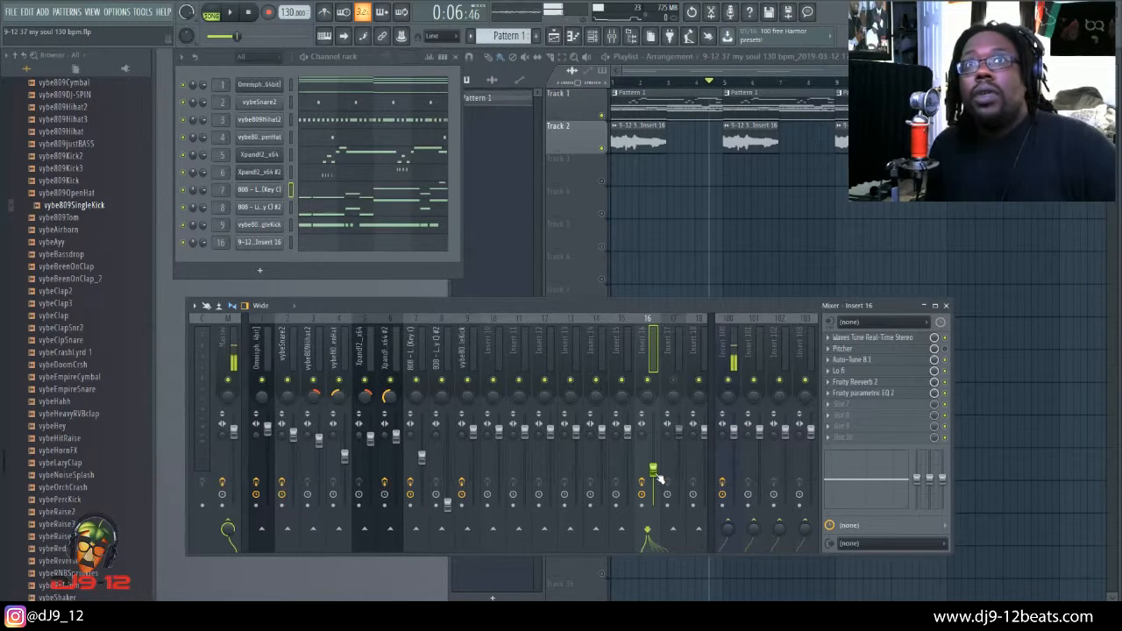
{"action": "left_click", "coordinate": [250, 13]}
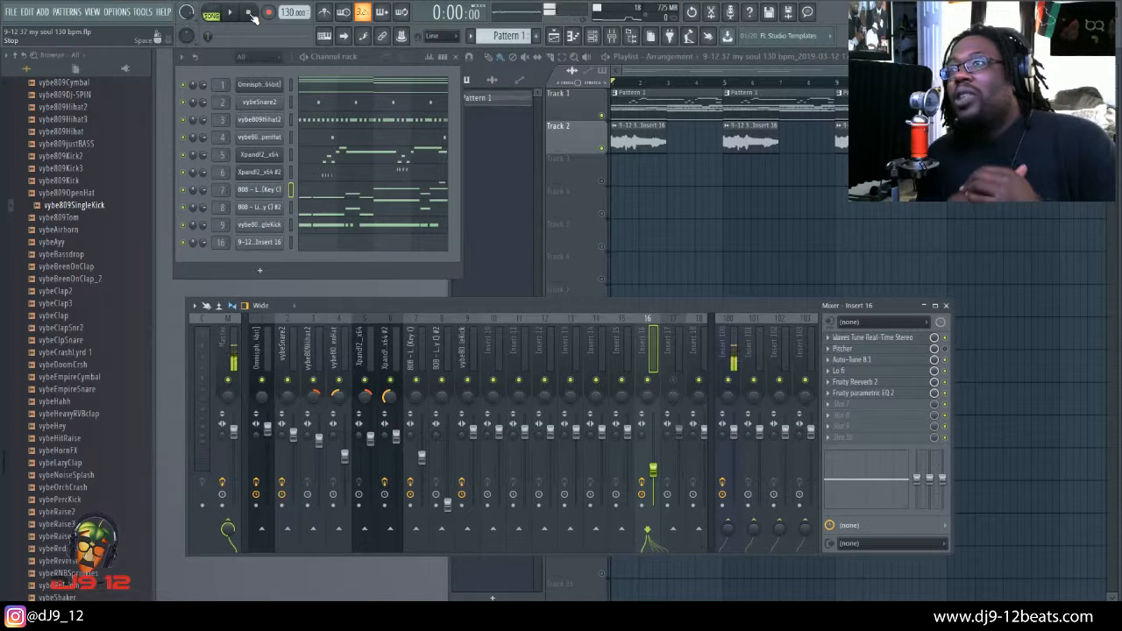